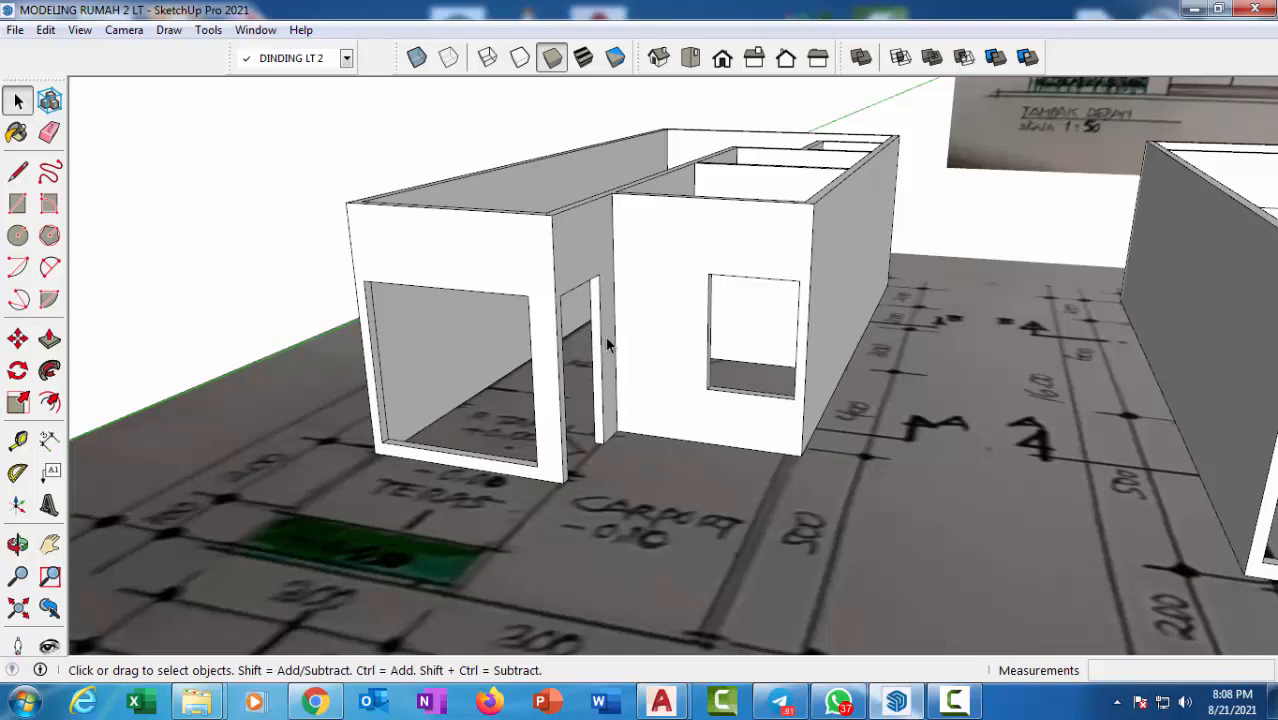
# Examine the first- and second-floor wall models standing on their floor plans from several angles.
pyautogui.scroll(-6, 666, 345)
pyautogui.moveTo(664, 353); pyautogui.dragTo(580, 385, button='middle')
pyautogui.scroll(2, 580, 385)
pyautogui.scroll(2, 578, 383)
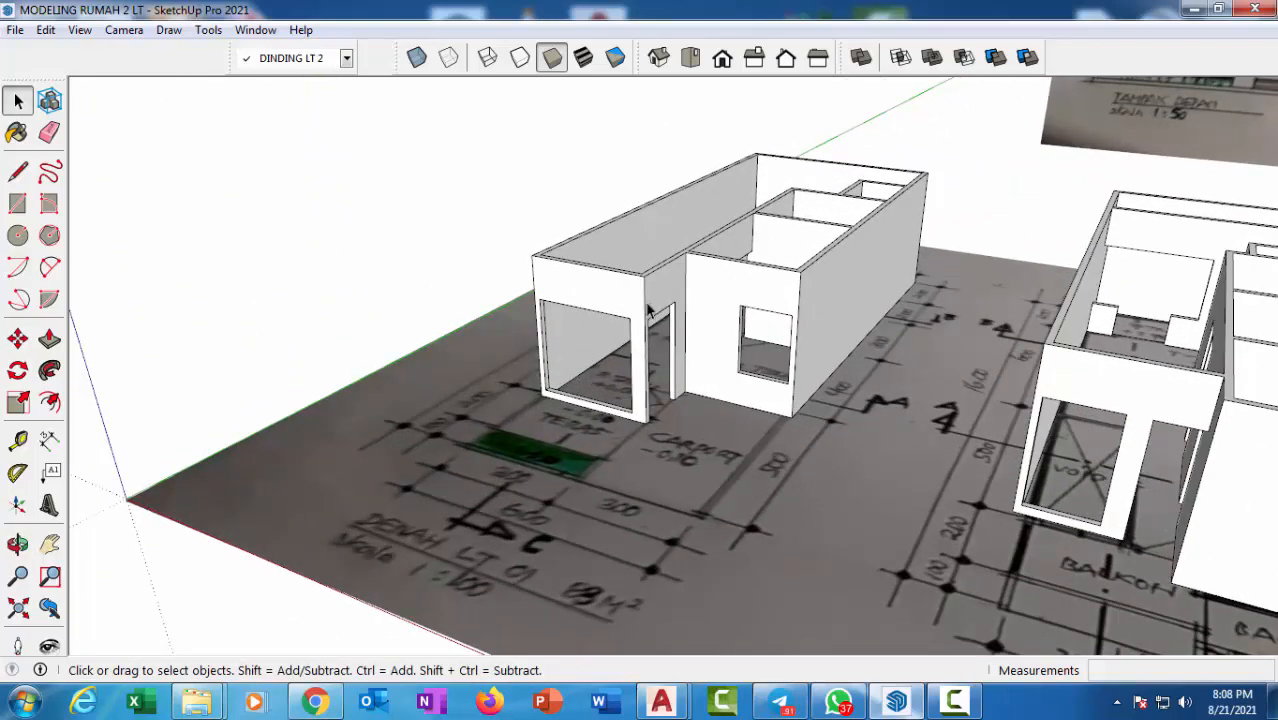
pyautogui.moveTo(652, 314); pyautogui.dragTo(559, 328, button='middle')
pyautogui.scroll(-4, 559, 328)
pyautogui.moveTo(750, 328); pyautogui.dragTo(913, 297, button='middle')
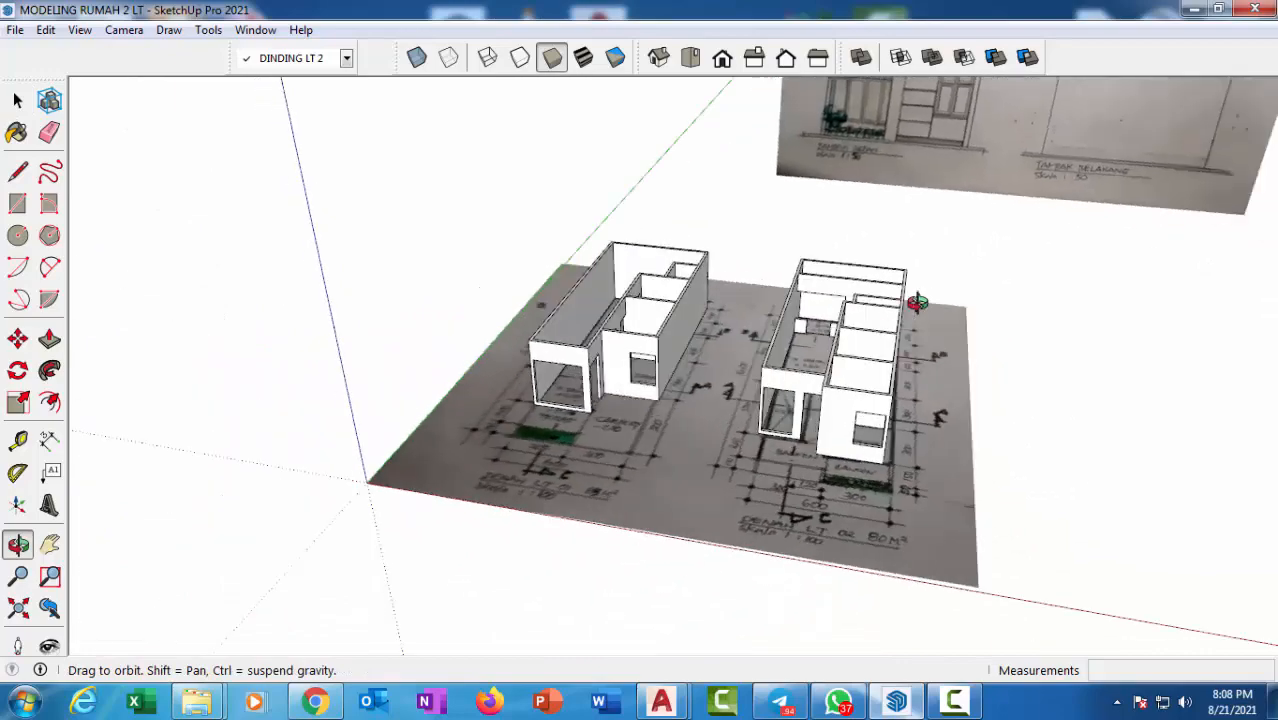
pyautogui.scroll(5, 421, 409)
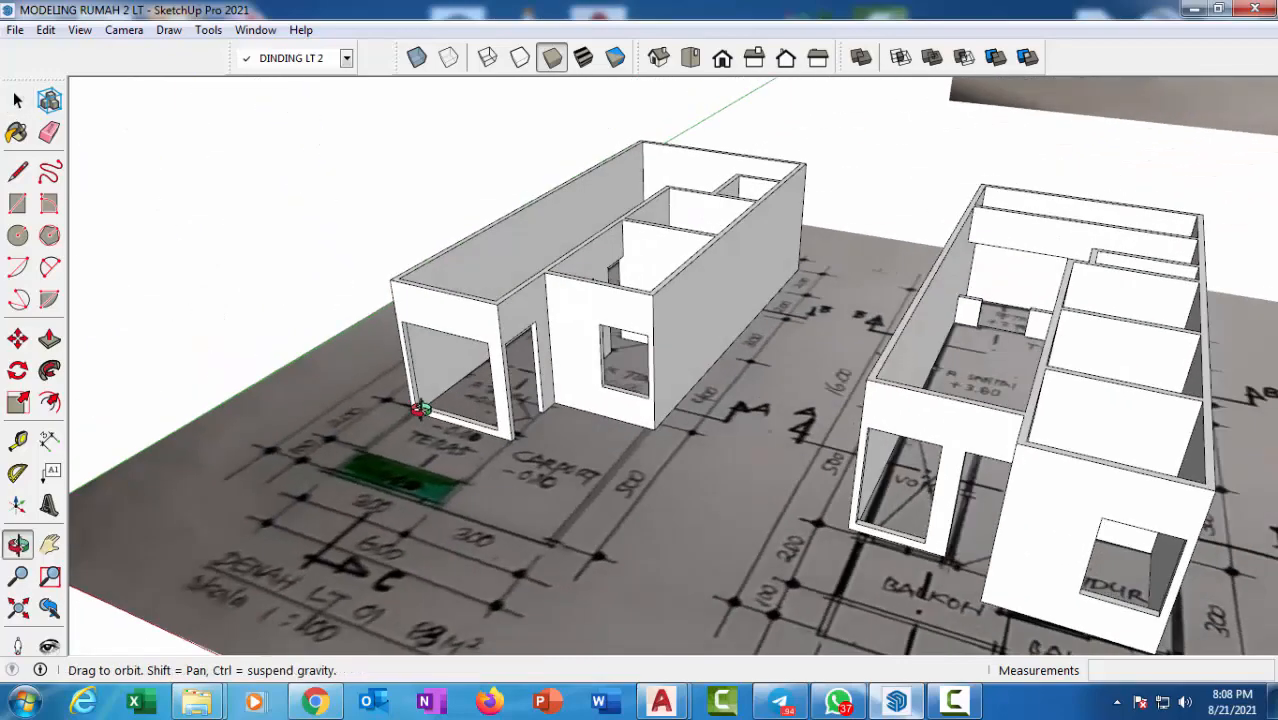
pyautogui.moveTo(421, 409); pyautogui.dragTo(307, 443, button='middle')
pyautogui.click(276, 381)
pyautogui.scroll(-4, 851, 444)
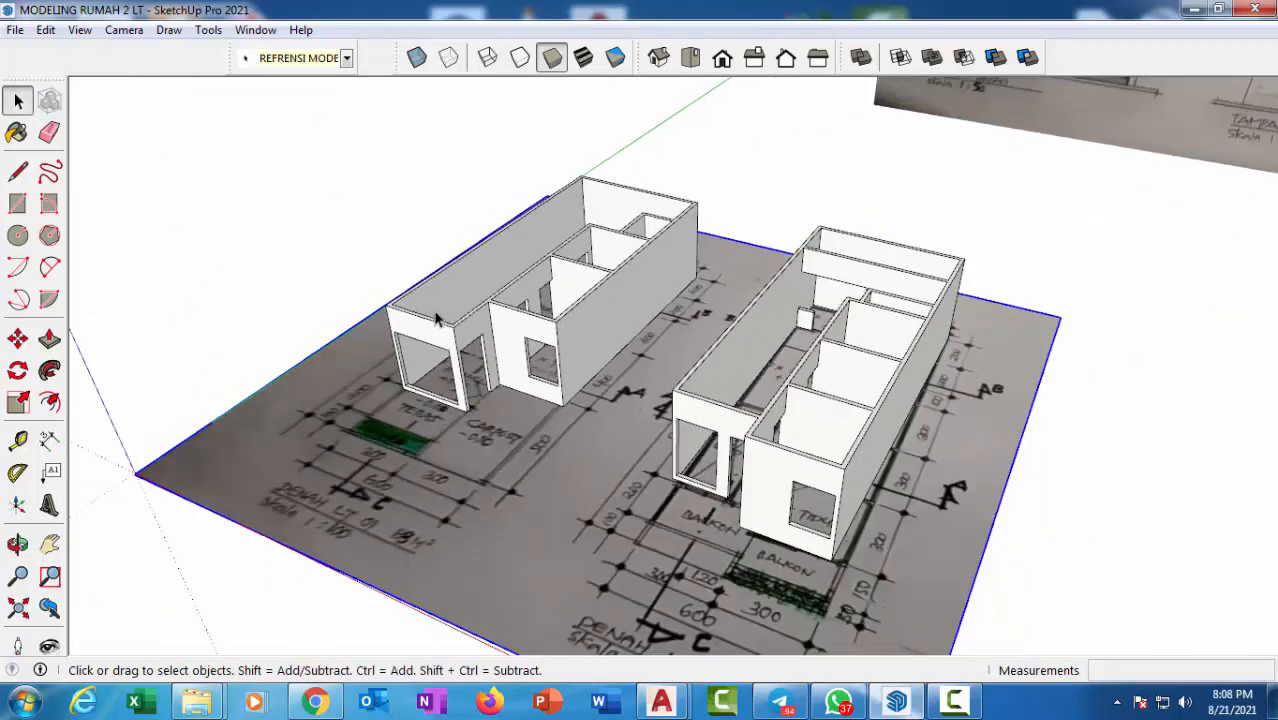
pyautogui.moveTo(735, 402); pyautogui.dragTo(576, 337, button='middle')
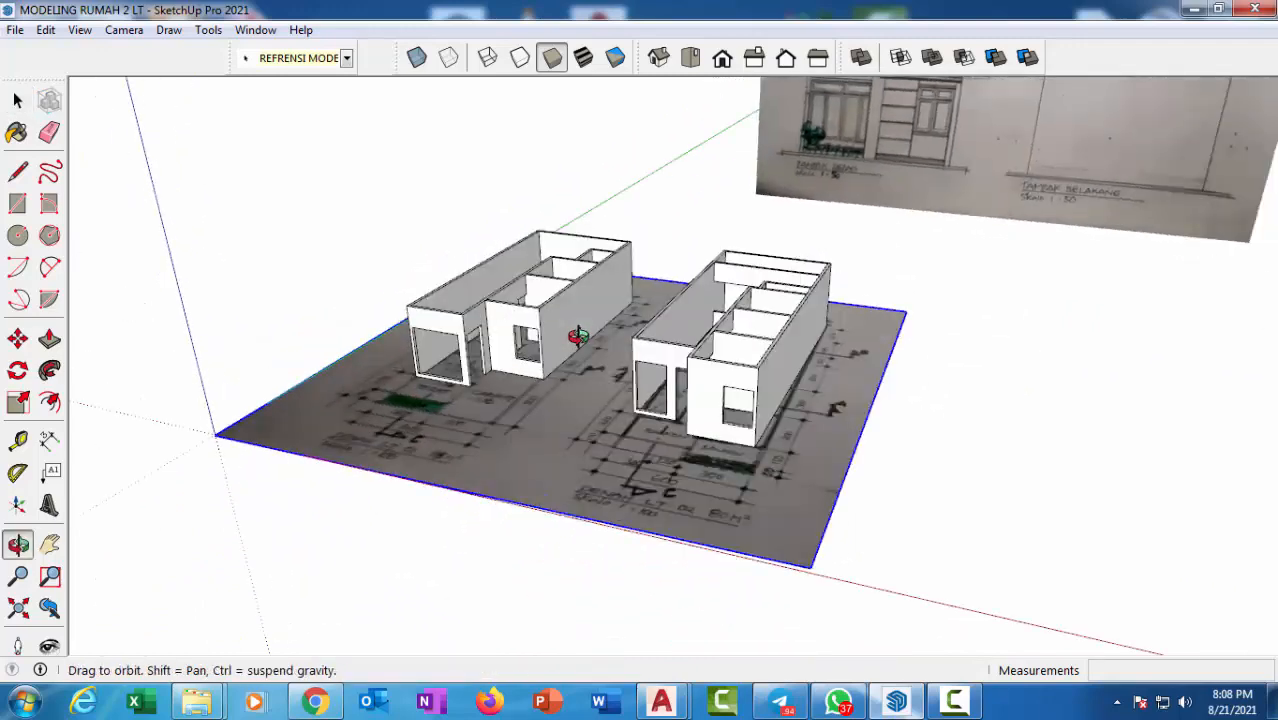
pyautogui.scroll(3, 481, 362)
pyautogui.scroll(-2, 518, 382)
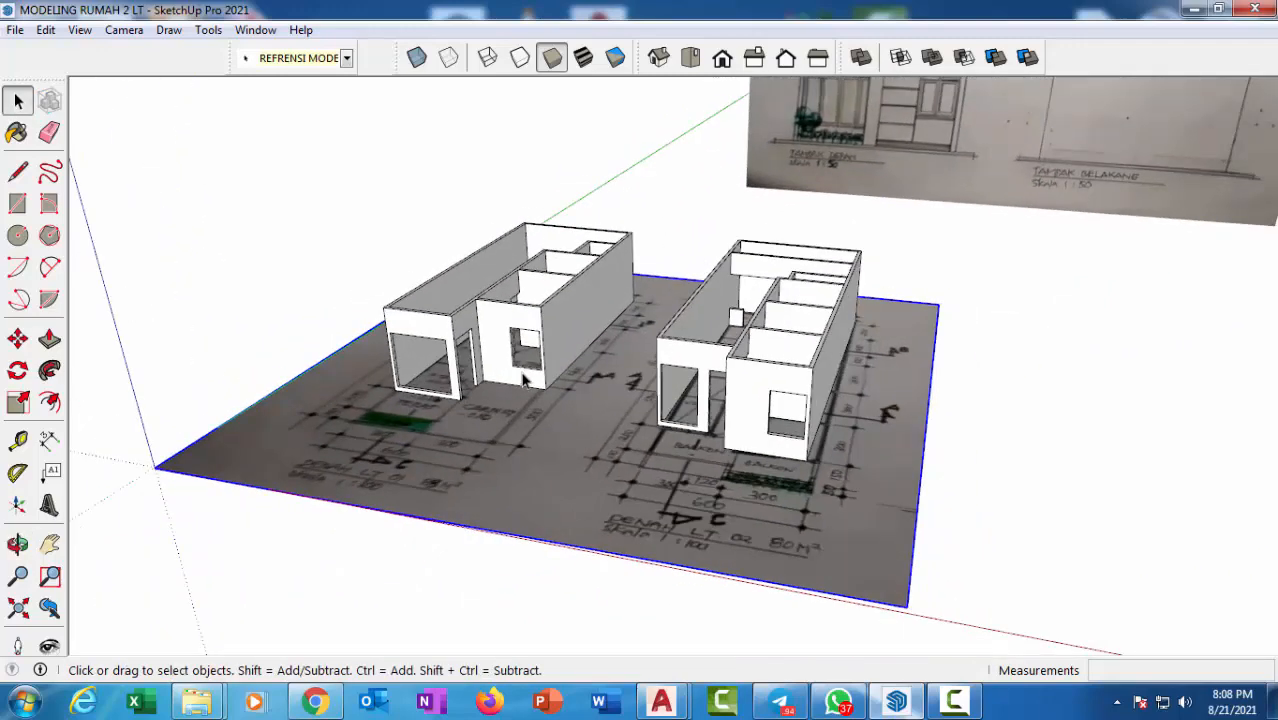
pyautogui.scroll(4, 403, 399)
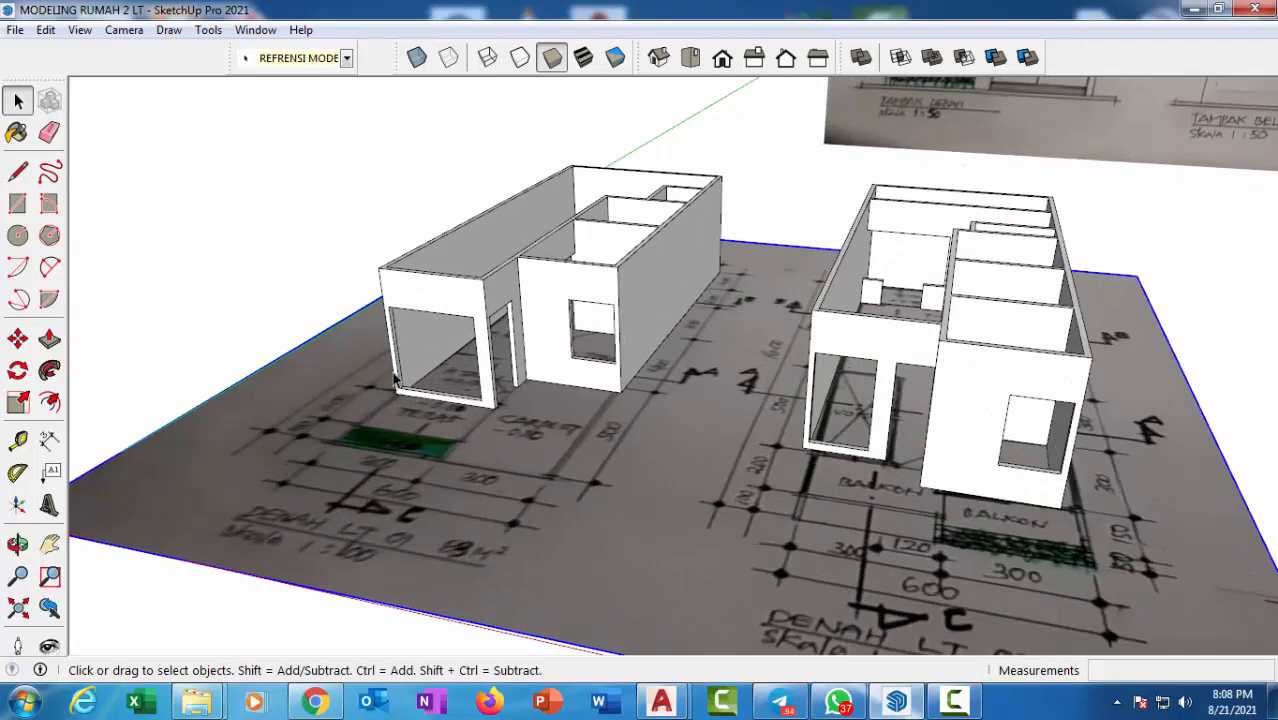
pyautogui.scroll(-8, 516, 309)
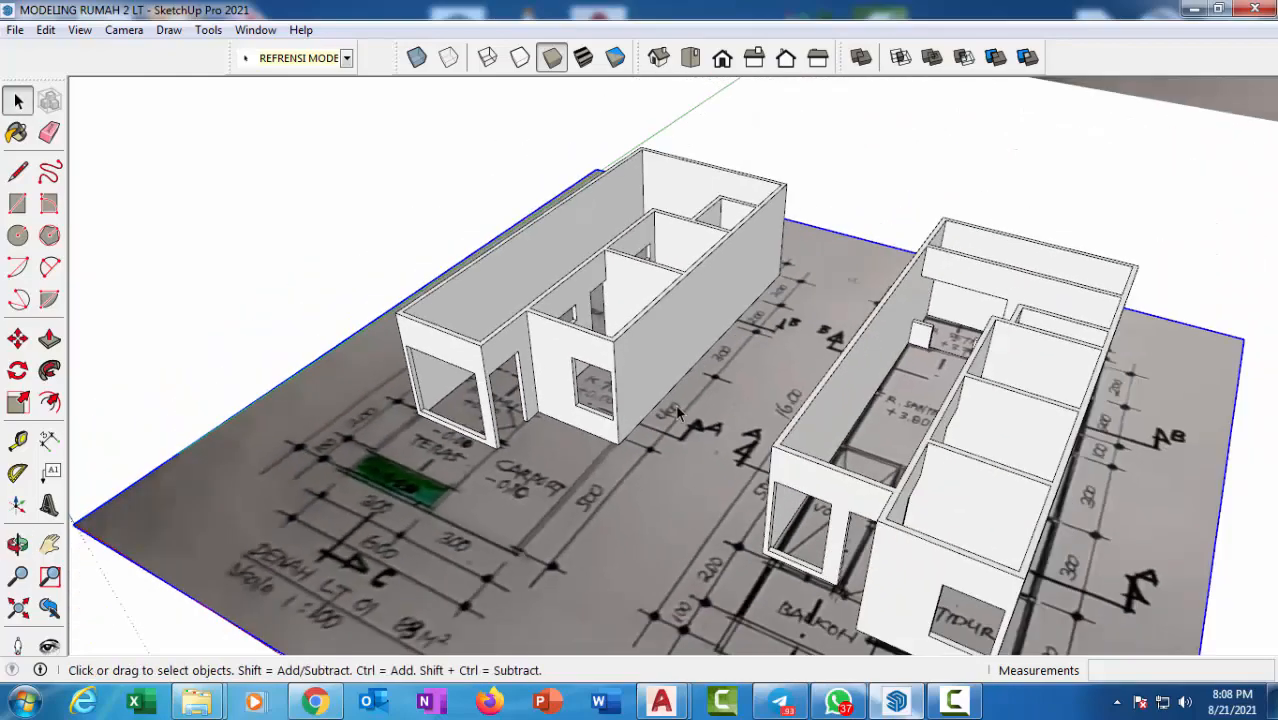
# Examine the window designs on the TAMPAK DEPAN elevation and the matching front openings of the first-floor wall model.
pyautogui.scroll(6, 995, 92)
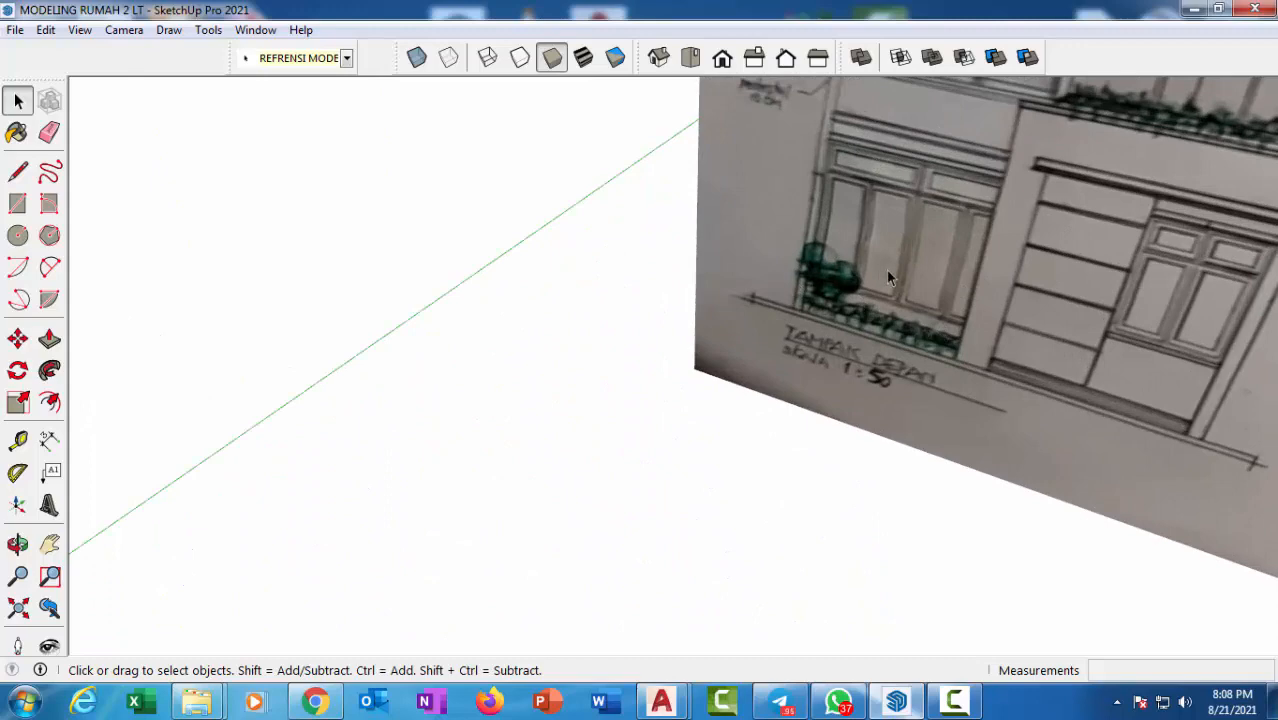
pyautogui.scroll(-3, 888, 278)
pyautogui.scroll(-2, 1091, 297)
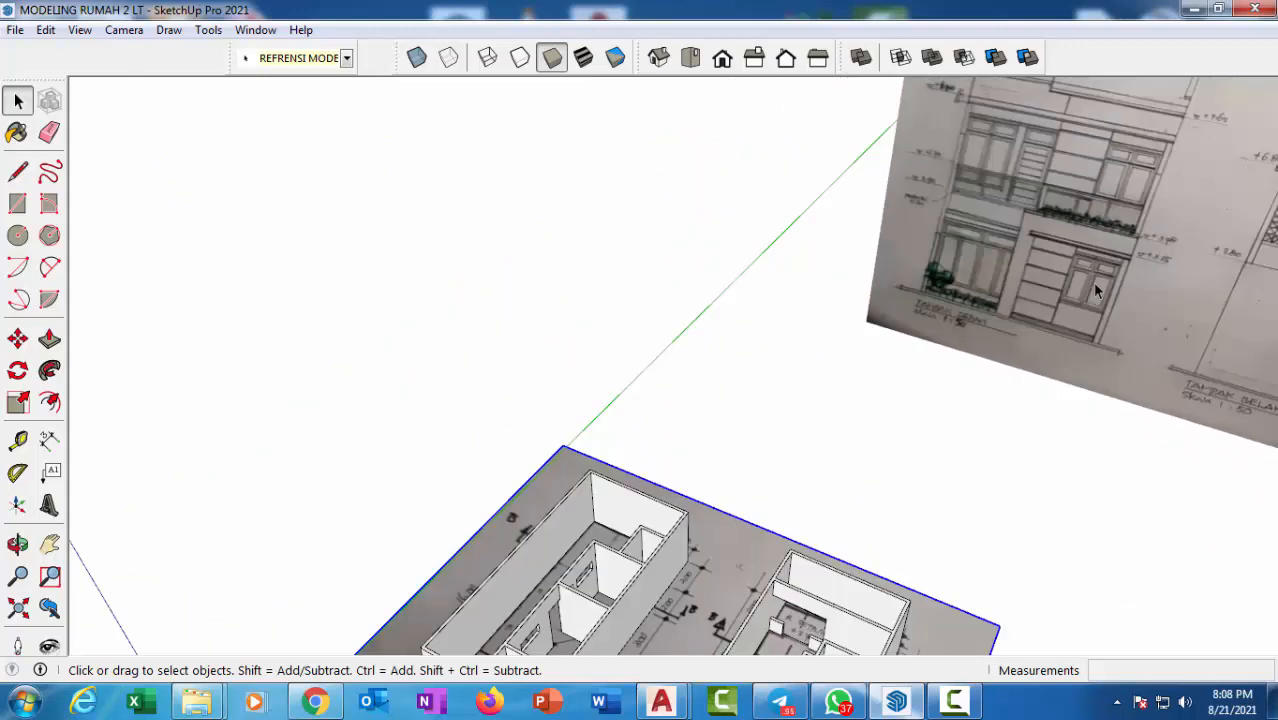
pyautogui.scroll(-1, 1090, 267)
pyautogui.scroll(-1, 1042, 245)
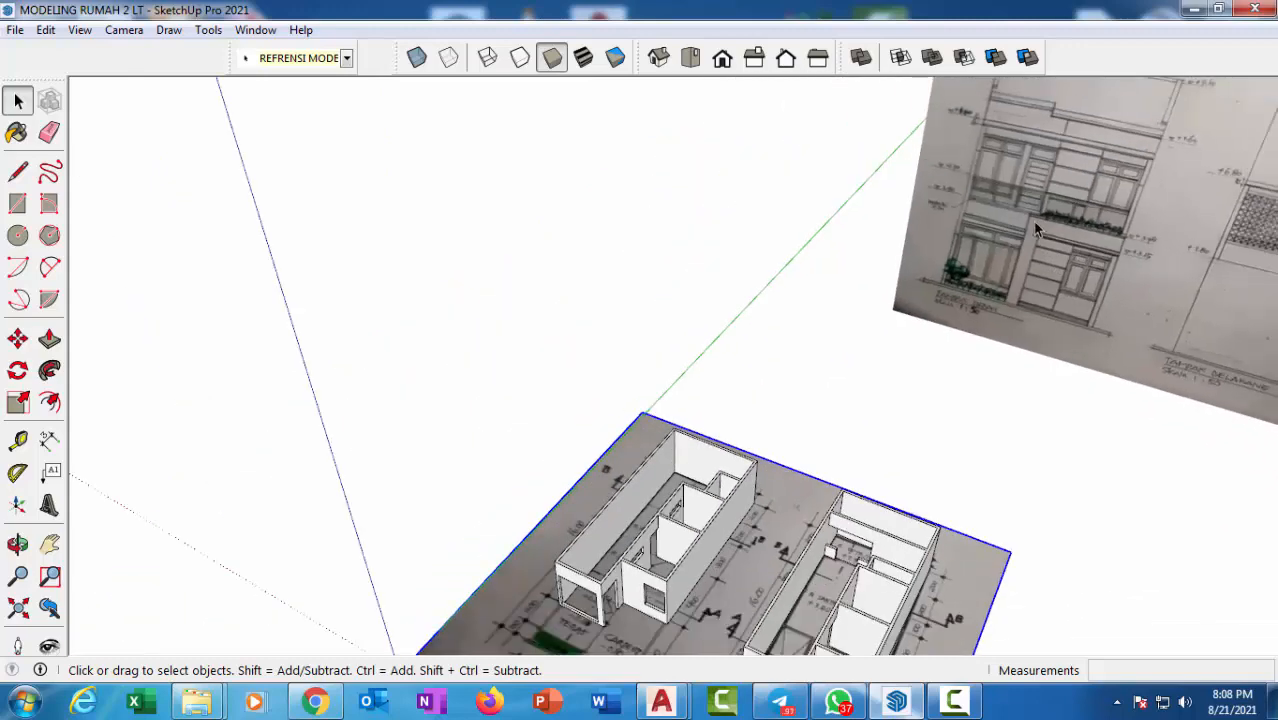
pyautogui.scroll(2, 956, 230)
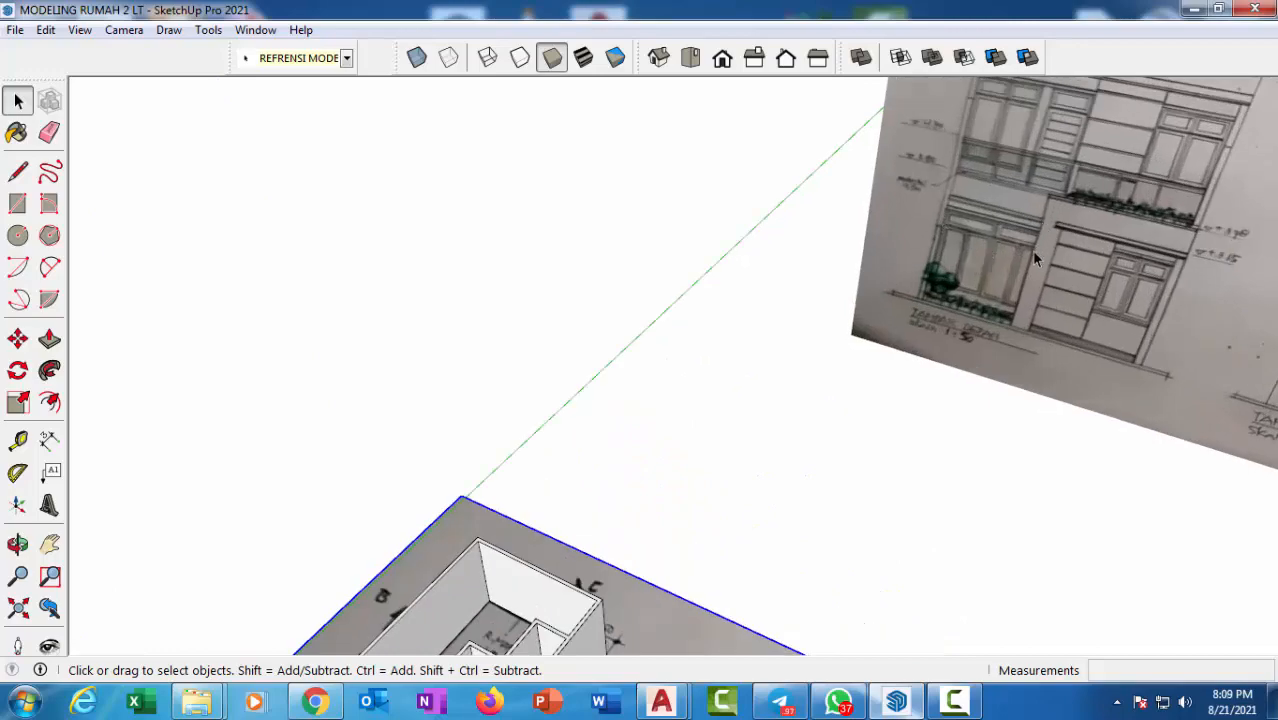
pyautogui.scroll(-5, 879, 173)
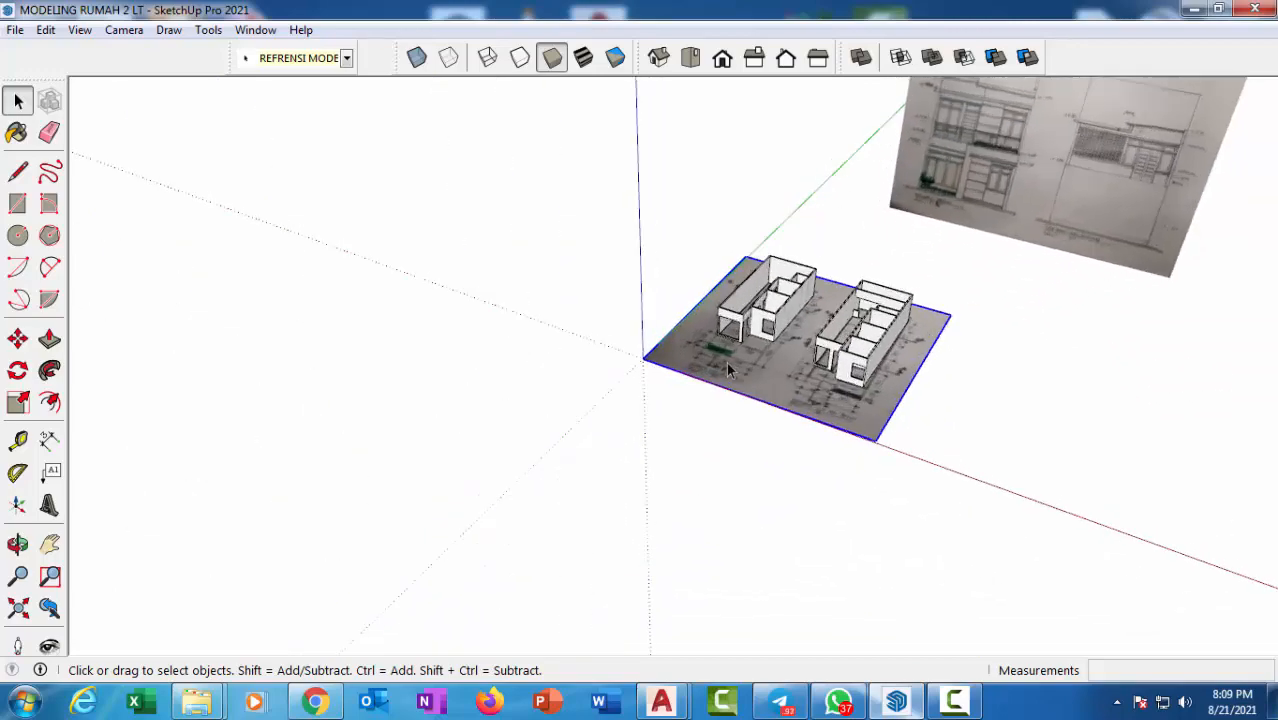
pyautogui.scroll(3, 726, 362)
pyautogui.scroll(5, 740, 319)
pyautogui.moveTo(765, 234); pyautogui.dragTo(613, 242, button='middle')
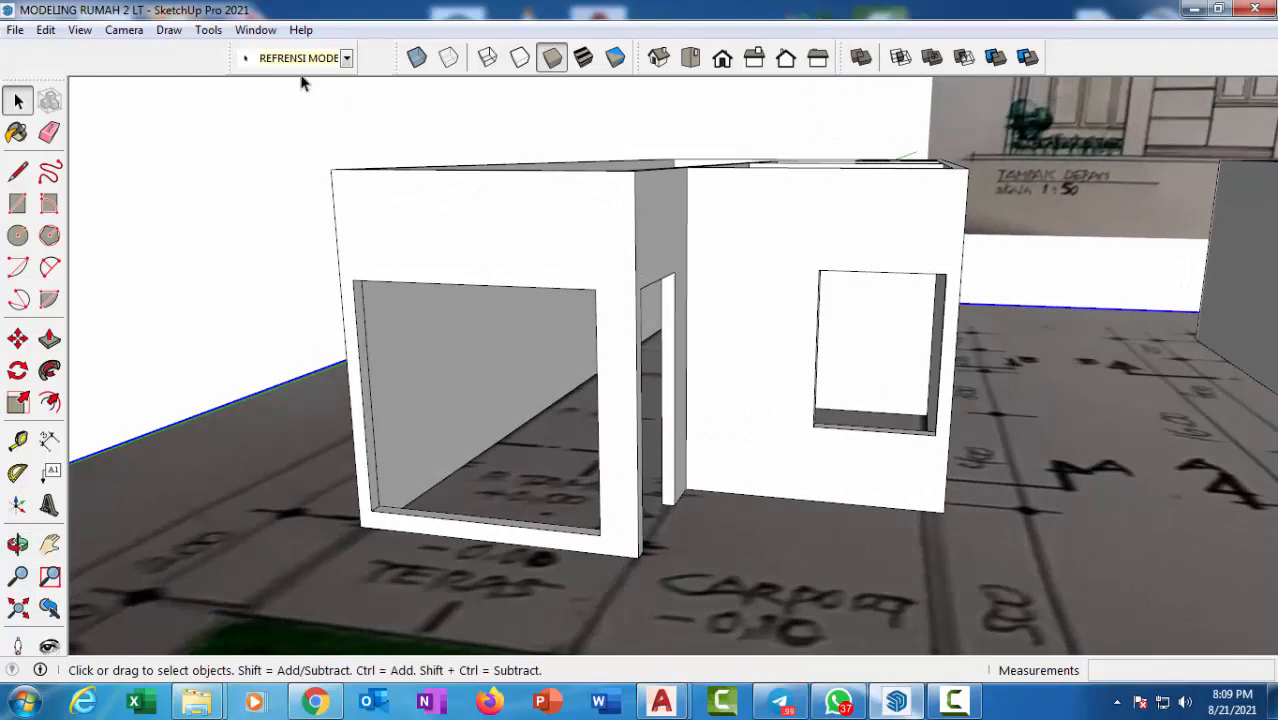
# Show the Default Tray to reach the tag list.
pyautogui.click(254, 31)
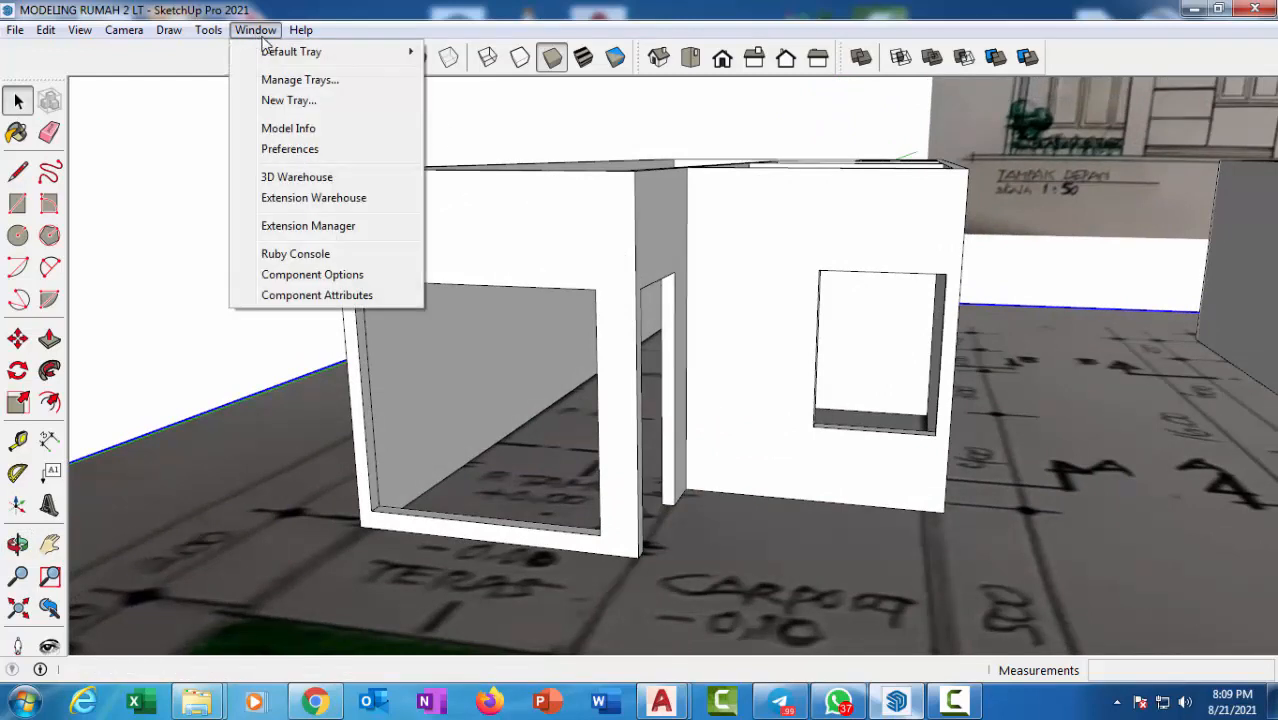
pyautogui.click(255, 31)
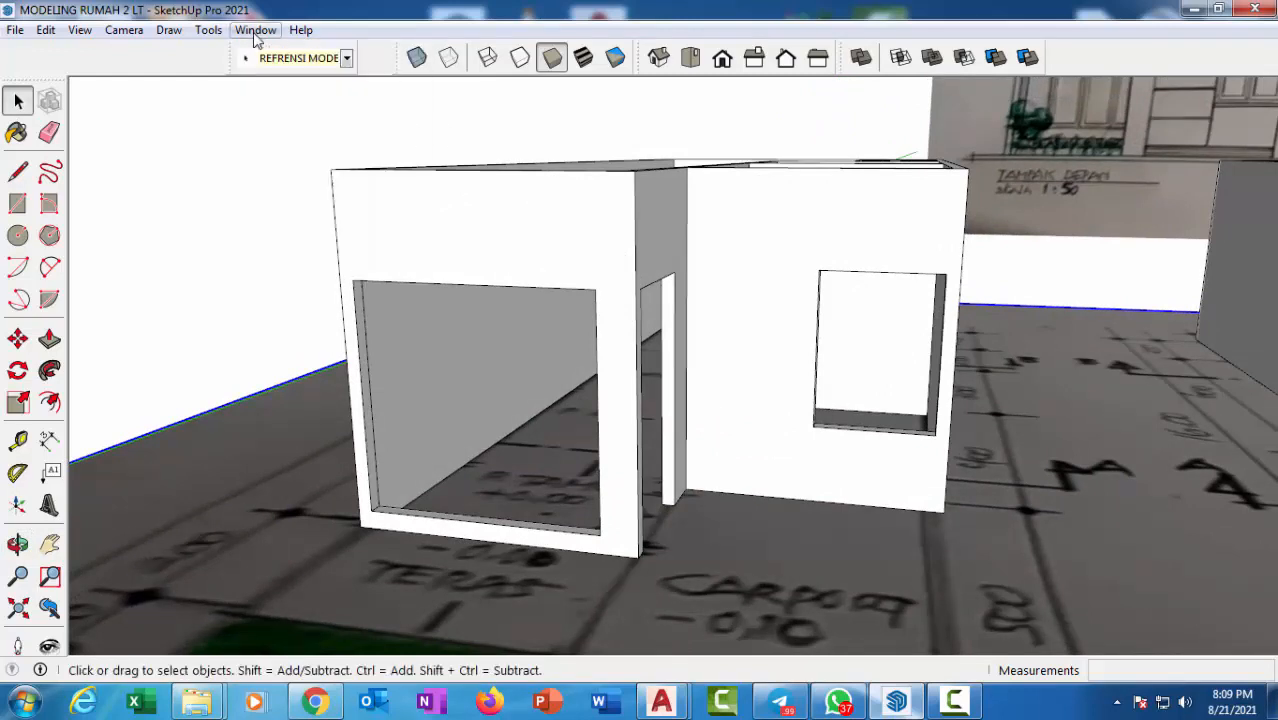
pyautogui.click(255, 31)
pyautogui.moveTo(285, 51)
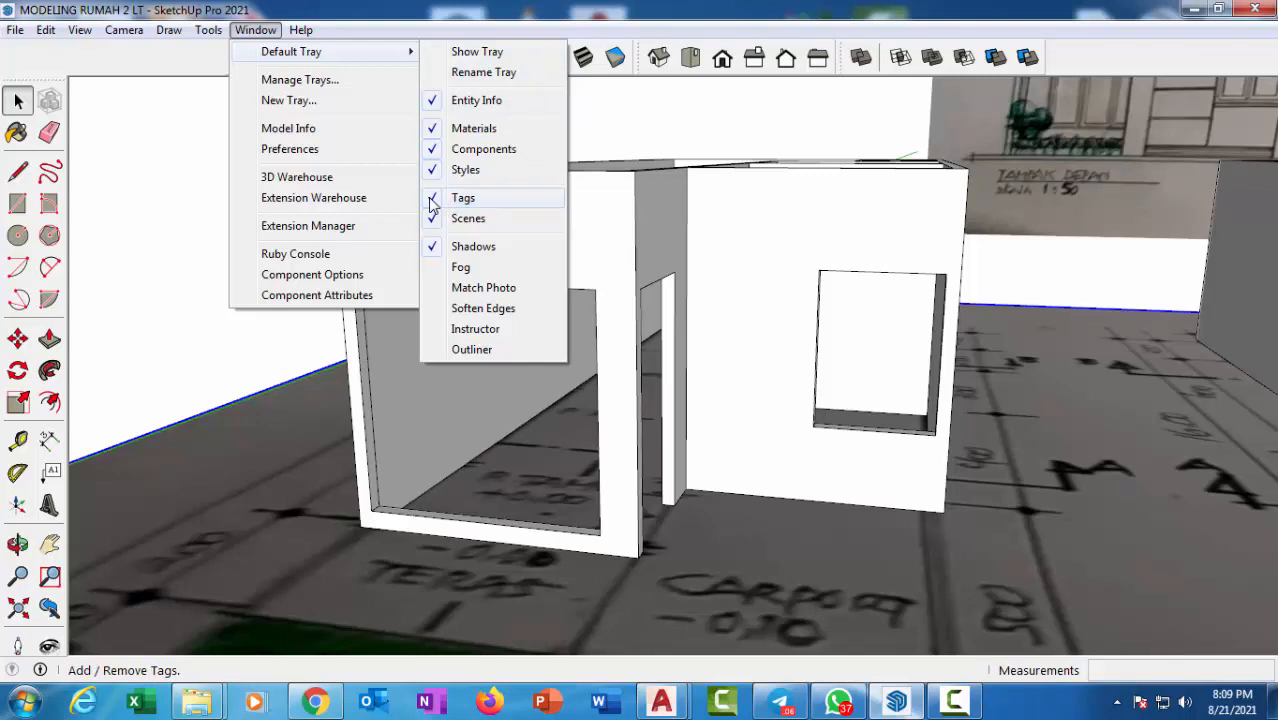
pyautogui.click(459, 54)
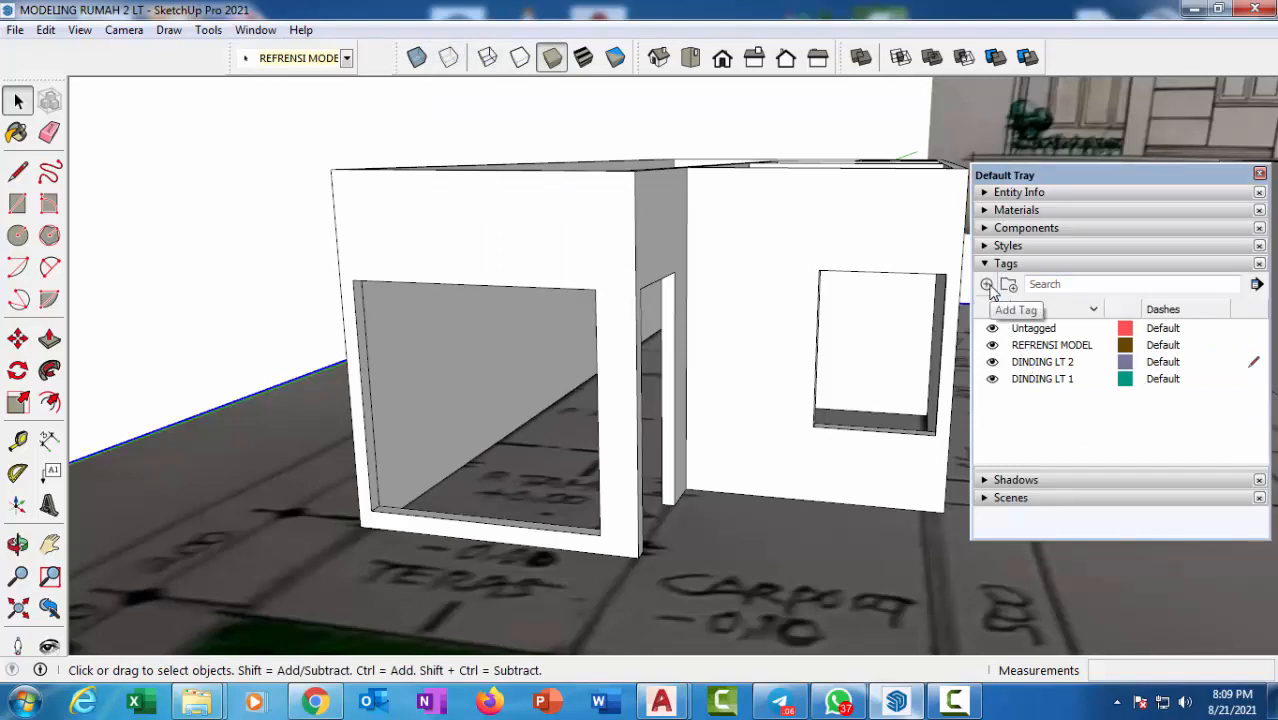
# Add a new tag named KUSEN PINTU & JENDELA.
pyautogui.click(987, 285)
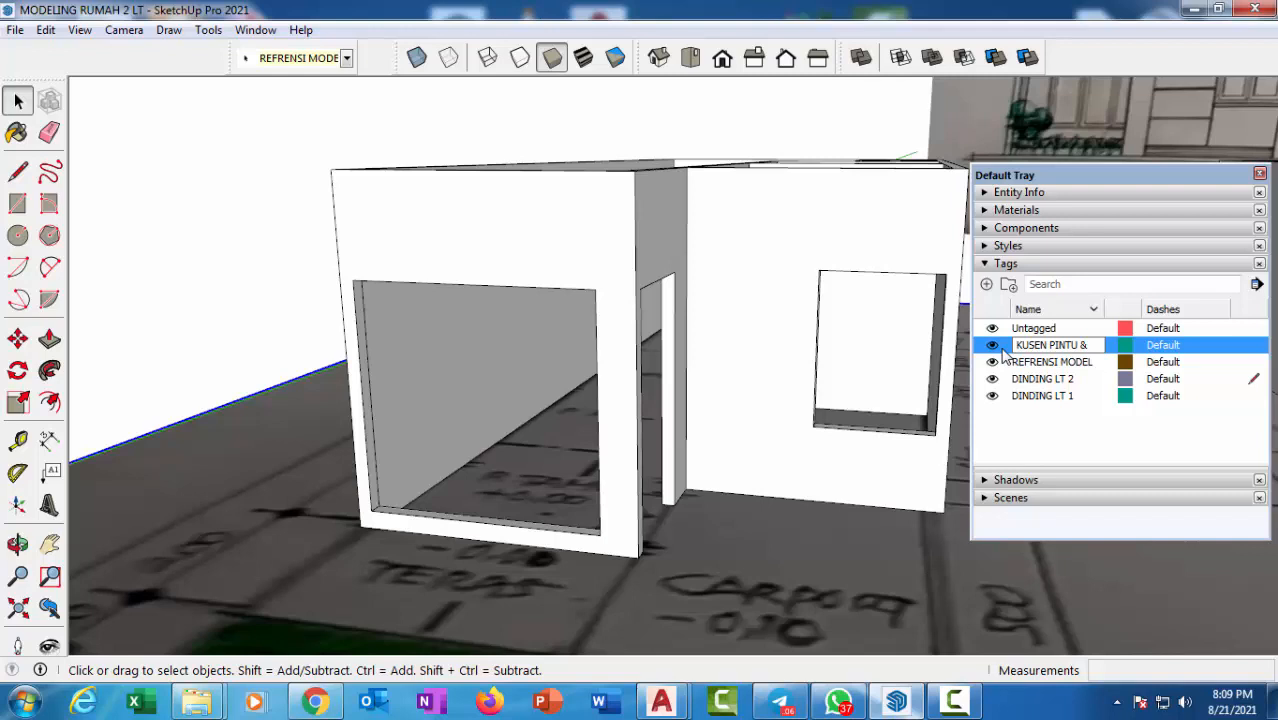
pyautogui.write('JENDEKL')
pyautogui.press('BackSpace')
pyautogui.press('BackSpace')
pyautogui.write('LA')
pyautogui.press('Return')
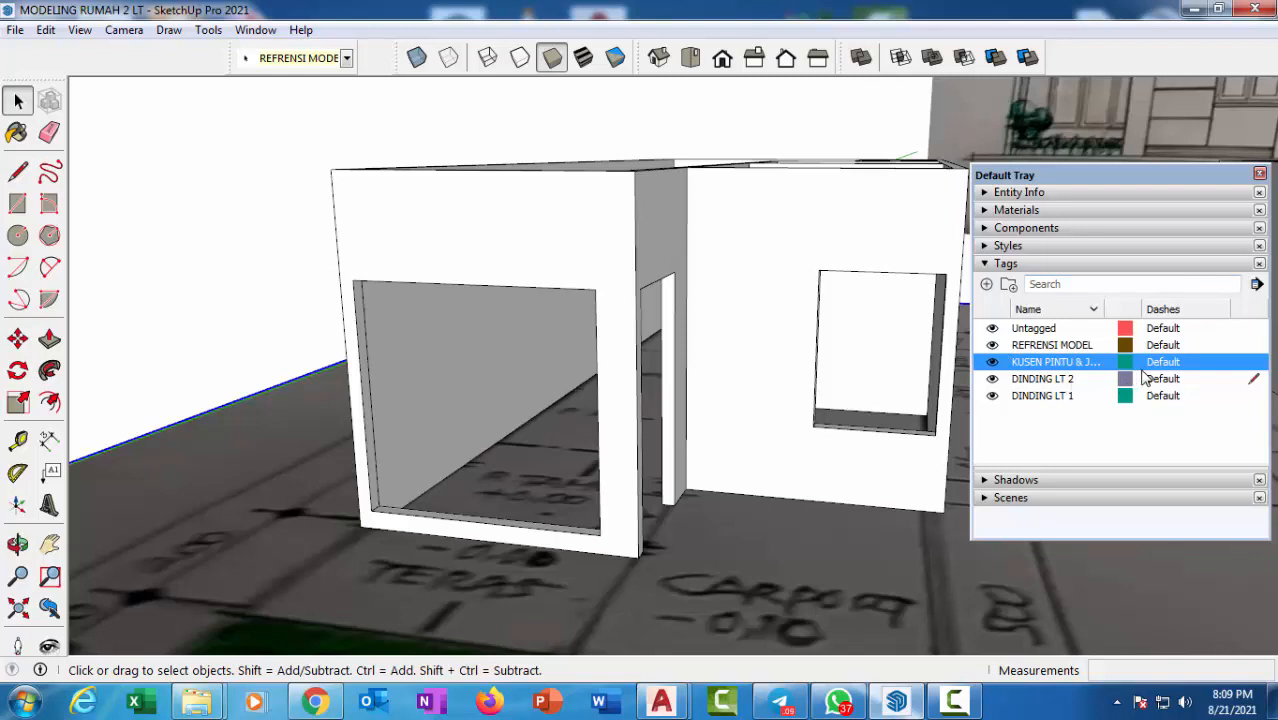
# Make KUSEN PINTU & JENDELA the active tag and enlarge the tray and its Name column to fit the full tag name.
pyautogui.moveTo(1104, 175); pyautogui.dragTo(1070, 110)
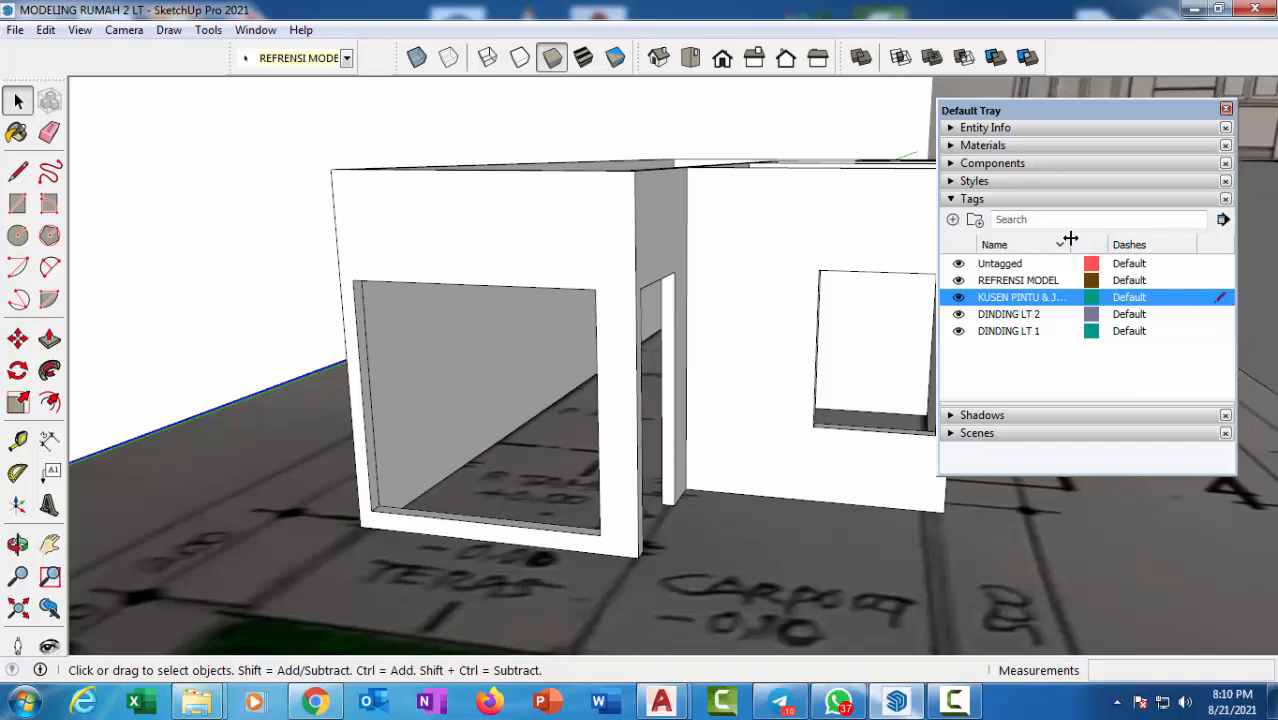
pyautogui.moveTo(1070, 238); pyautogui.dragTo(1100, 241)
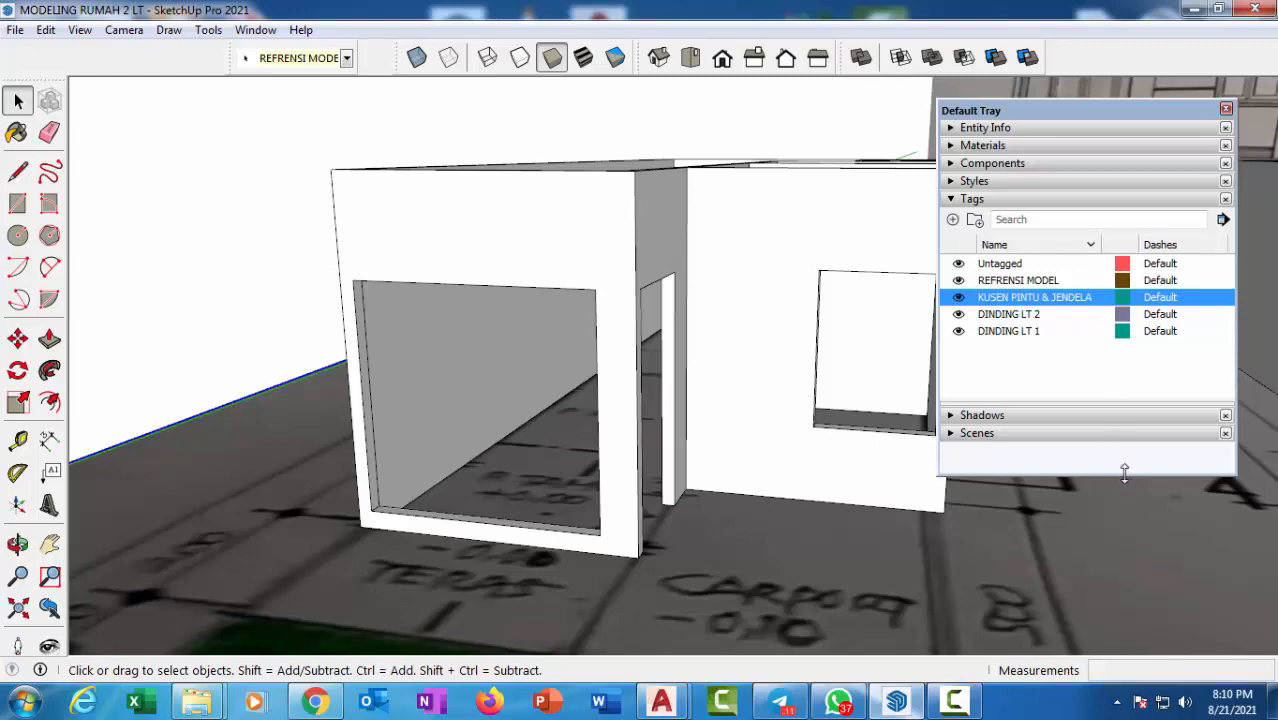
pyautogui.moveTo(1124, 472); pyautogui.dragTo(1124, 554)
# Examine the ground-floor terrace window on the TAMPAK DEPAN elevation and compare it with the opening in the first-floor wall model.
pyautogui.scroll(-5, 684, 143)
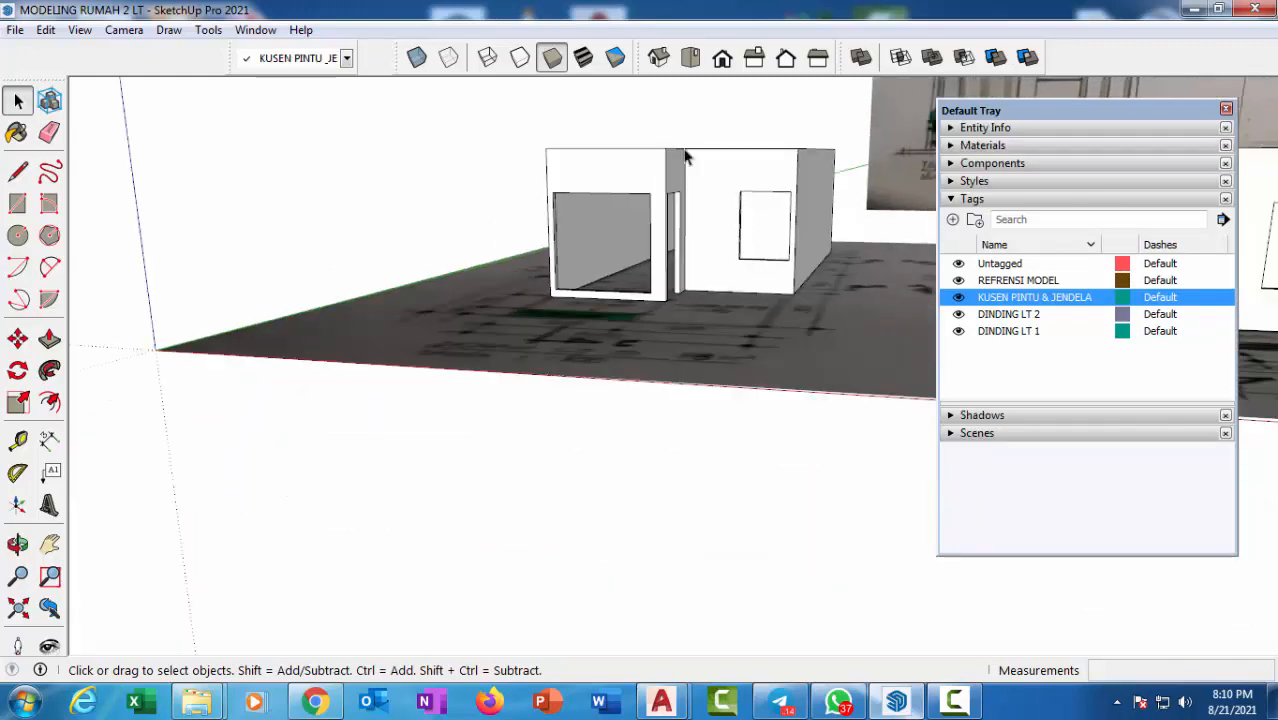
pyautogui.moveTo(685, 160)
pyautogui.mouseDown(button='middle')
pyautogui.moveTo(665, 163)
pyautogui.moveTo(455, 362)
pyautogui.mouseUp(button='middle')
pyautogui.scroll(3, 453, 365)
pyautogui.scroll(4, 720, 225)
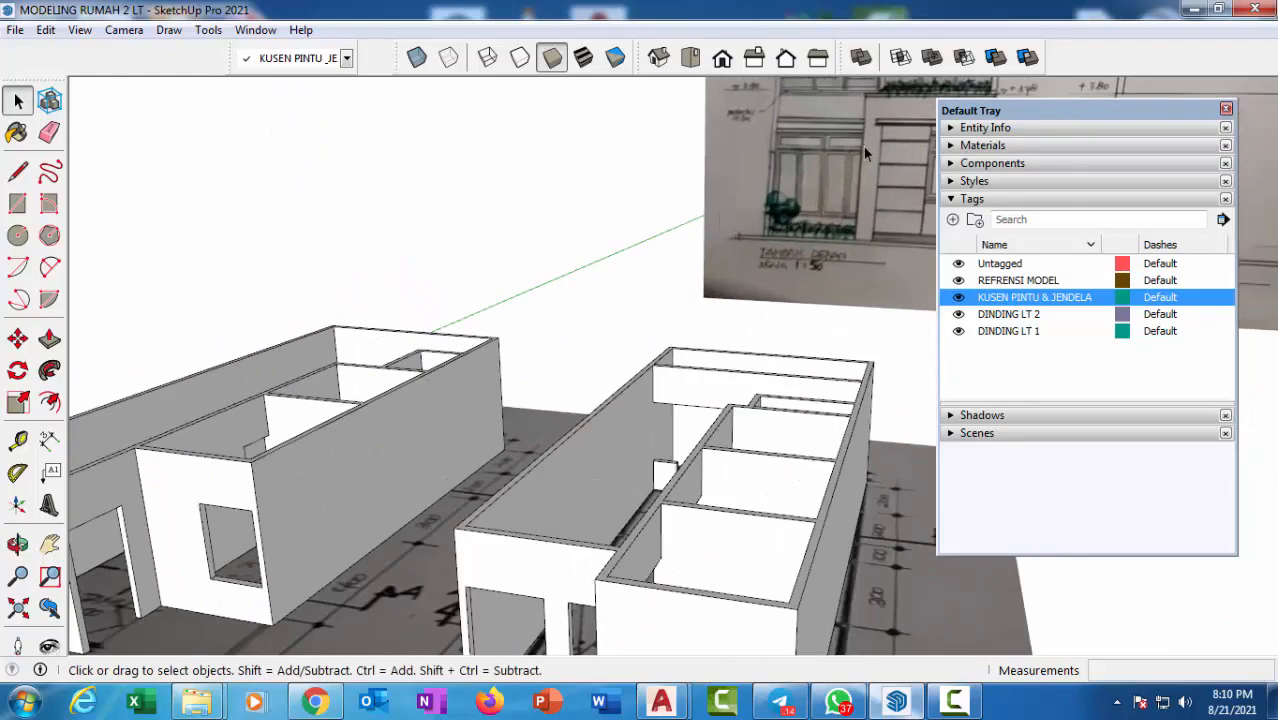
pyautogui.keyDown('shift'); pyautogui.moveTo(863, 147); pyautogui.dragTo(776, 205, button='middle'); pyautogui.keyUp('shift')
pyautogui.scroll(5, 750, 198)
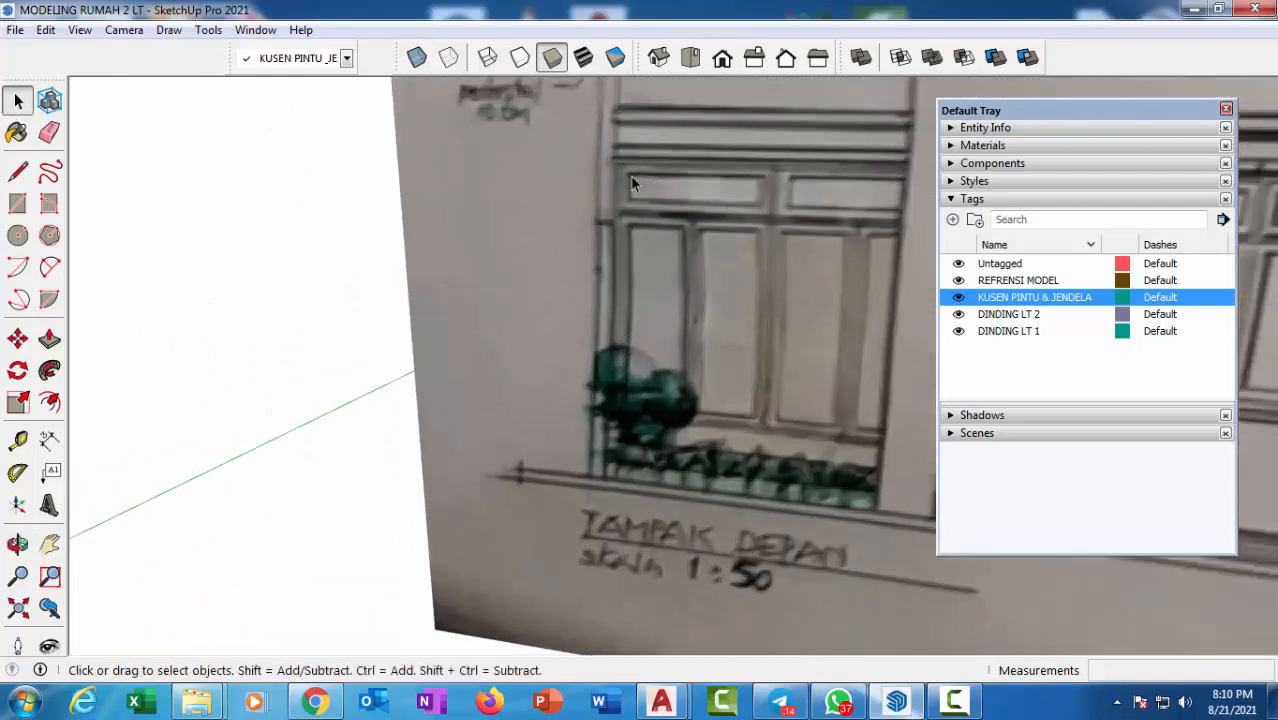
pyautogui.scroll(-8, 630, 219)
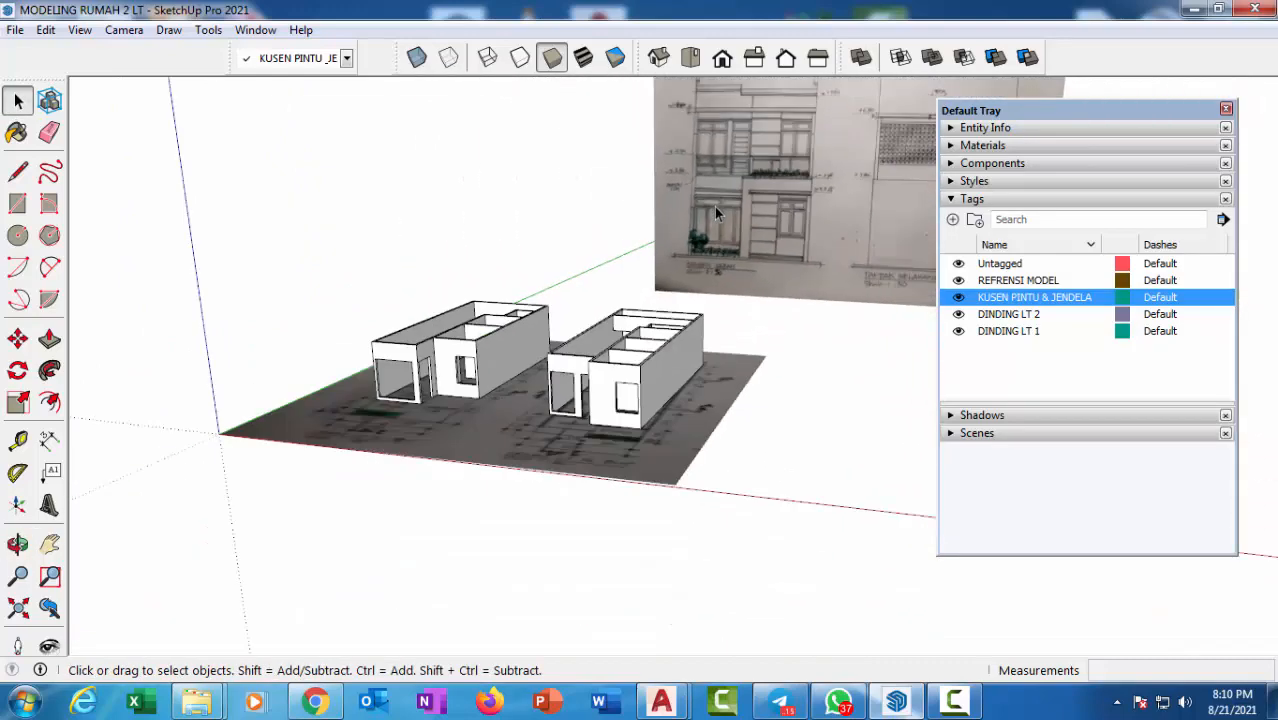
pyautogui.scroll(6, 562, 320)
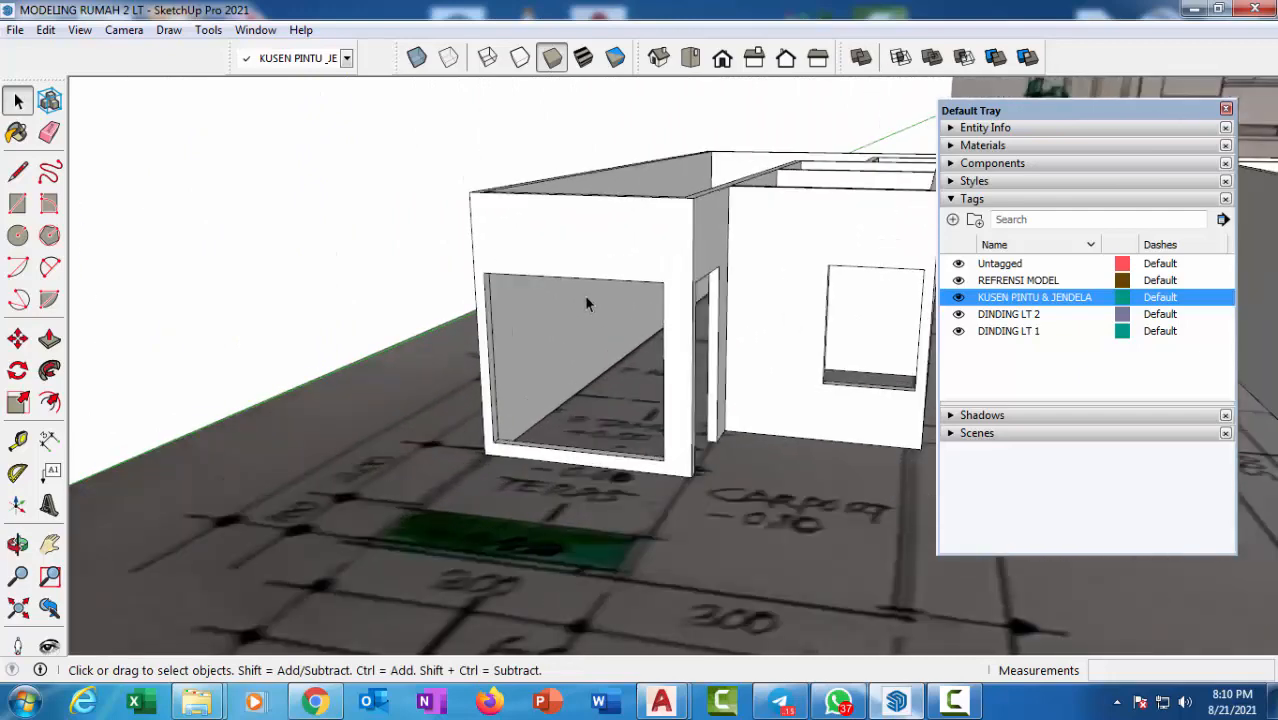
# Draw a rectangle filling the large terrace window opening in the first-floor front wall, from corner to corner.
pyautogui.moveTo(590, 294)
pyautogui.keyDown('shift'); pyautogui.mouseDown(button='middle')
pyautogui.moveTo(489, 297)
pyautogui.moveTo(486, 308)
pyautogui.mouseUp(button='middle'); pyautogui.keyUp('shift')
pyautogui.press('r')
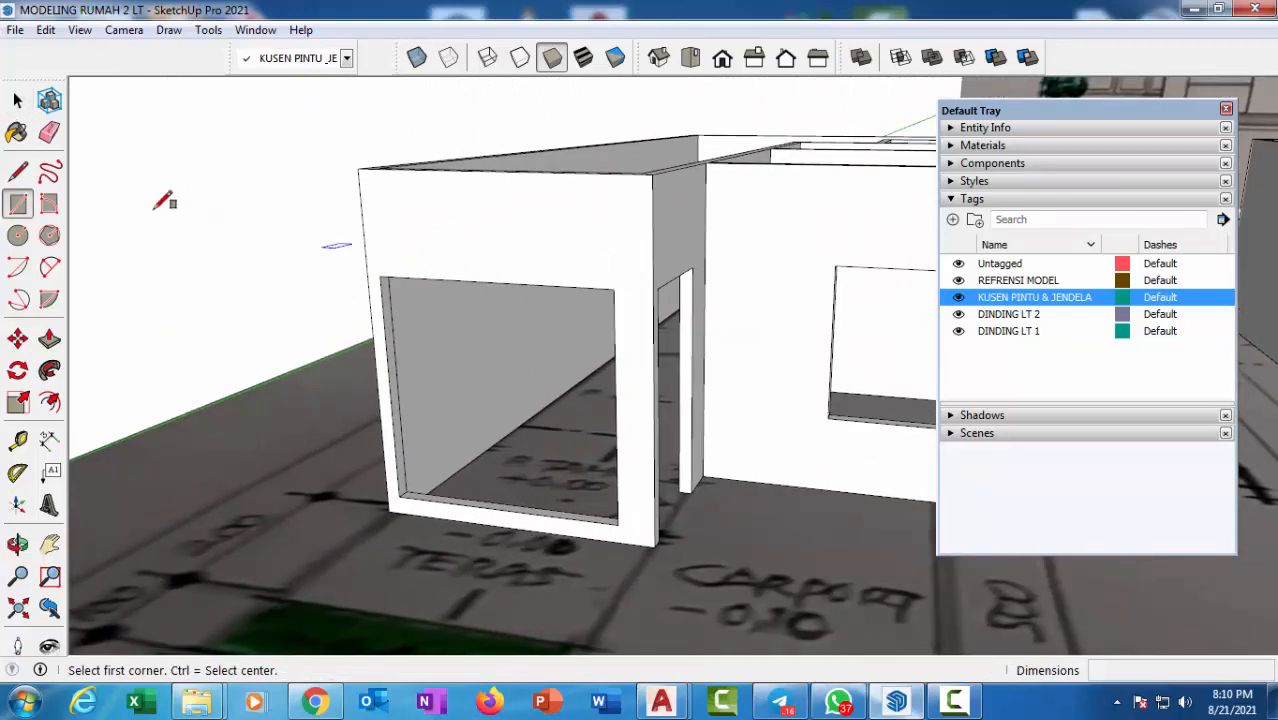
pyautogui.click(382, 271)
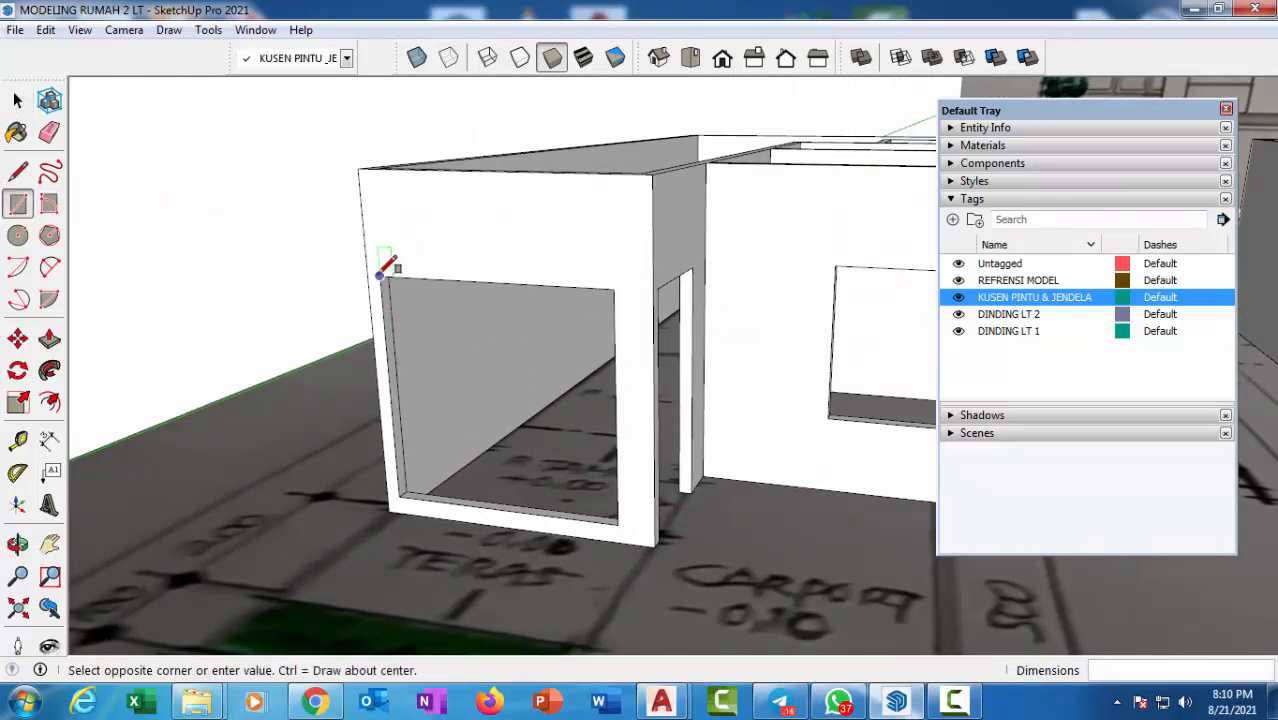
pyautogui.click(617, 523)
pyautogui.moveTo(585, 485); pyautogui.dragTo(451, 385, button='middle')
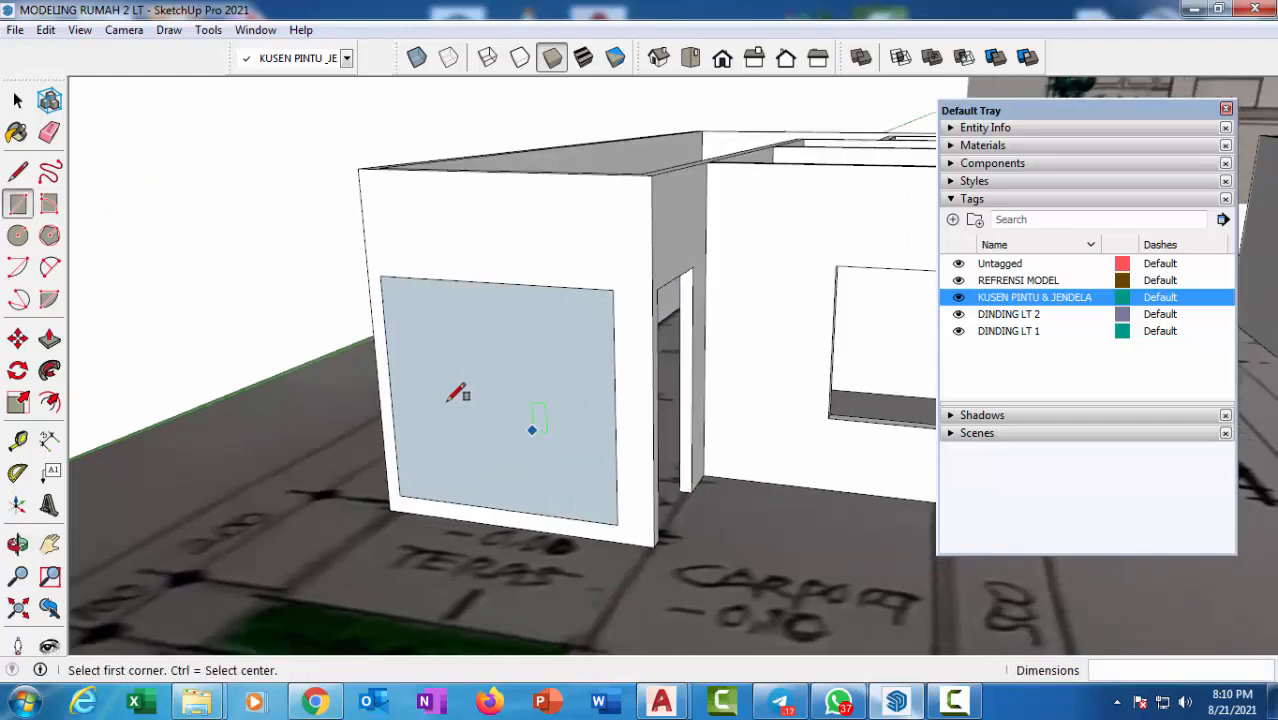
pyautogui.scroll(-2, 449, 392)
pyautogui.scroll(2, 505, 320)
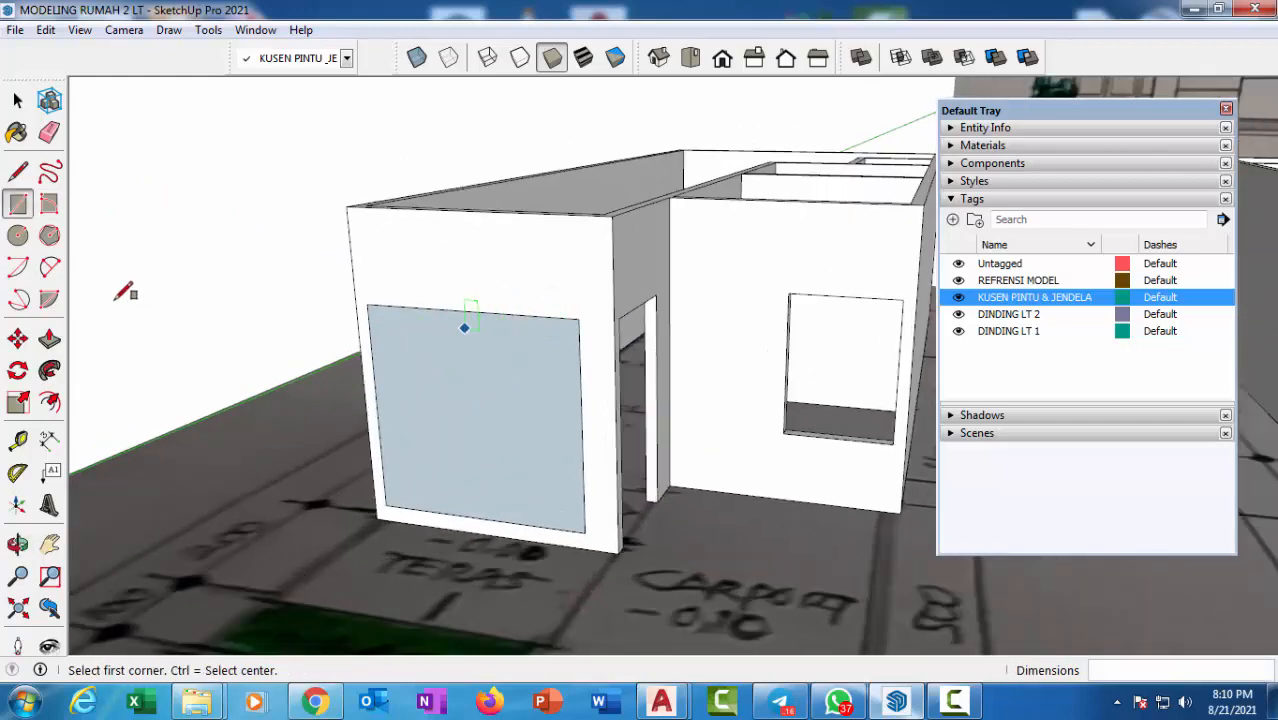
# Offset the terrace window rectangle's outline inward by 5 to form the frame border.
pyautogui.click(48, 404)
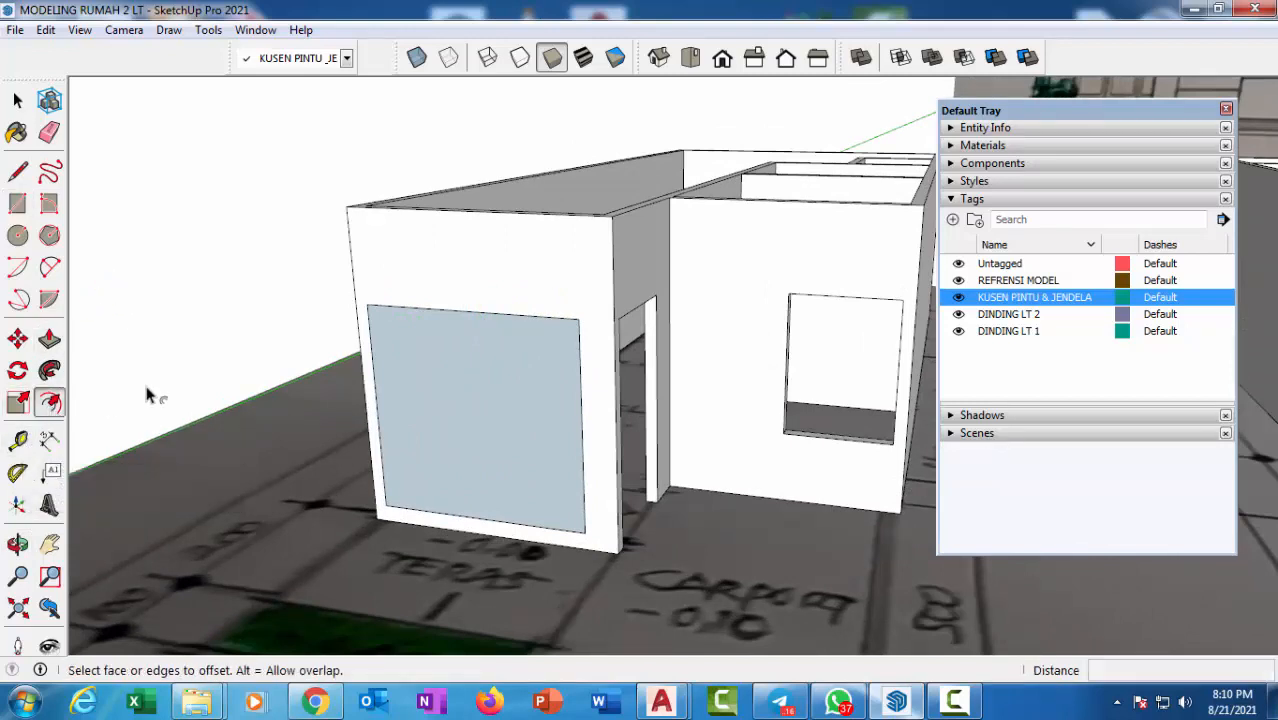
pyautogui.click(385, 352)
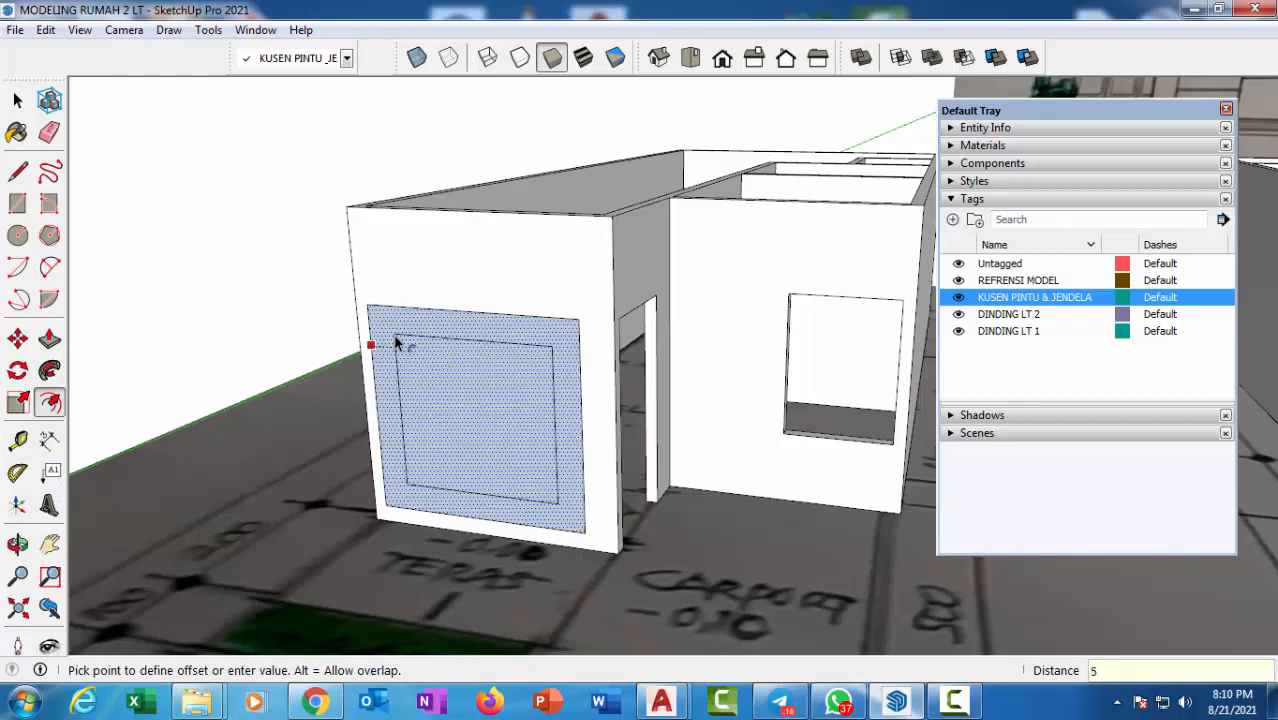
pyautogui.write('5')
pyautogui.press('Return')
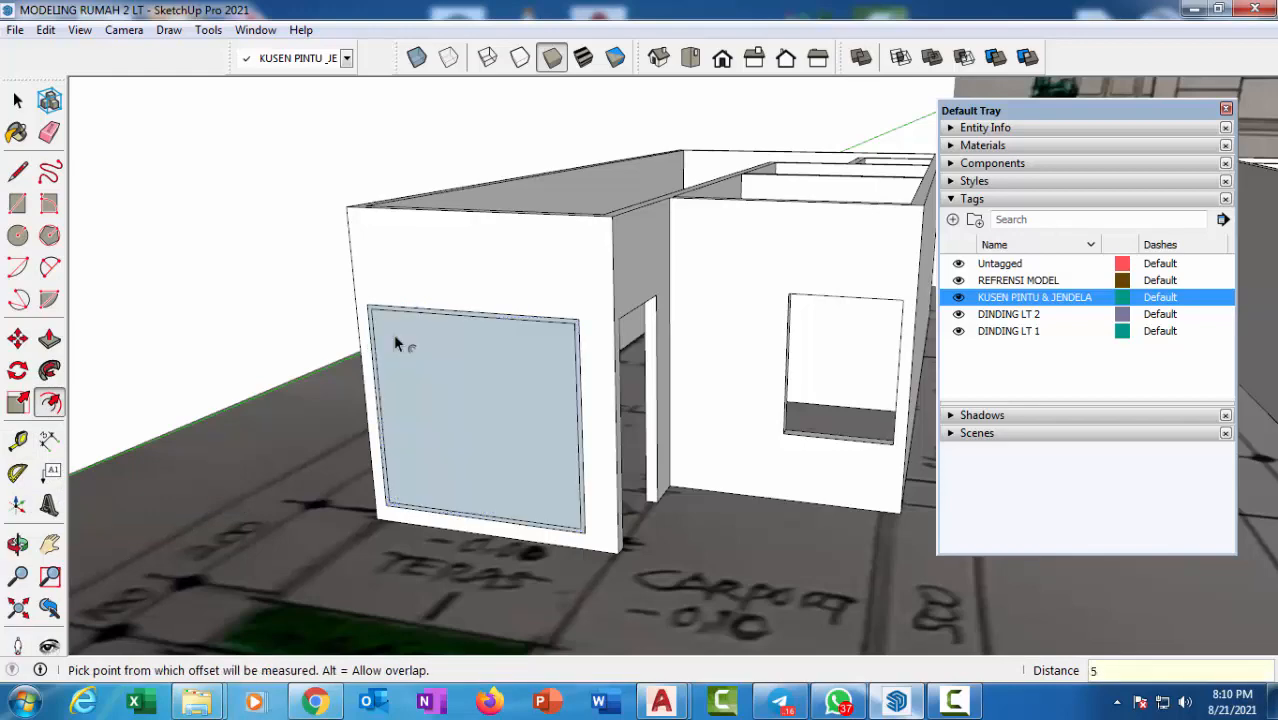
pyautogui.scroll(-2, 472, 362)
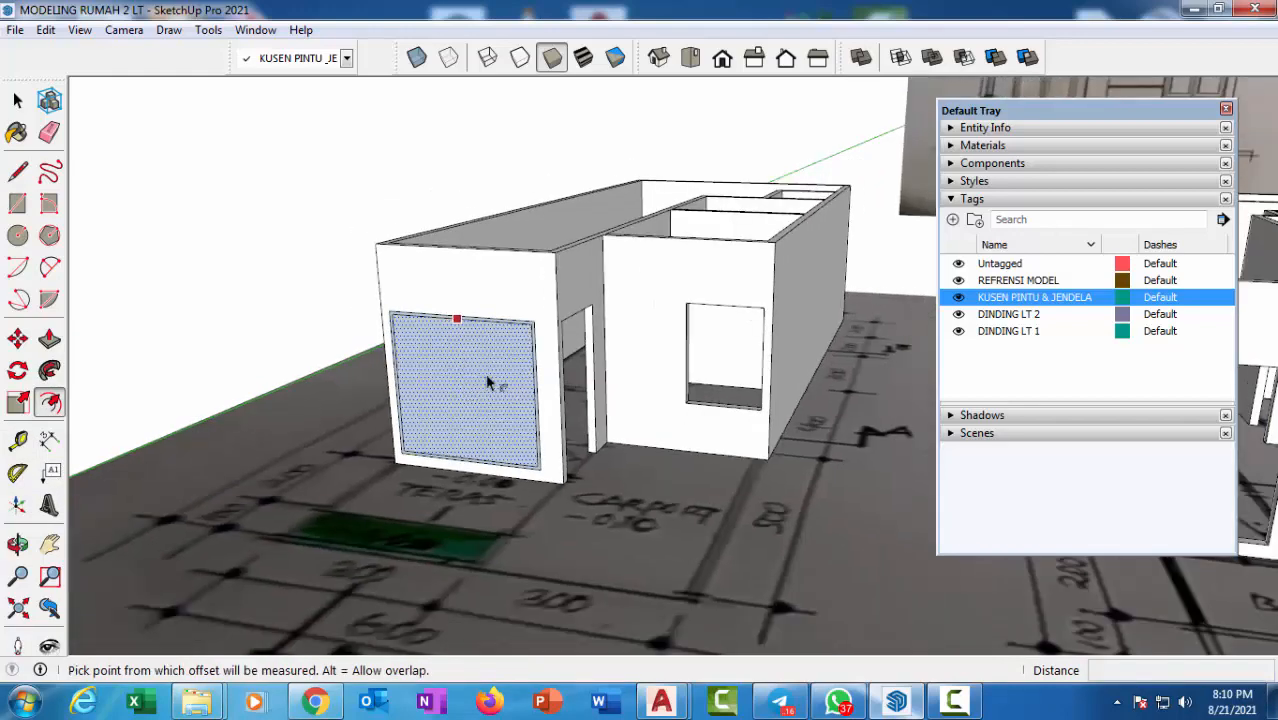
# Place a vertical guide down the middle of the terrace window, 130 cm from its outer side edge.
pyautogui.moveTo(485, 373); pyautogui.dragTo(491, 331, button='middle')
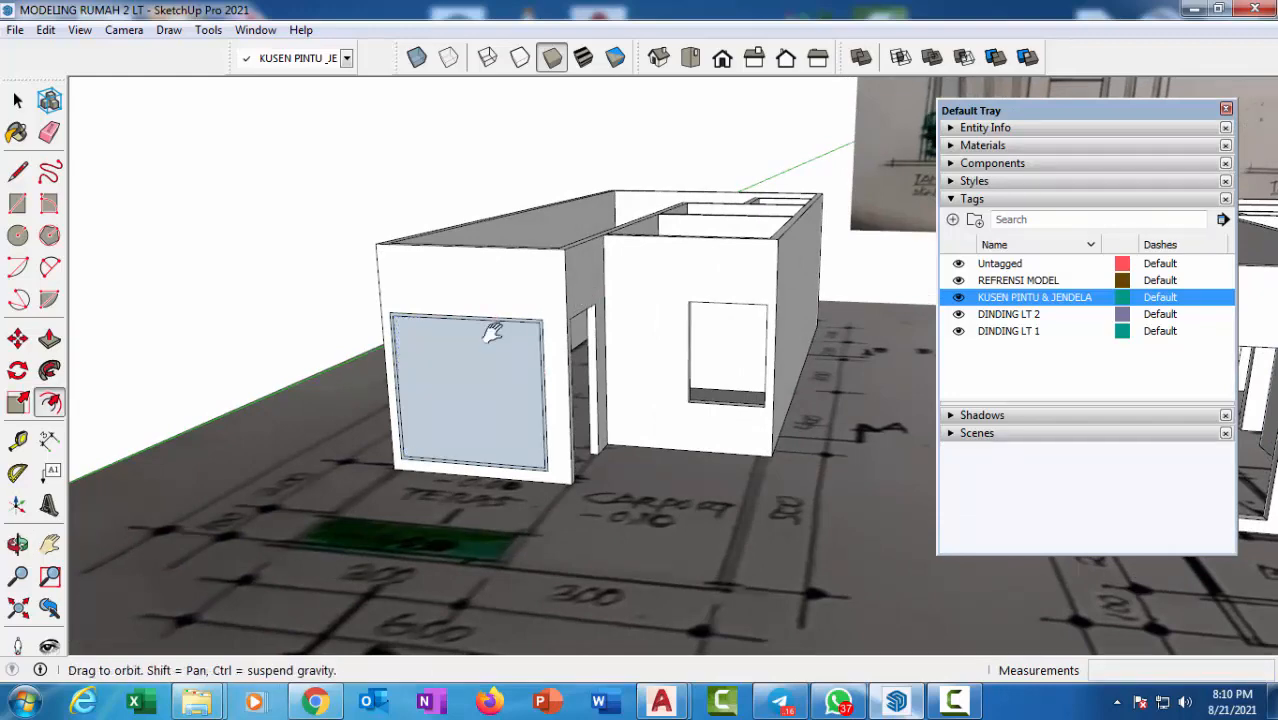
pyautogui.scroll(8, 845, 122)
pyautogui.scroll(-8, 850, 160)
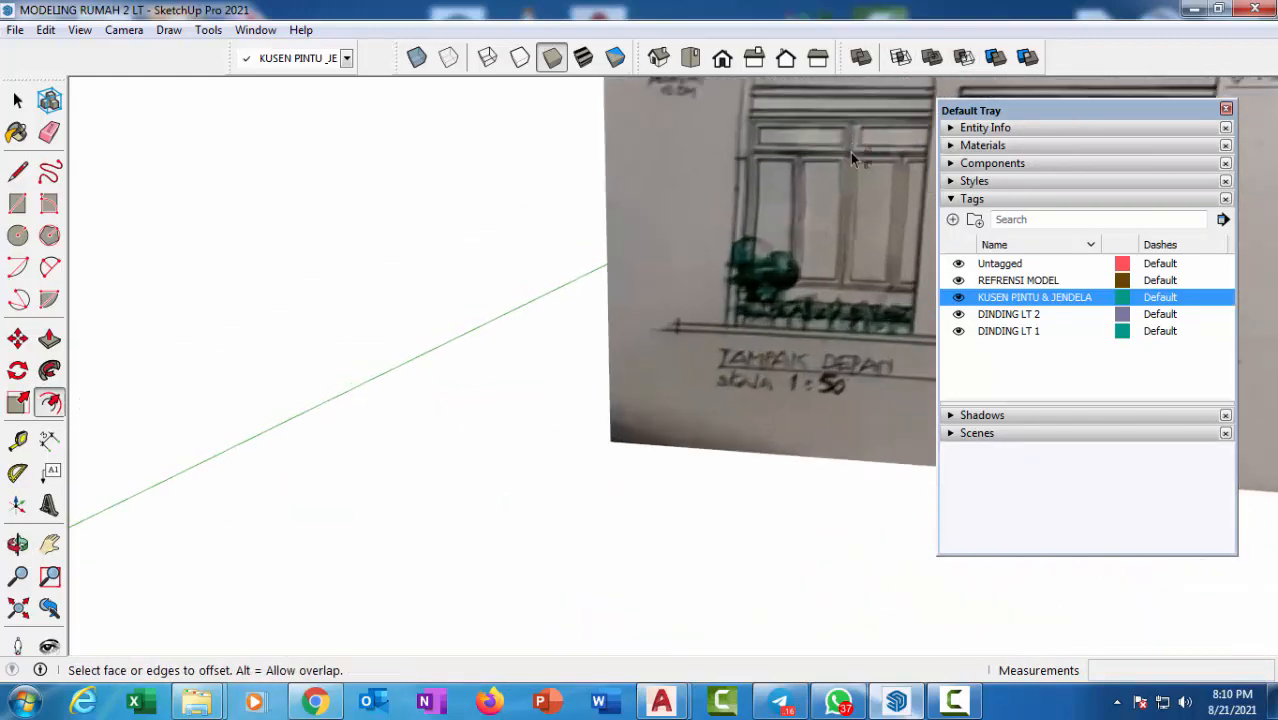
pyautogui.scroll(8, 502, 286)
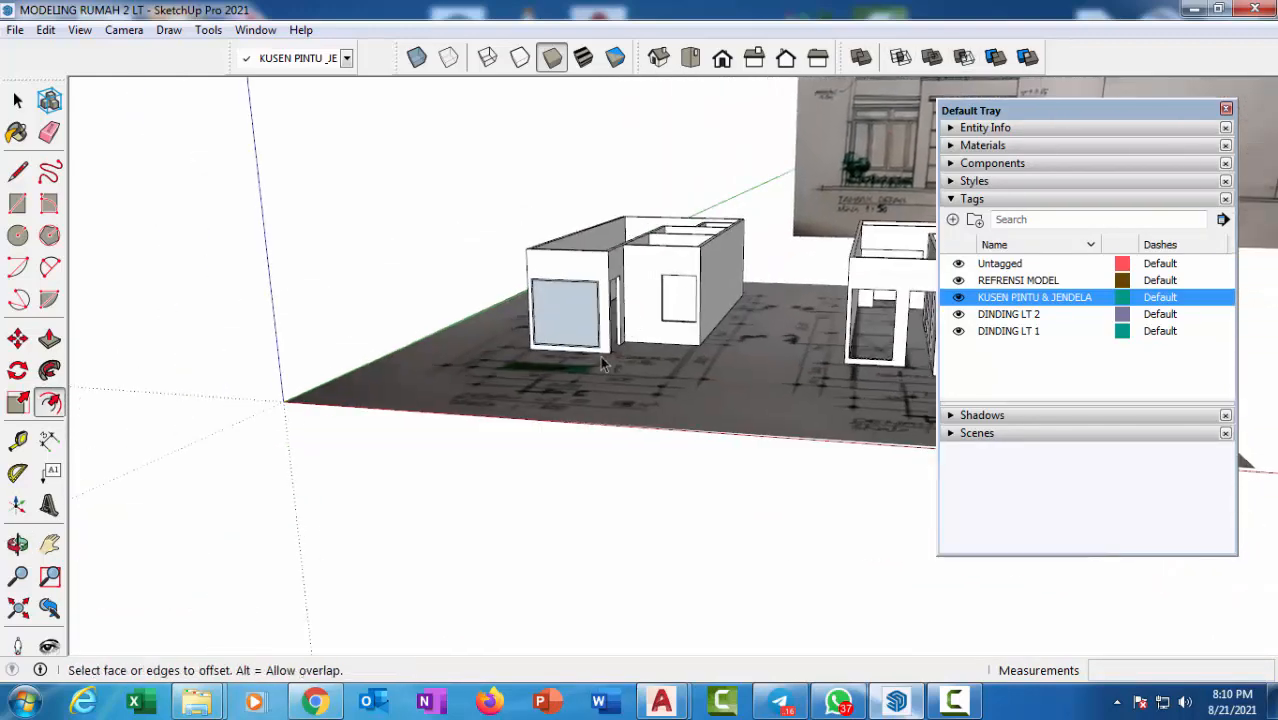
pyautogui.moveTo(485, 271); pyautogui.dragTo(394, 328, button='middle')
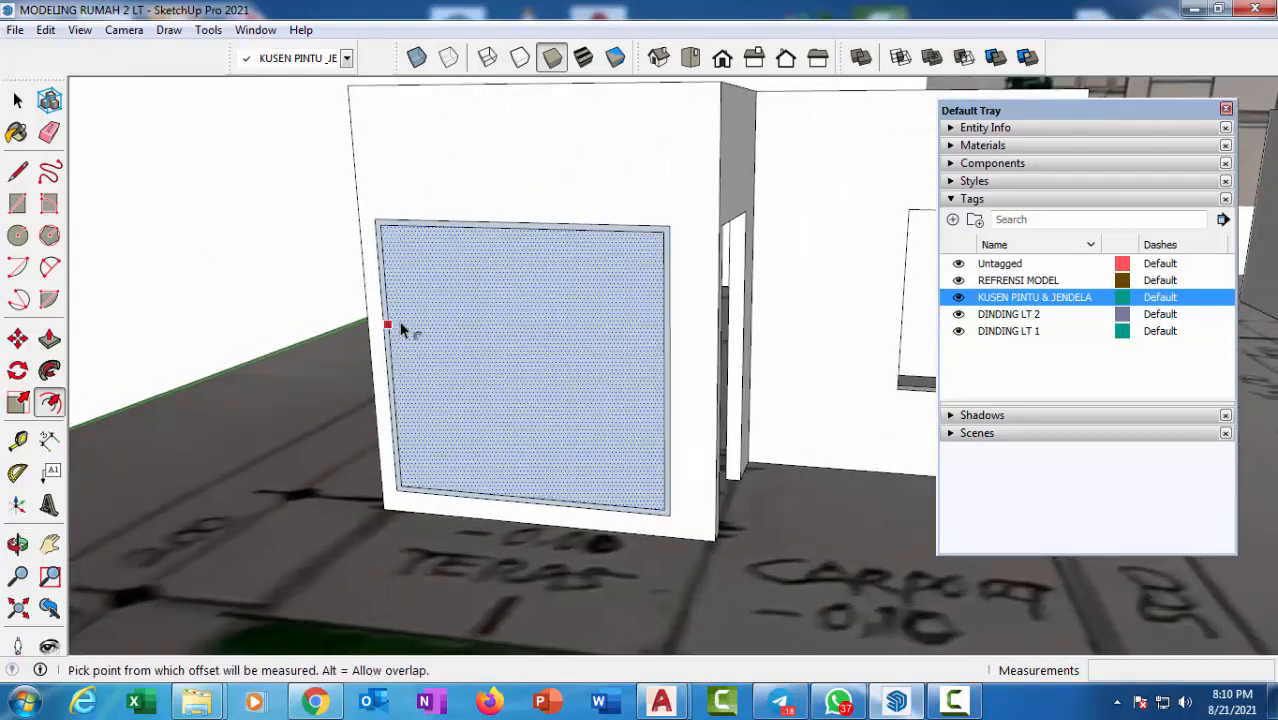
pyautogui.press('t')
pyautogui.scroll(3, 385, 255)
pyautogui.click(375, 264)
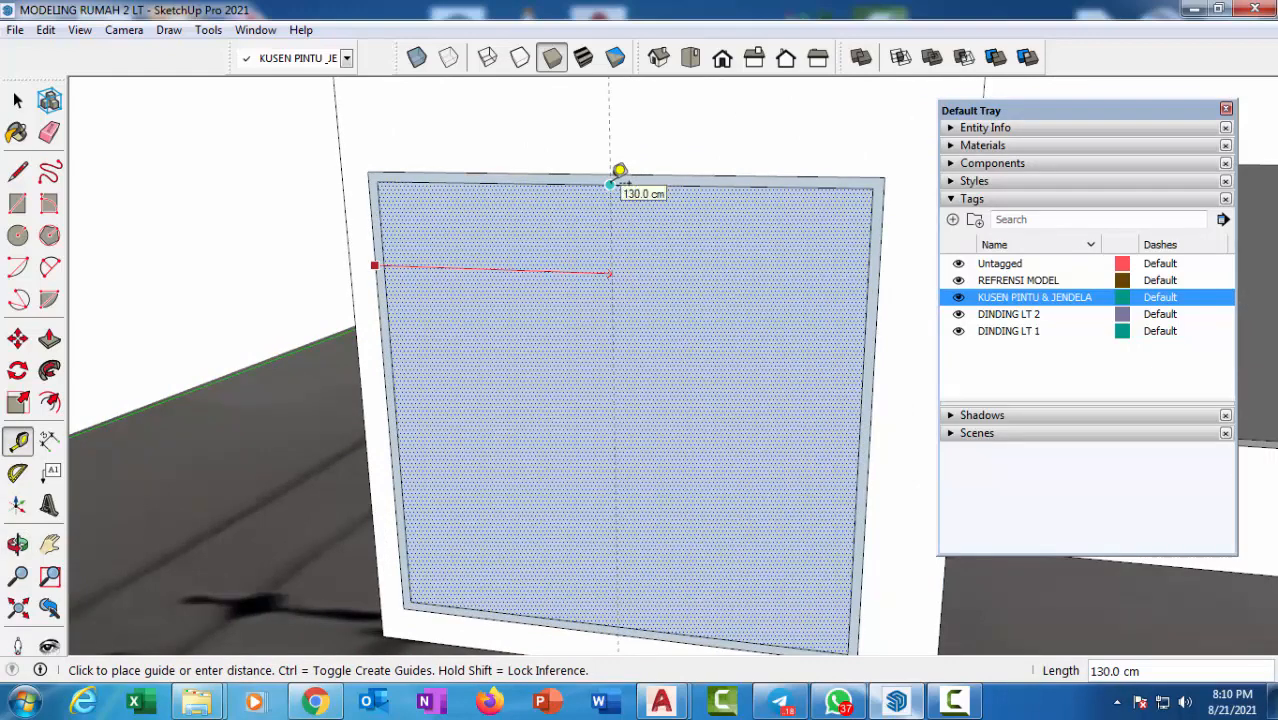
pyautogui.click(612, 180)
# Place a horizontal guide 50 cm below the window's top edge, plus guides 50 cm and 5 cm above it.
pyautogui.click(664, 173)
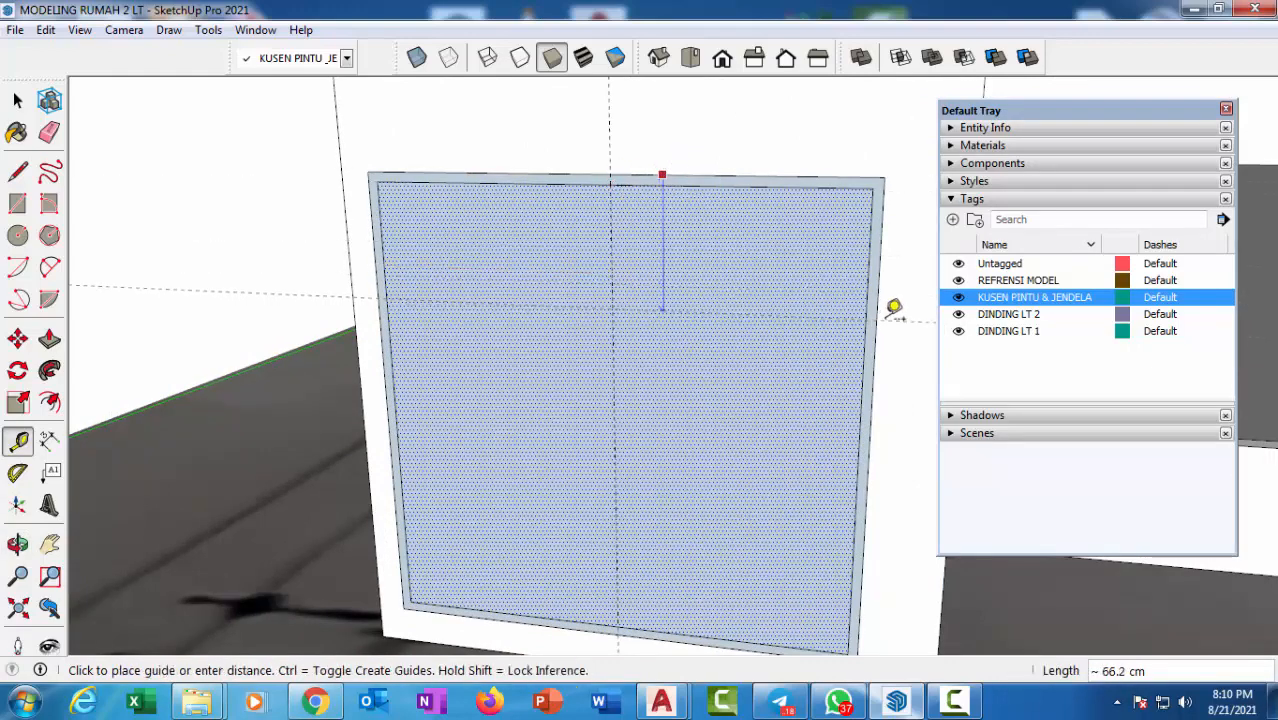
pyautogui.press('Return')
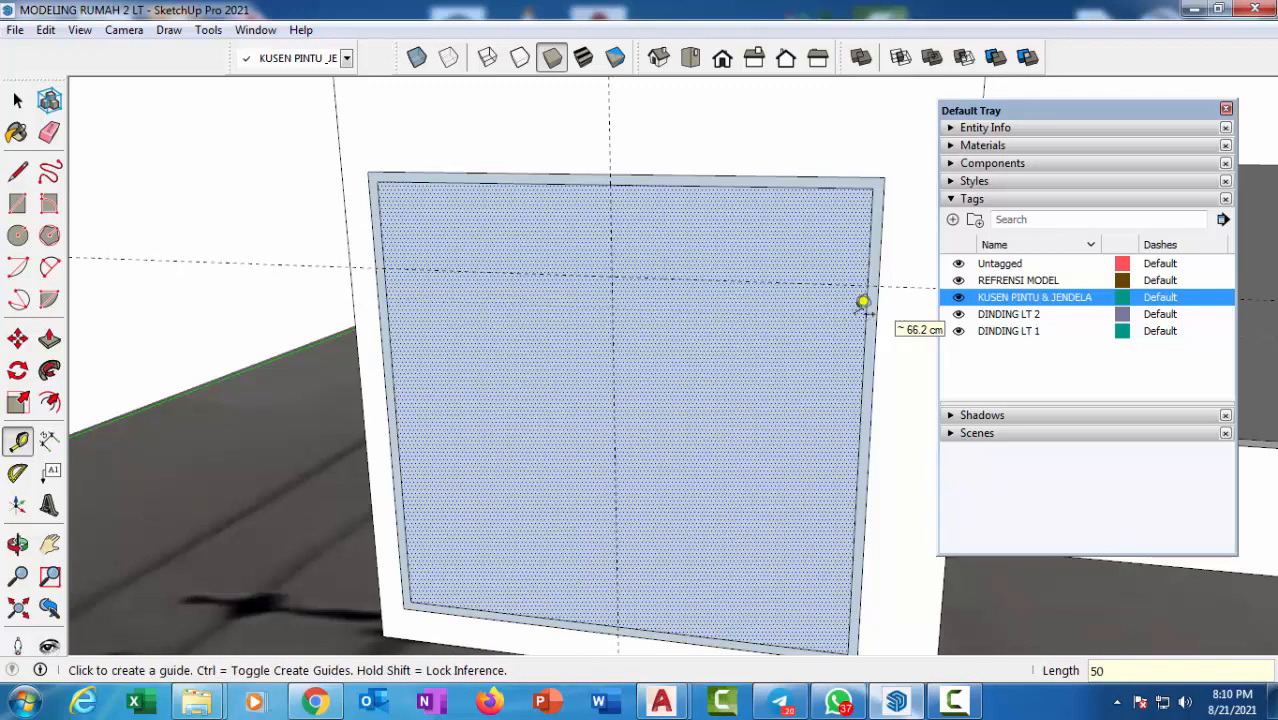
pyautogui.click(796, 279)
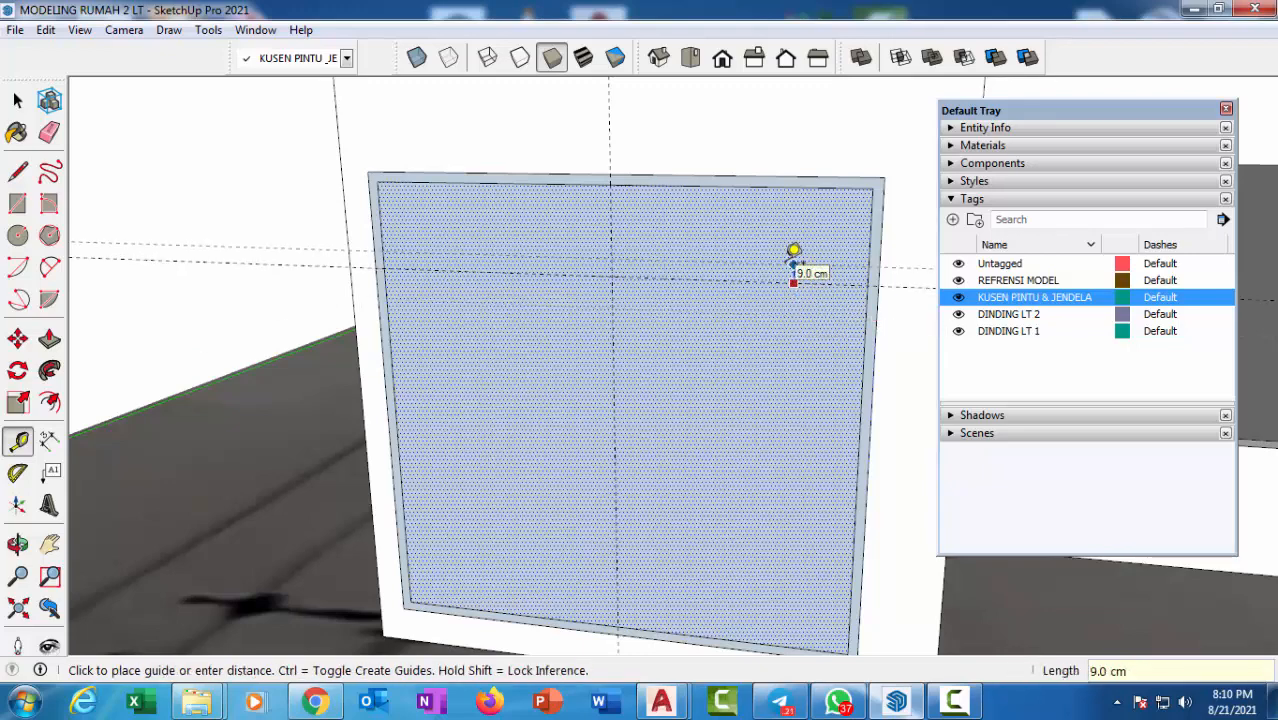
pyautogui.write('50')
pyautogui.press('Return')
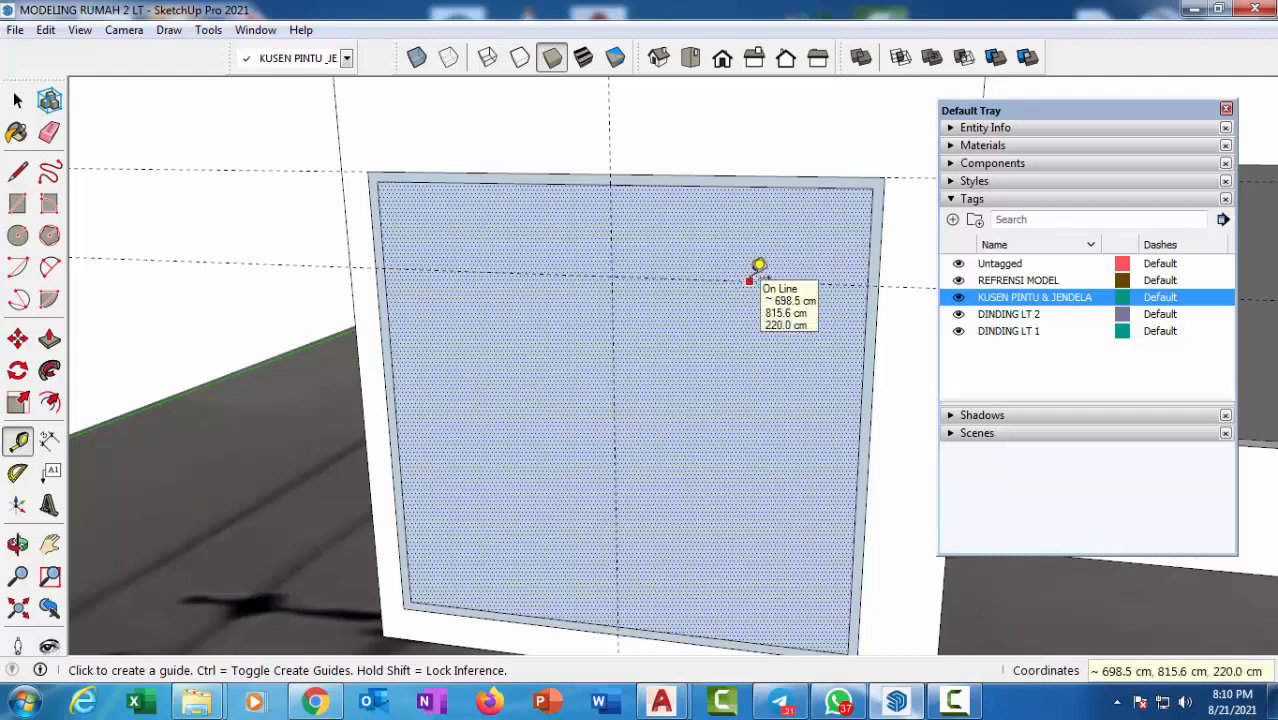
pyautogui.click(770, 280)
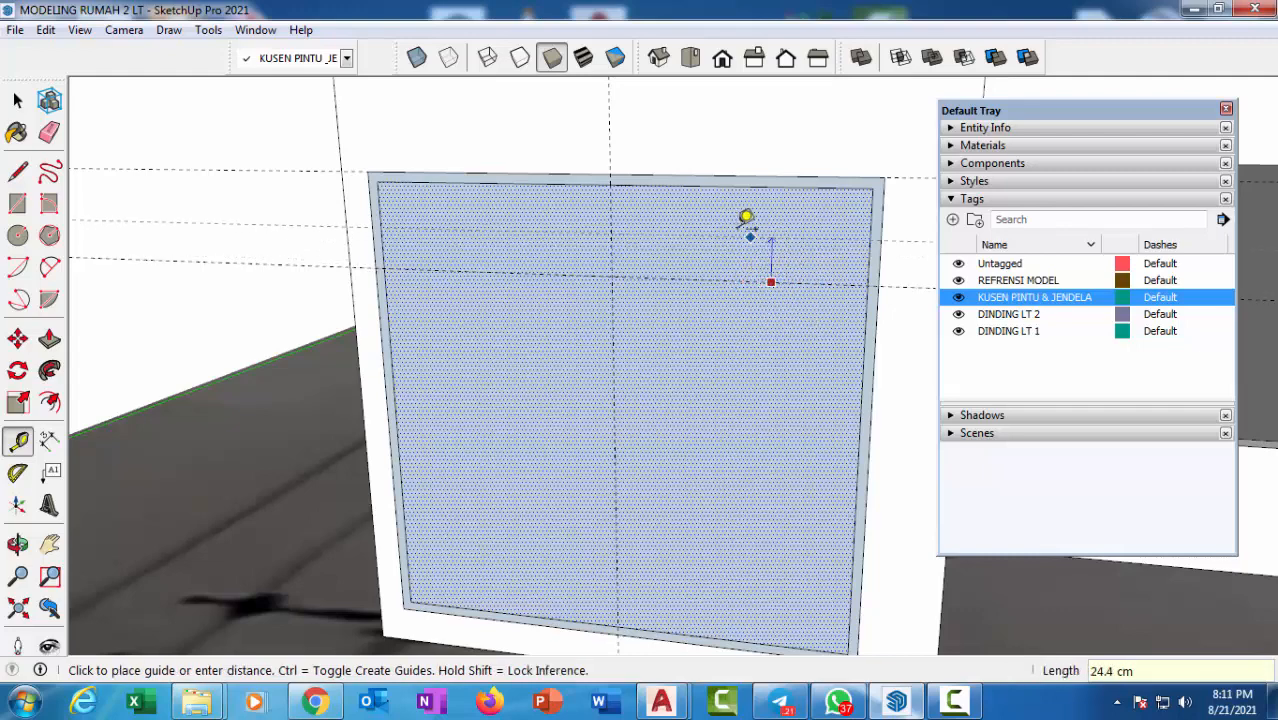
pyautogui.press('Return')
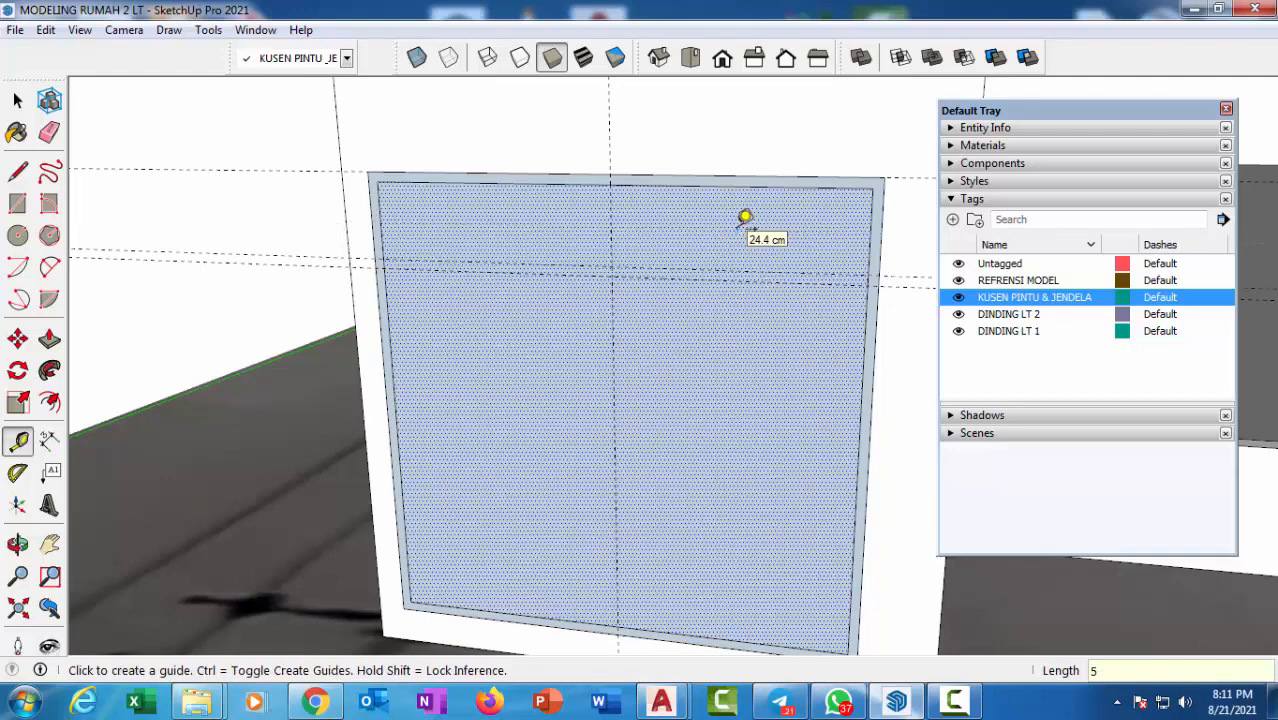
# Place two vertical guides offset 2.5 cm to either side of the window's centre guide.
pyautogui.scroll(1, 672, 231)
pyautogui.scroll(-2, 608, 212)
pyautogui.scroll(4, 538, 217)
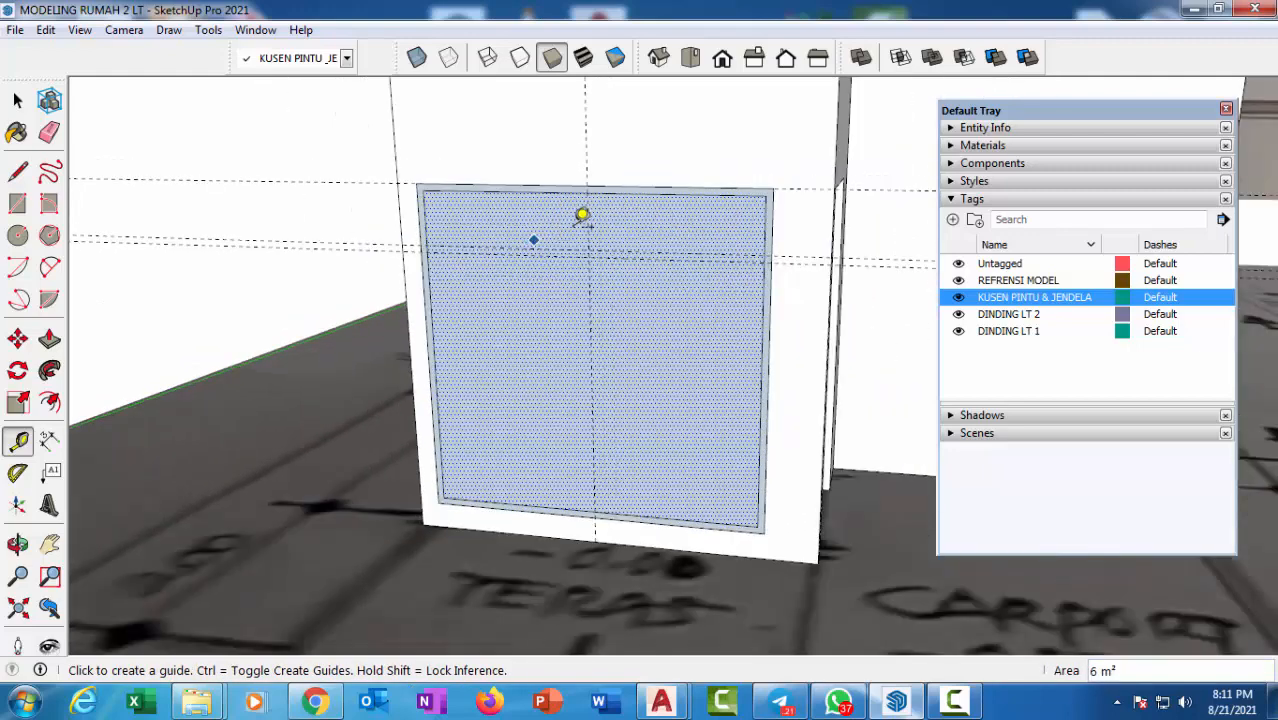
pyautogui.click(588, 212)
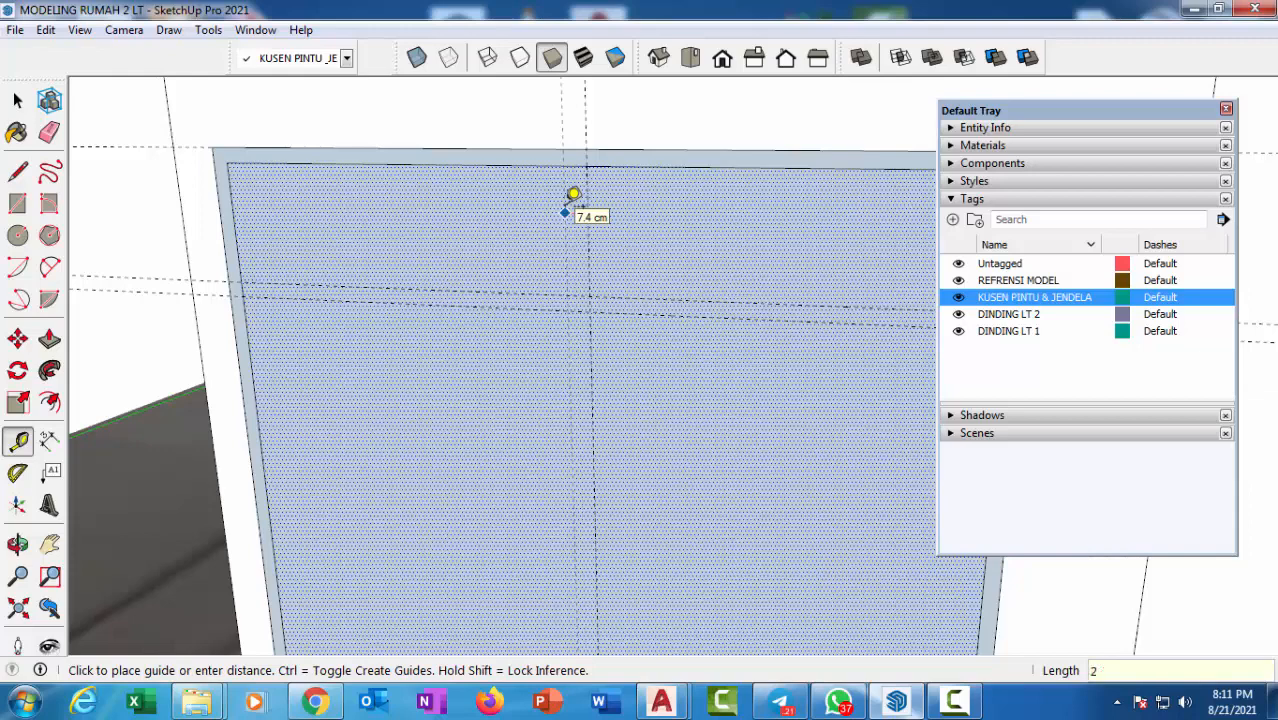
pyautogui.write('2.5')
pyautogui.press('Return')
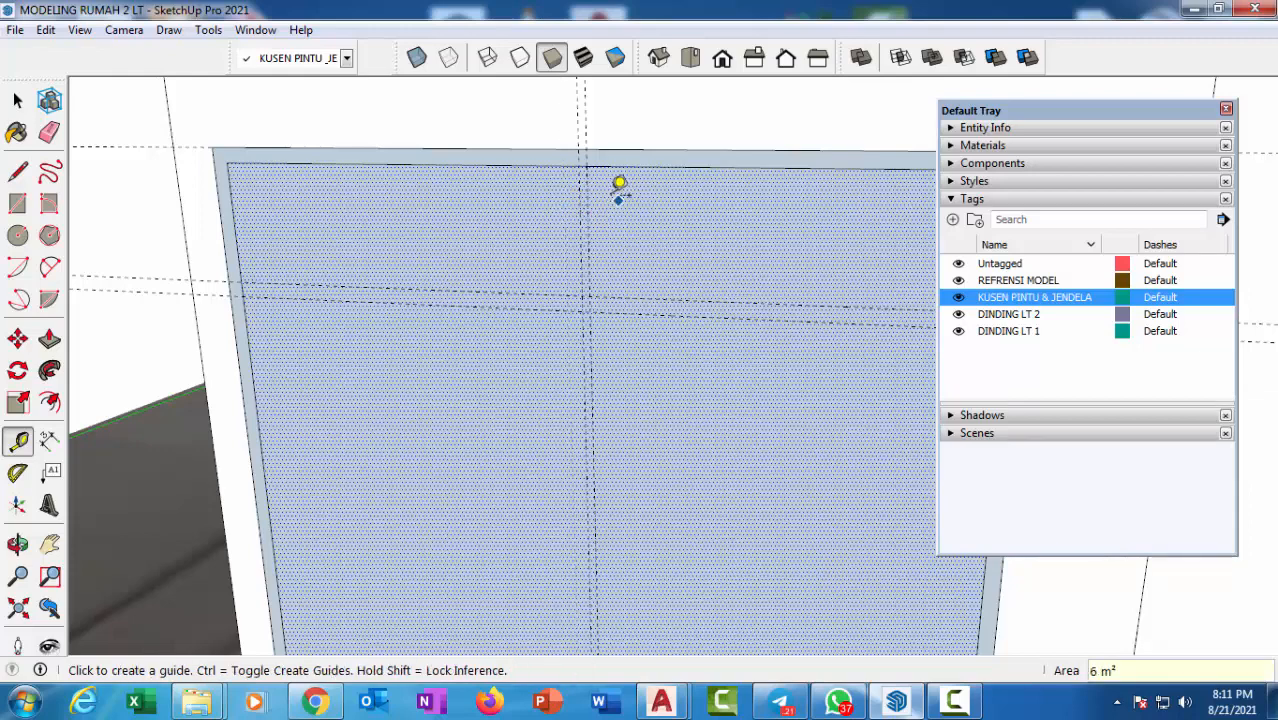
pyautogui.click(586, 188)
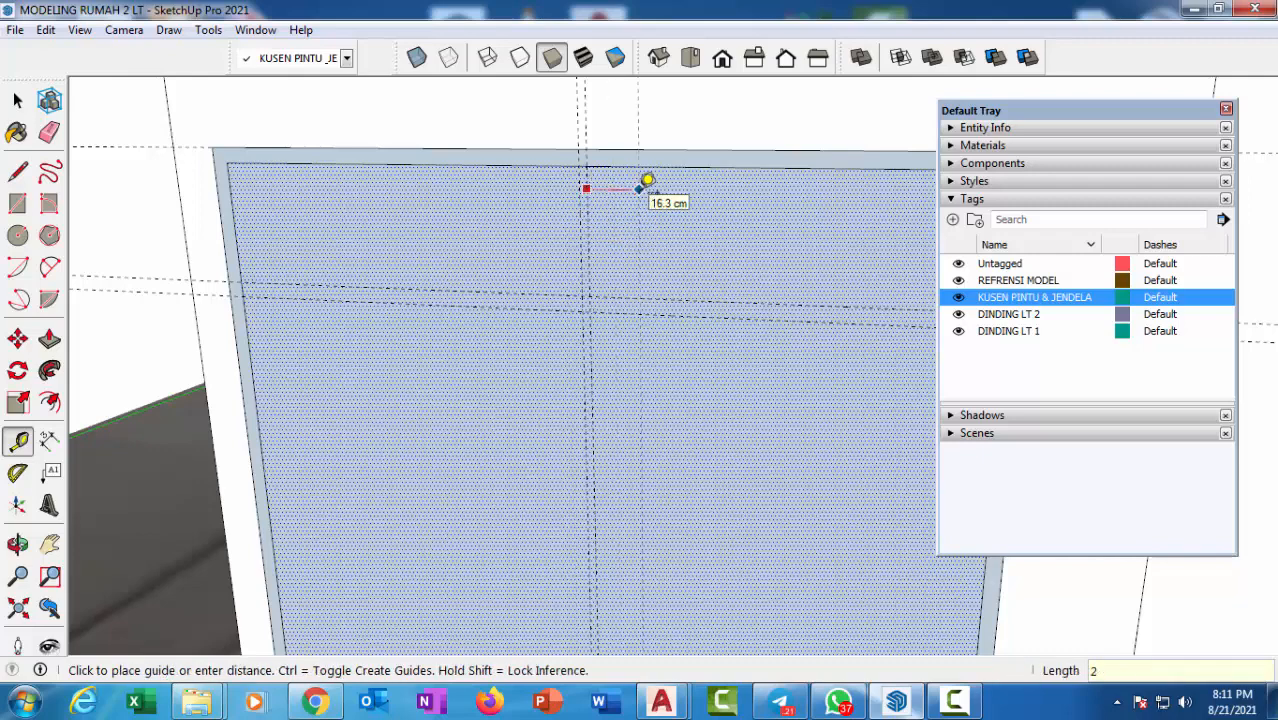
pyautogui.press('Return')
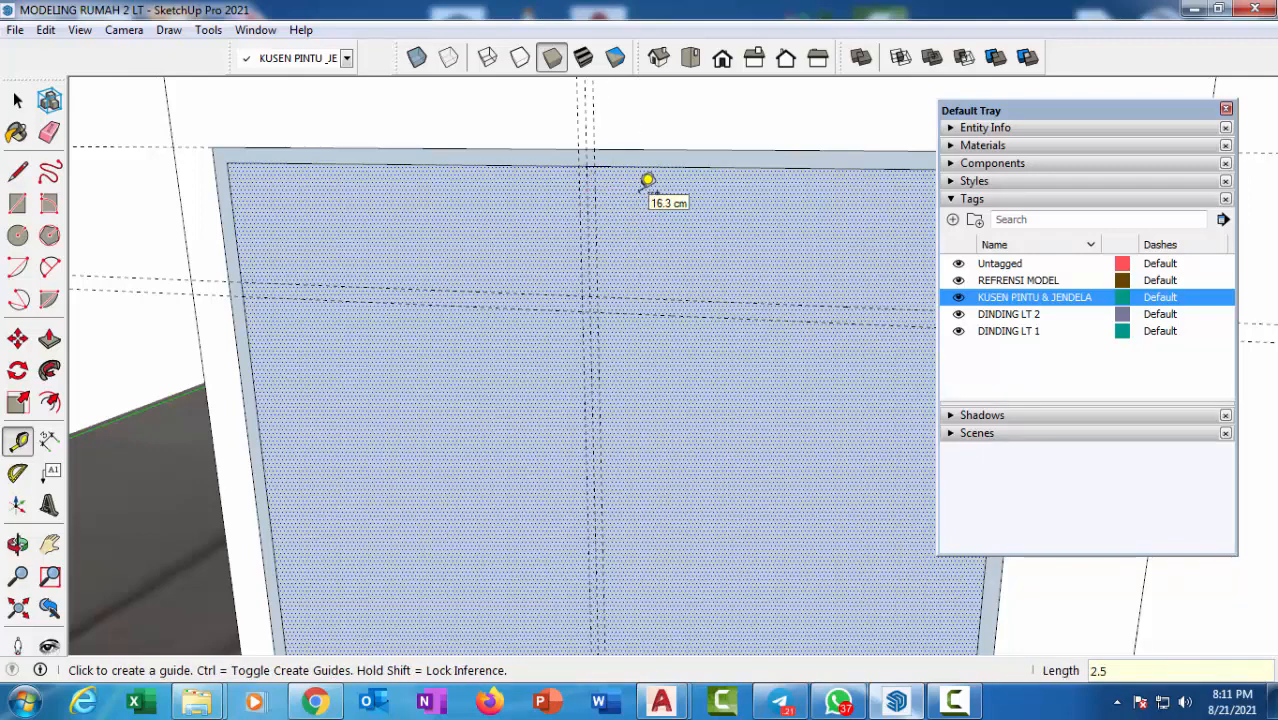
# Draw the transom as a rectangle between the two closely spaced horizontal guides, spanning the frame's inner width.
pyautogui.click(17, 204)
pyautogui.click(242, 285)
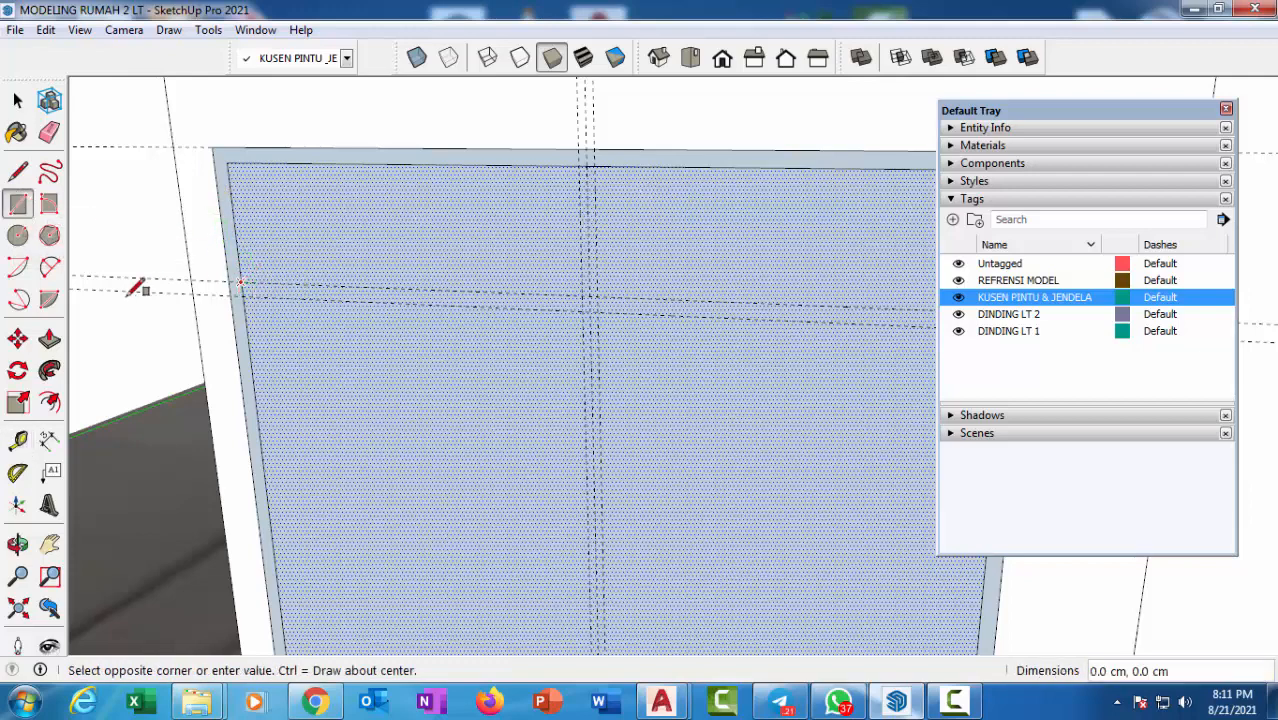
pyautogui.scroll(-3, 220, 292)
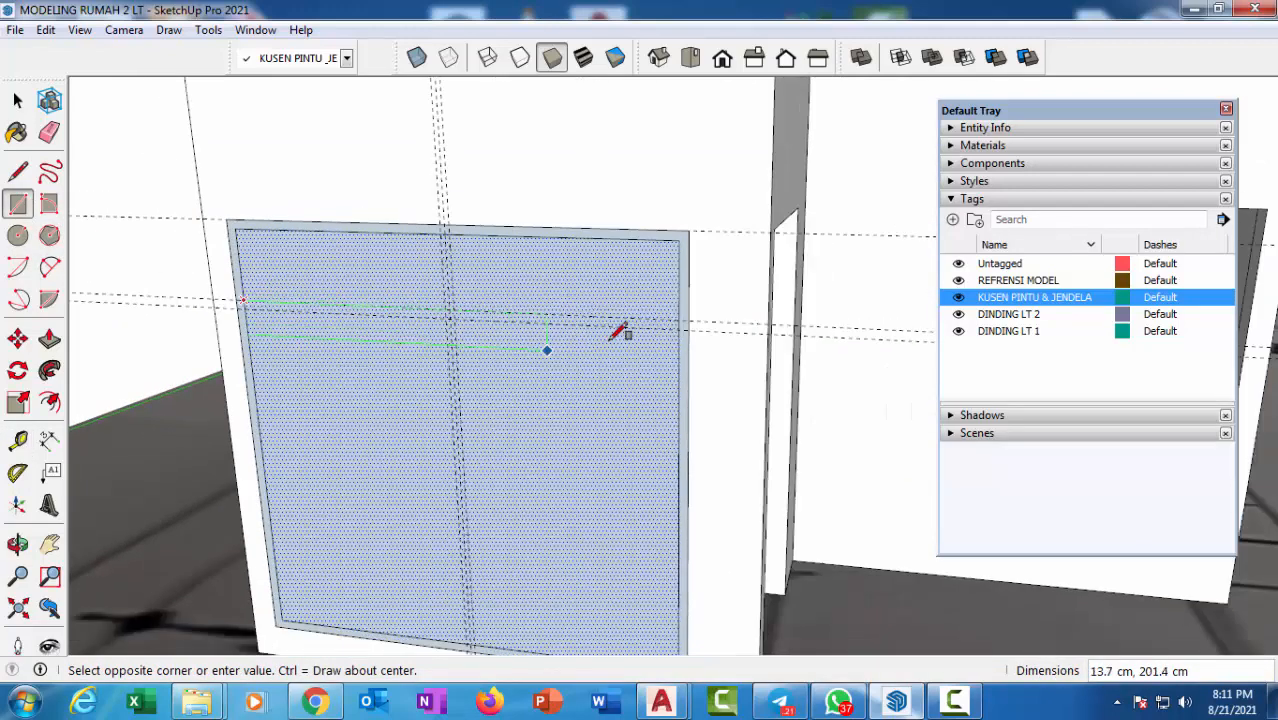
pyautogui.click(680, 325)
# Draw a 5 by 40 cm mullion rectangle between the outer vertical guides, from the frame's top inner edge to the transom.
pyautogui.scroll(5, 511, 316)
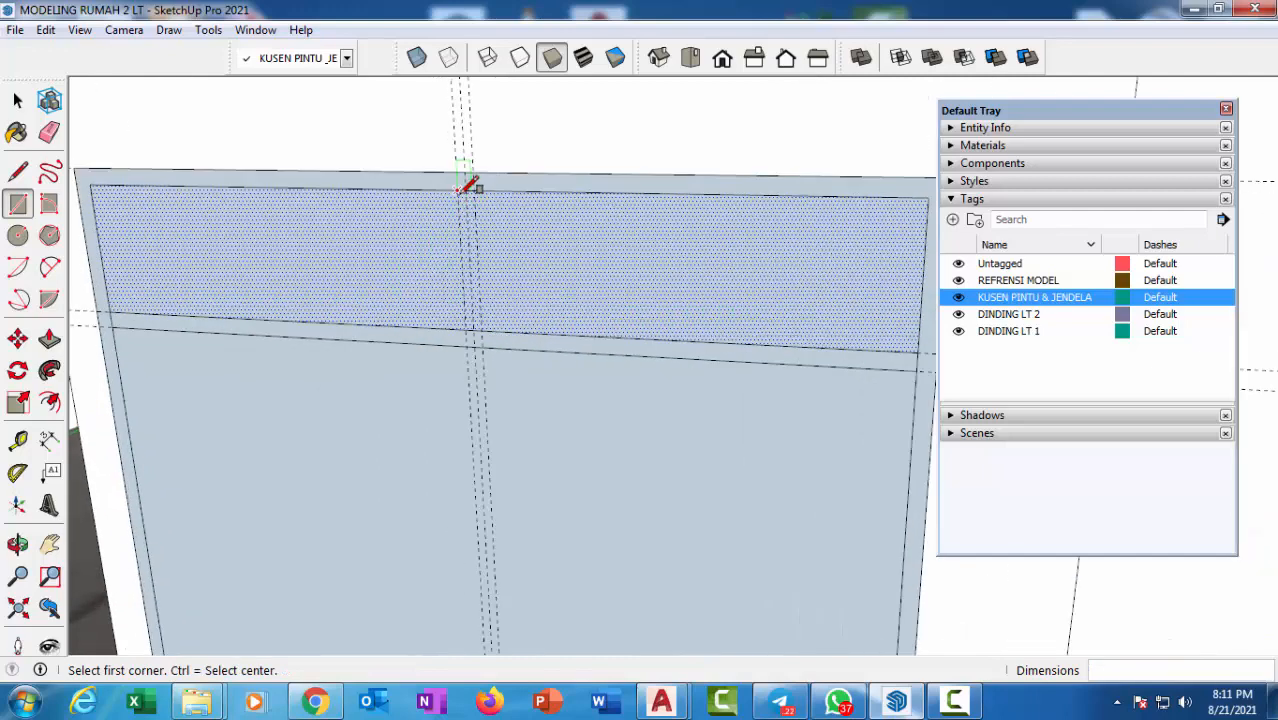
pyautogui.click(457, 190)
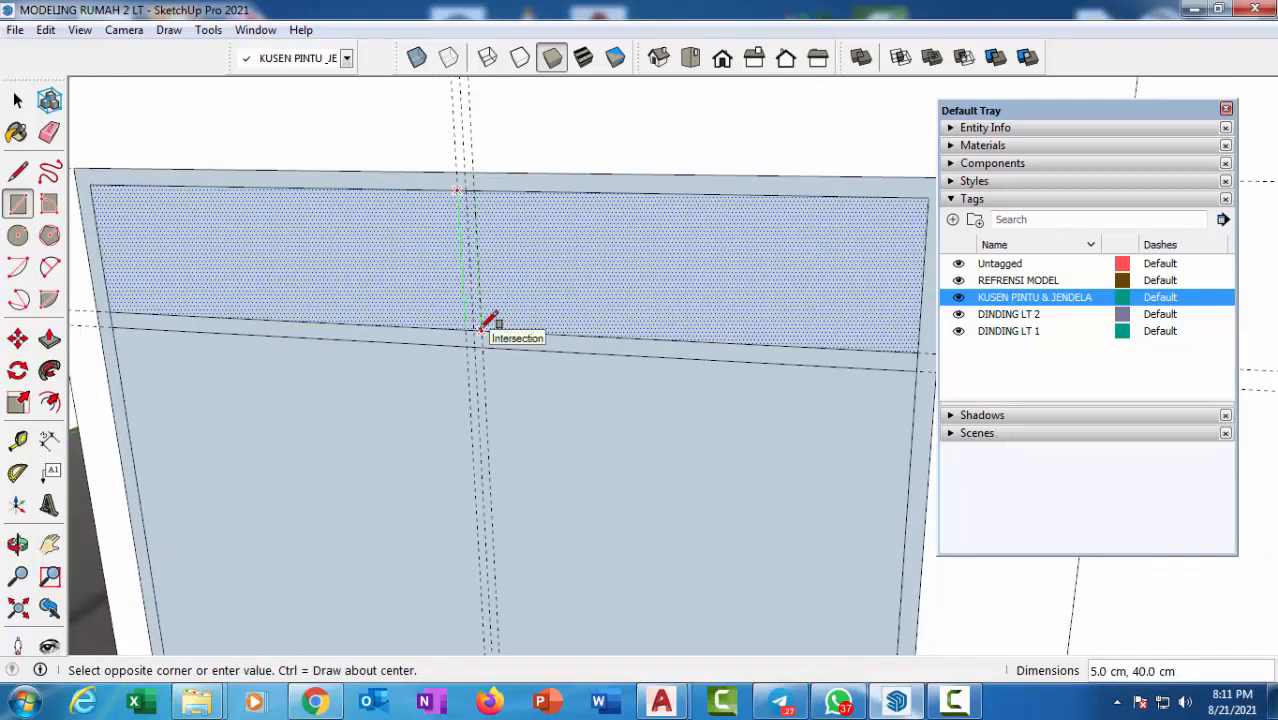
pyautogui.click(485, 328)
# Draw the lower mullion rectangle between the outer vertical guides, from the transom's underside to the frame's bottom inner edge.
pyautogui.scroll(-3, 328, 248)
pyautogui.scroll(-5, 222, 252)
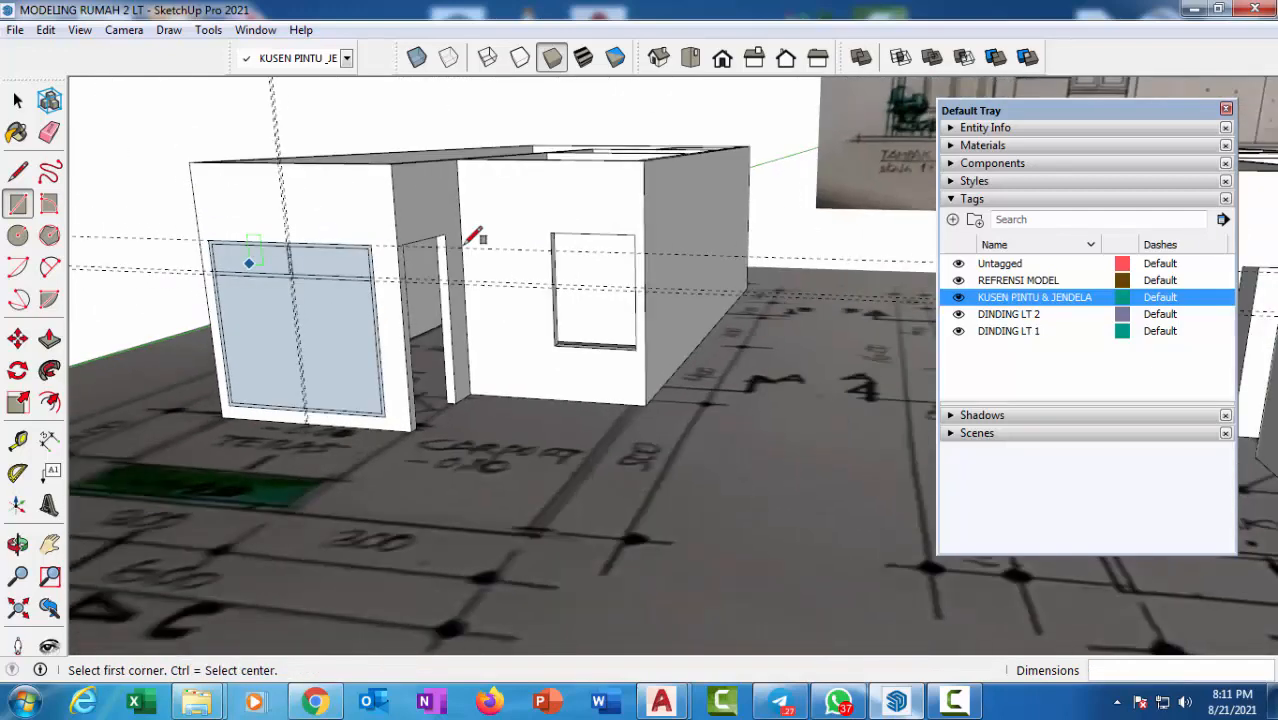
pyautogui.moveTo(470, 240); pyautogui.dragTo(703, 227, button='middle')
pyautogui.scroll(-2, 703, 227)
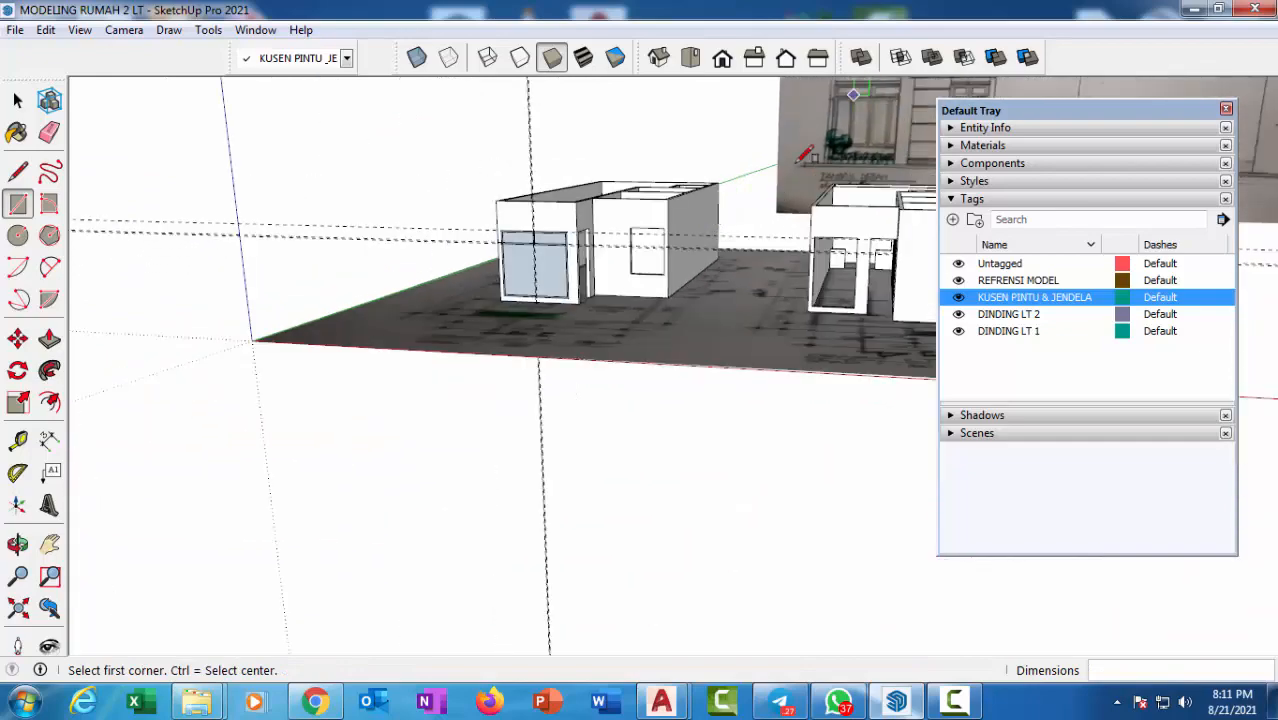
pyautogui.scroll(5, 530, 268)
pyautogui.scroll(6, 558, 210)
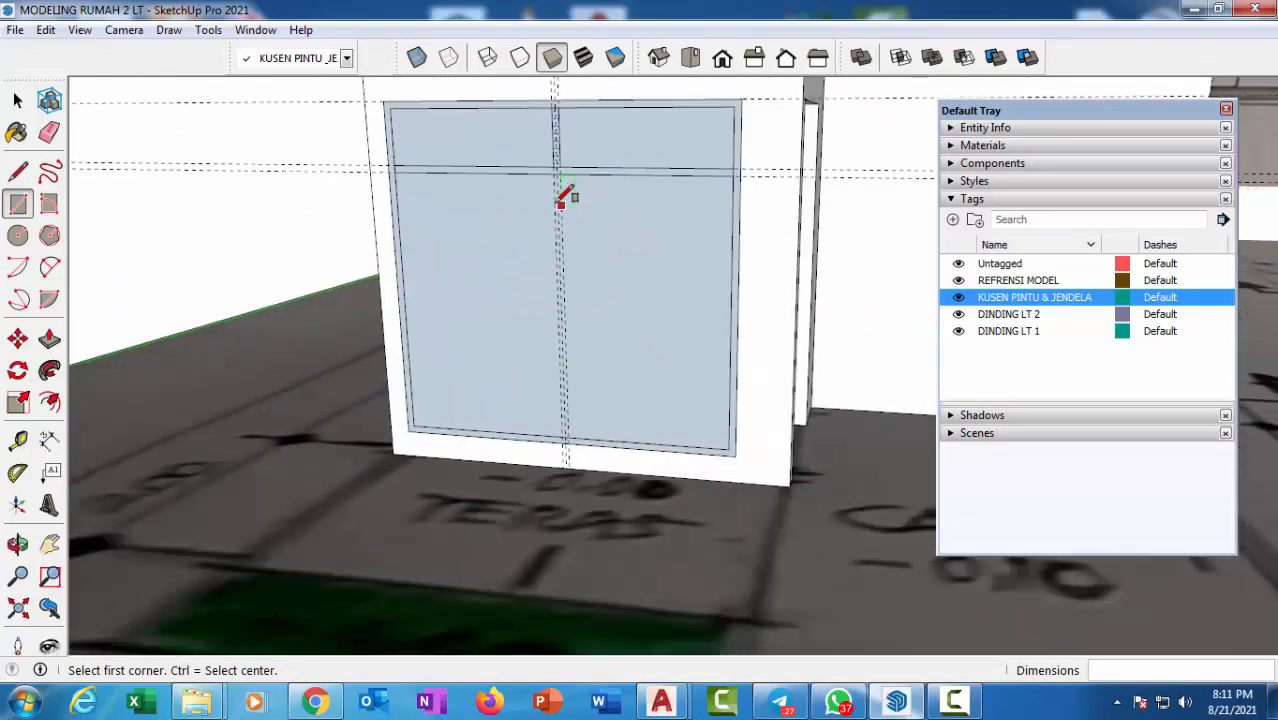
pyautogui.click(554, 153)
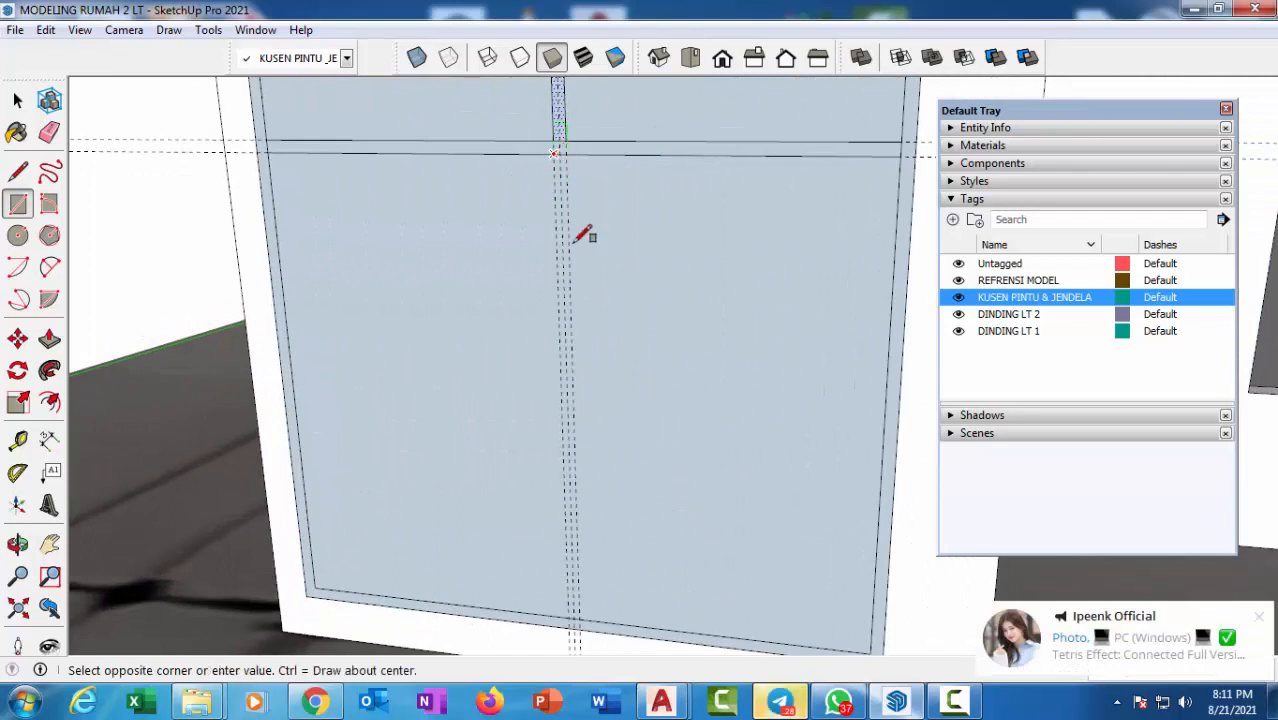
pyautogui.click(578, 617)
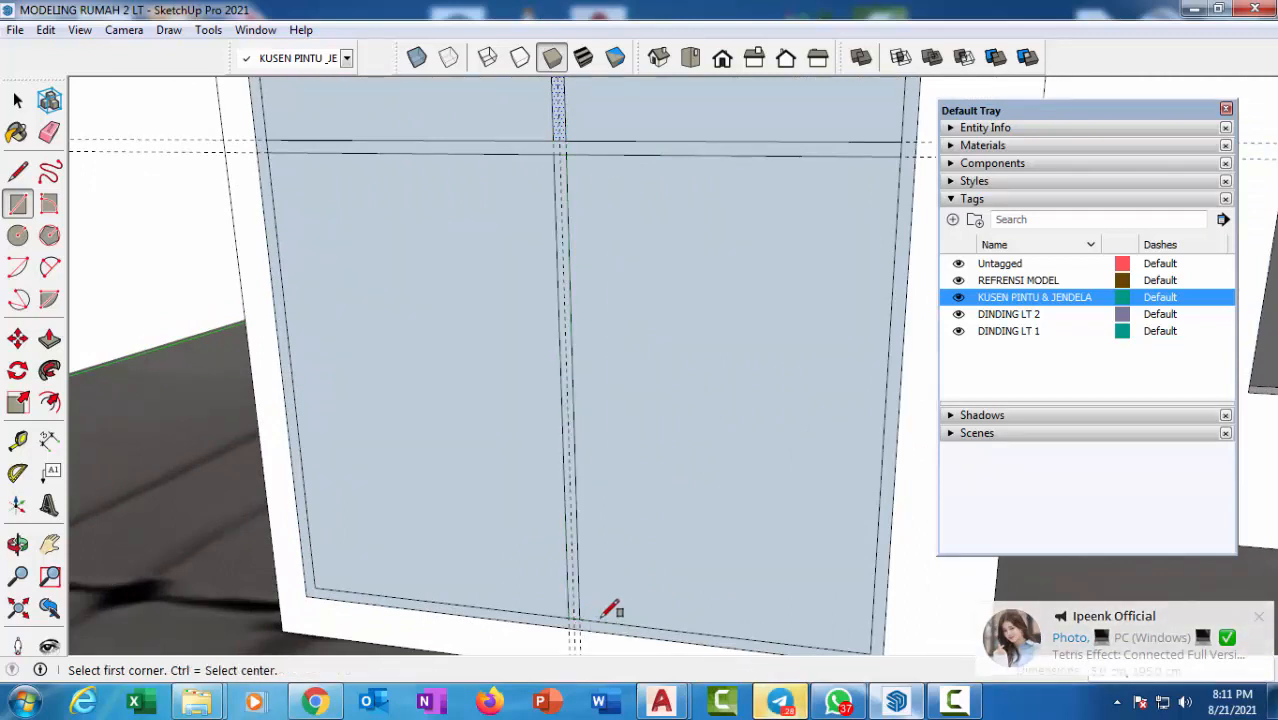
pyautogui.click(1259, 618)
# Erase the guides running along the mullion and the transom of the terrace window.
pyautogui.scroll(-3, 470, 379)
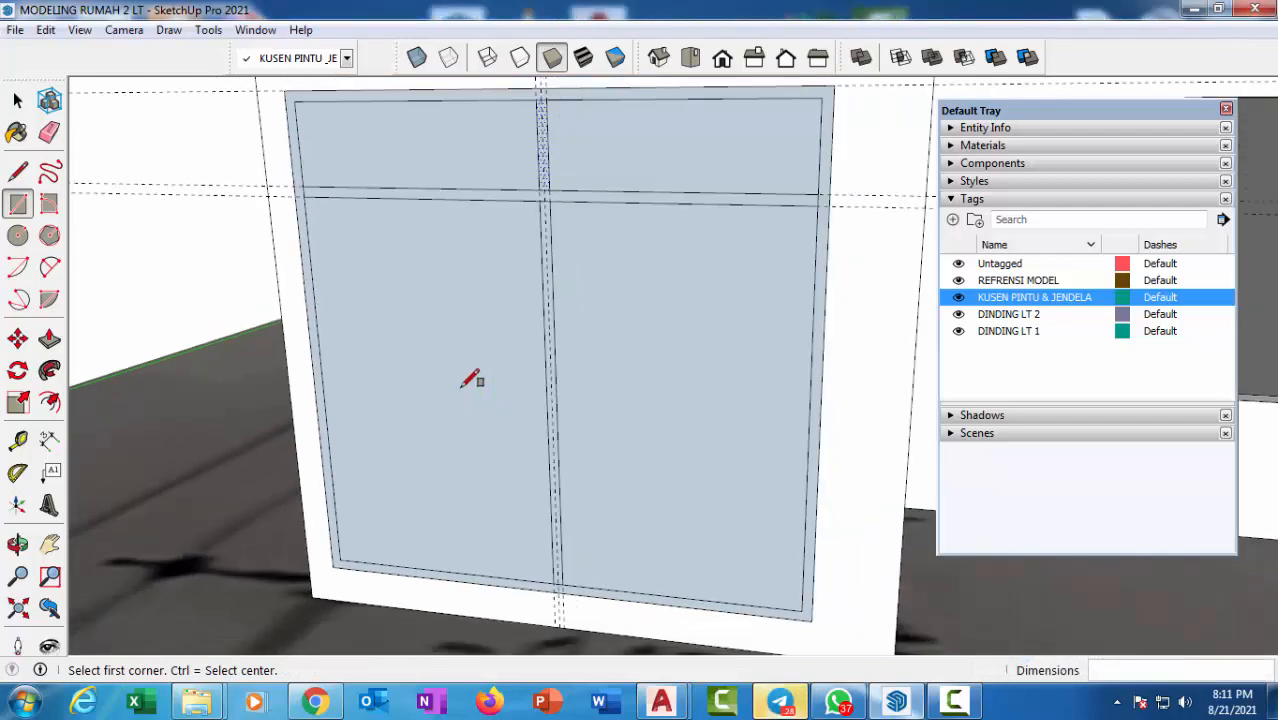
pyautogui.moveTo(432, 368); pyautogui.dragTo(380, 365, button='middle')
pyautogui.moveTo(396, 364); pyautogui.dragTo(519, 220, button='middle')
pyautogui.scroll(3, 499, 268)
pyautogui.scroll(-3, 451, 280)
pyautogui.press('r')
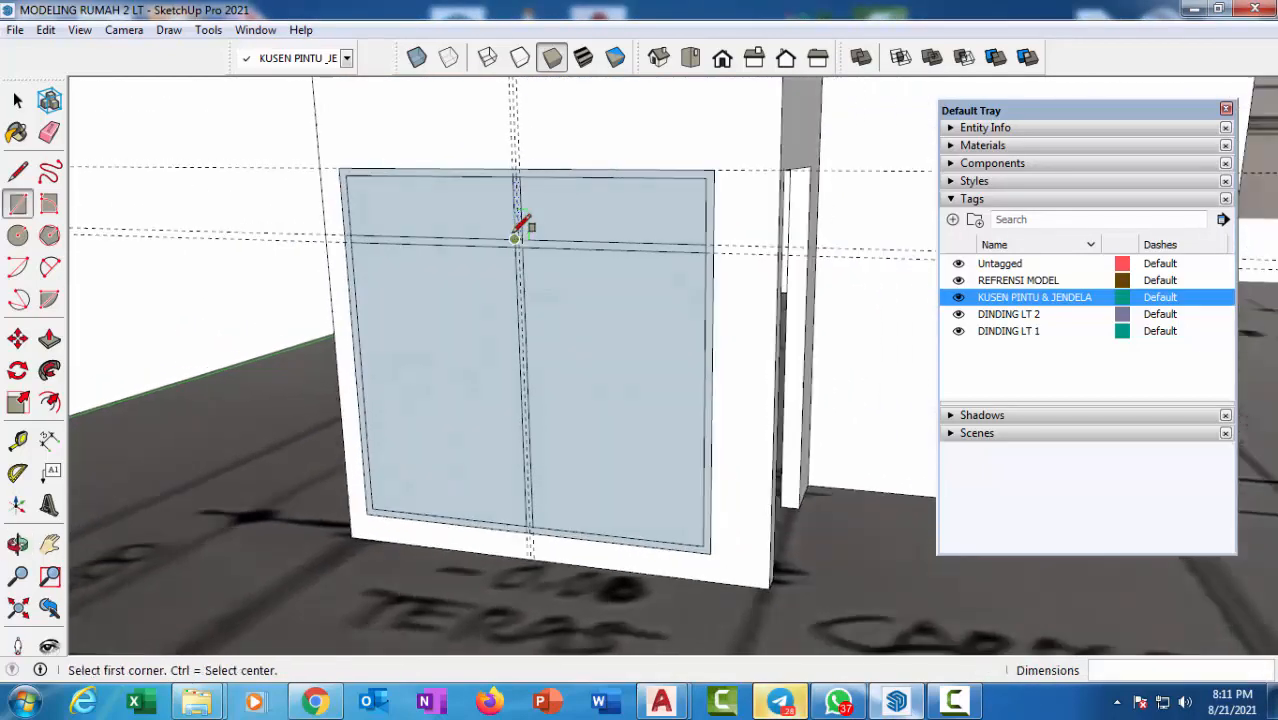
pyautogui.scroll(5, 519, 220)
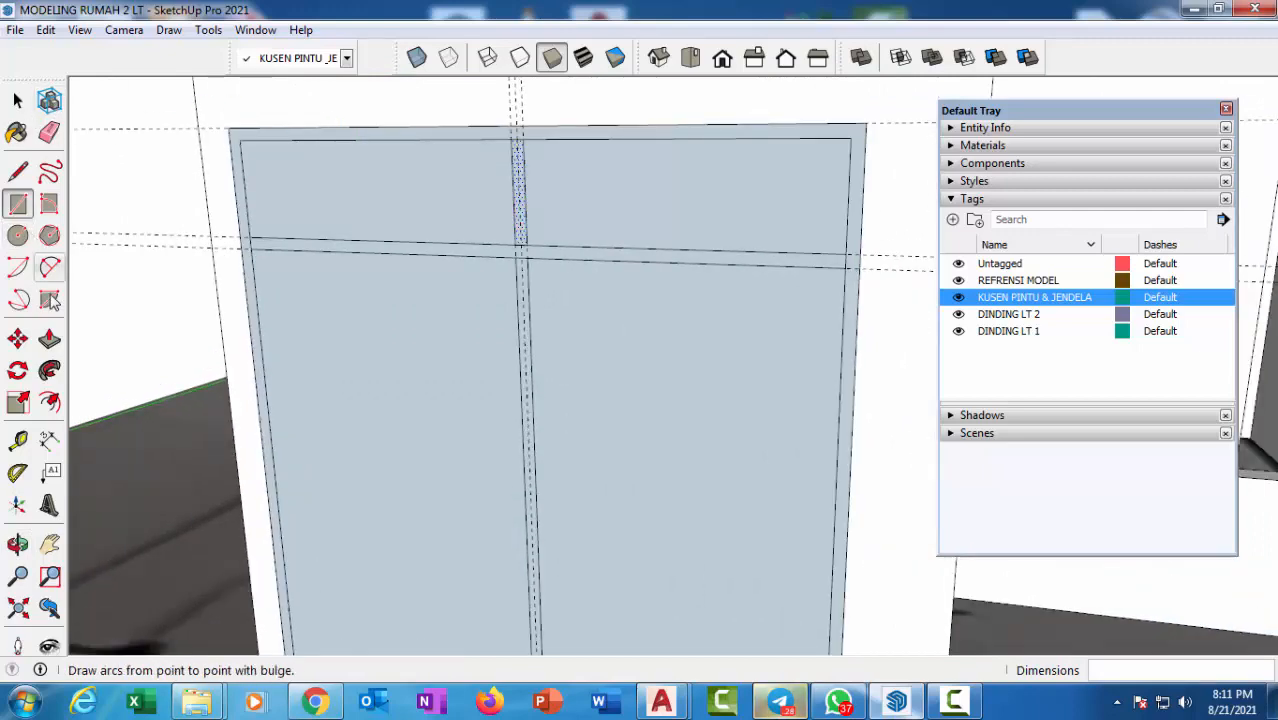
pyautogui.click(49, 132)
pyautogui.scroll(2, 562, 124)
pyautogui.scroll(2, 540, 127)
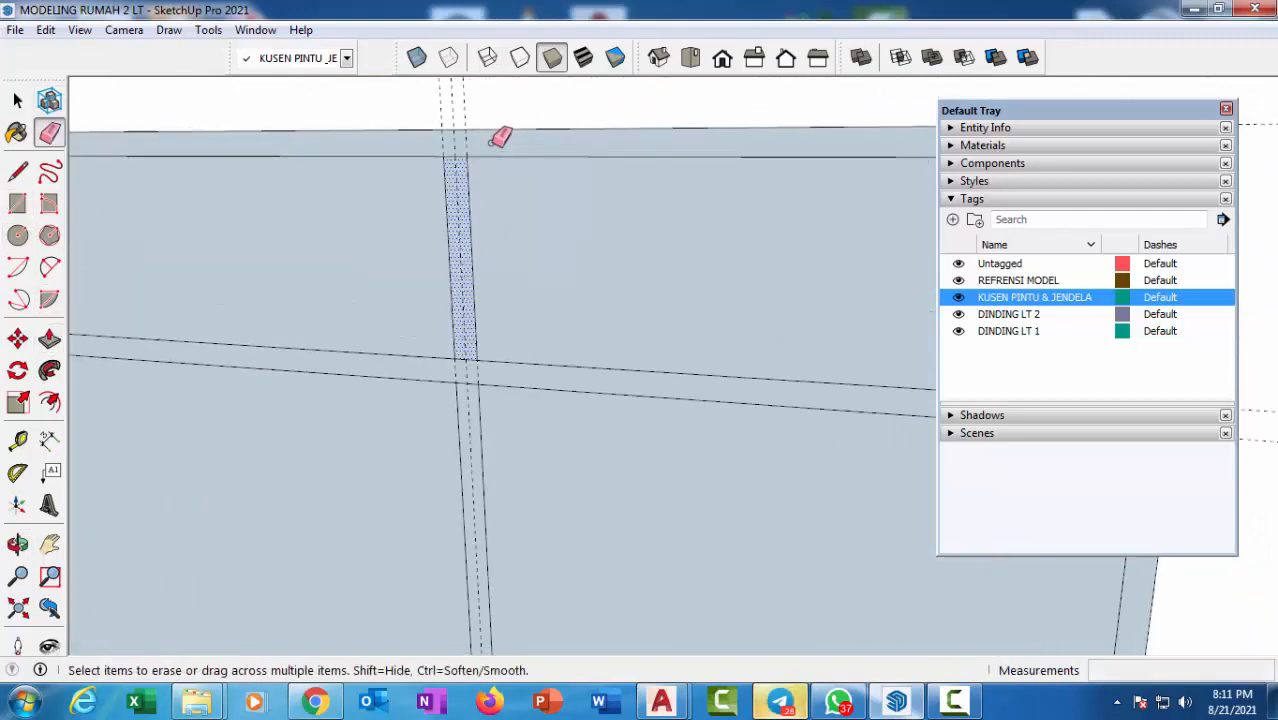
pyautogui.scroll(2, 450, 125)
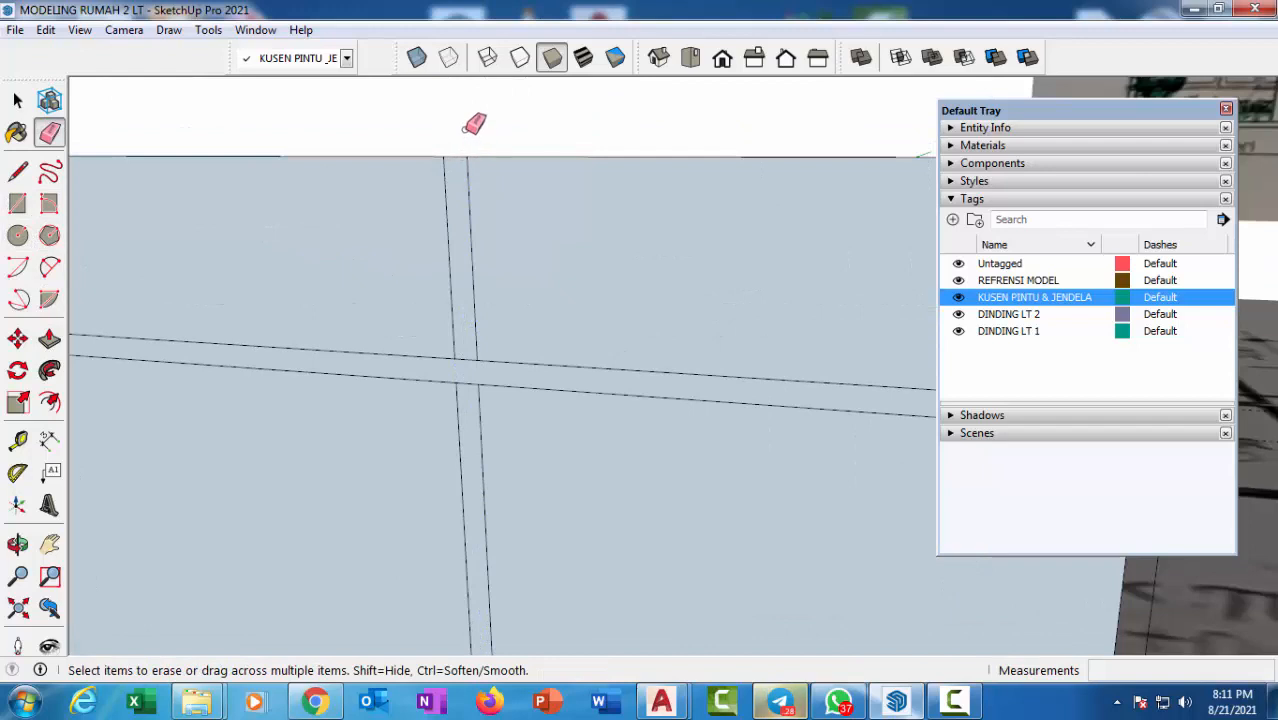
# Erase the short edges separating the mullion from the top frame border and from both sides of the transom.
pyautogui.scroll(3, 472, 123)
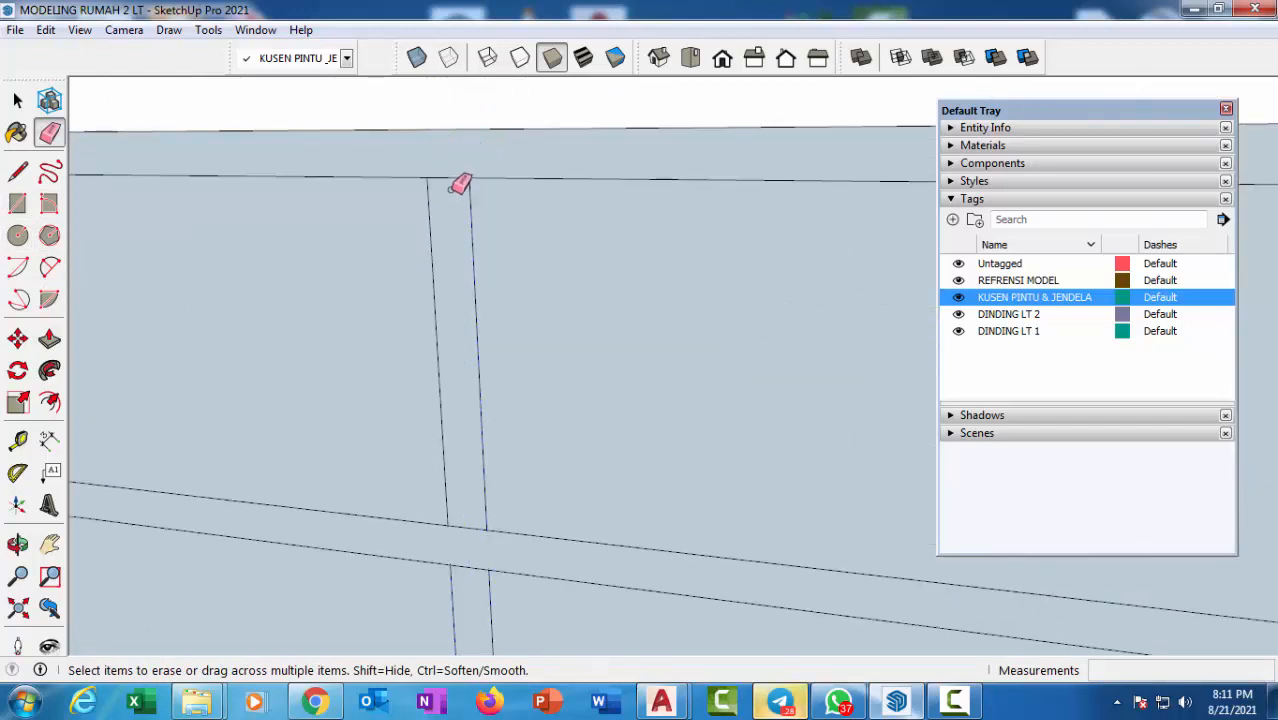
pyautogui.scroll(-1, 498, 240)
pyautogui.scroll(2, 514, 467)
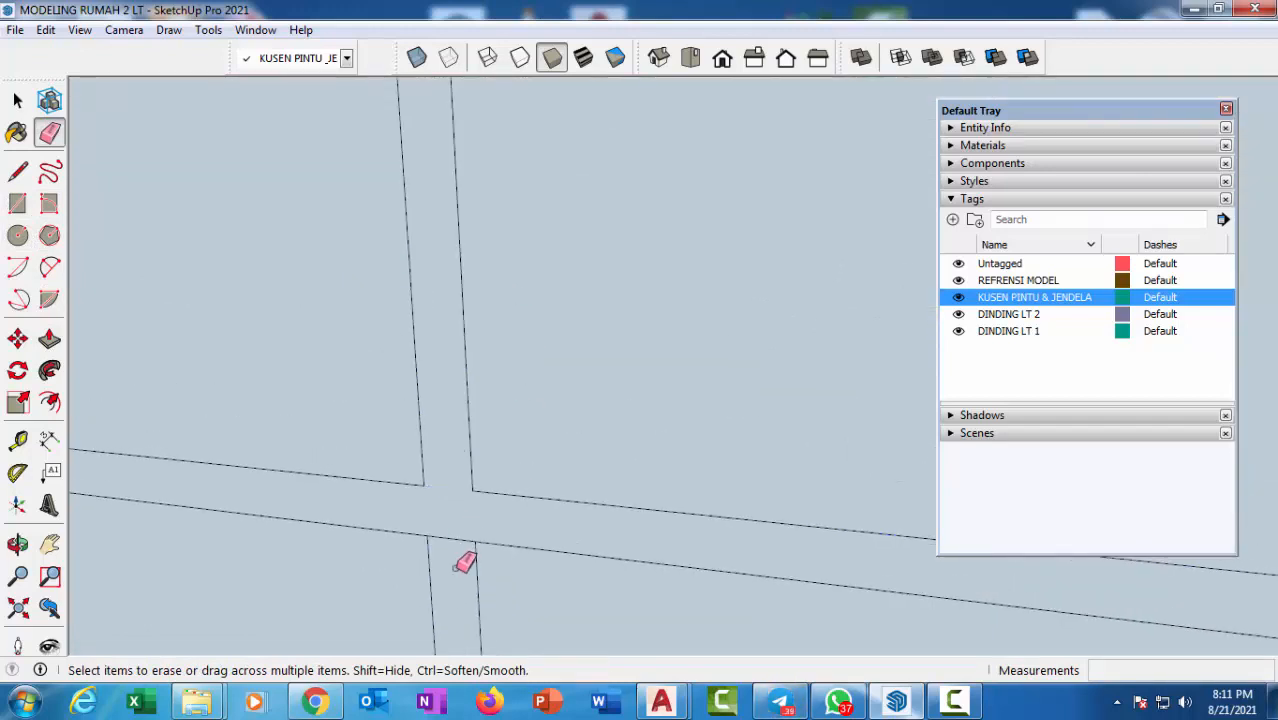
pyautogui.scroll(-3, 458, 470)
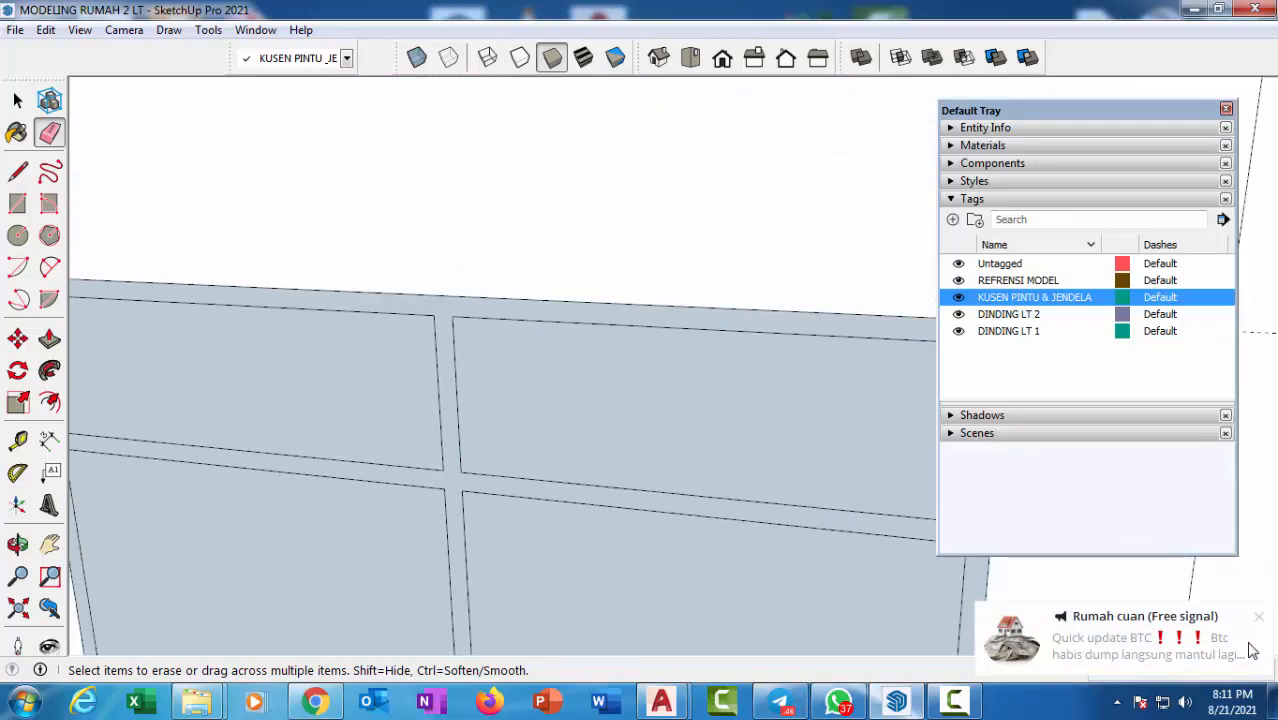
pyautogui.click(1259, 617)
# Erase the short edges separating both ends of the transom from the side borders of the terrace window frame.
pyautogui.scroll(-2, 417, 371)
pyautogui.scroll(4, 688, 458)
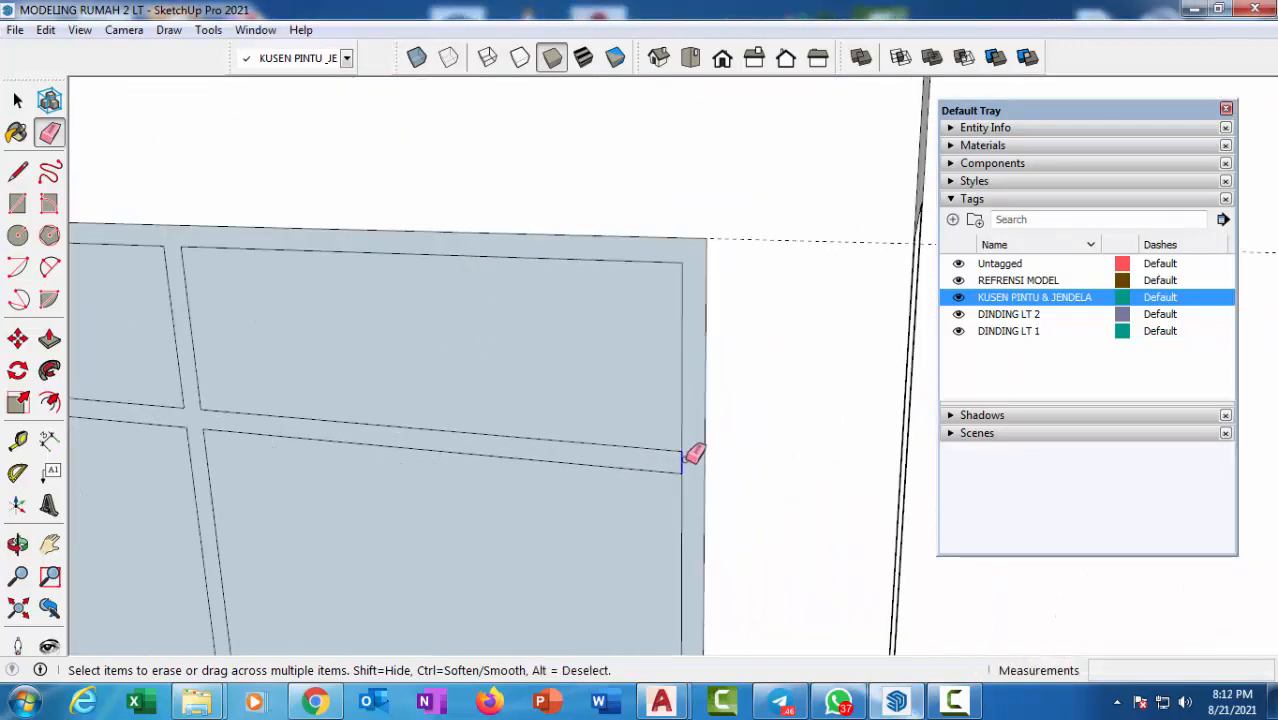
pyautogui.scroll(-4, 694, 455)
pyautogui.moveTo(322, 379); pyautogui.dragTo(456, 337, button='middle')
pyautogui.scroll(3, 284, 360)
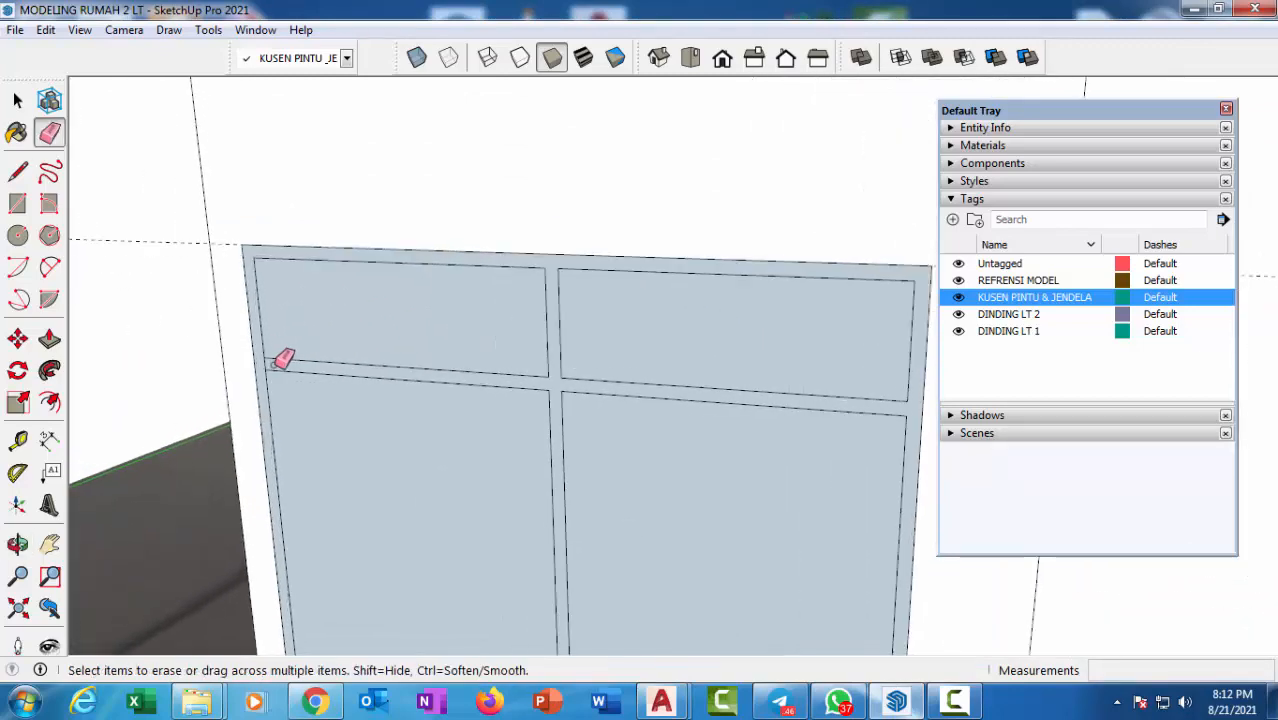
pyautogui.scroll(2, 280, 359)
pyautogui.scroll(-2, 322, 316)
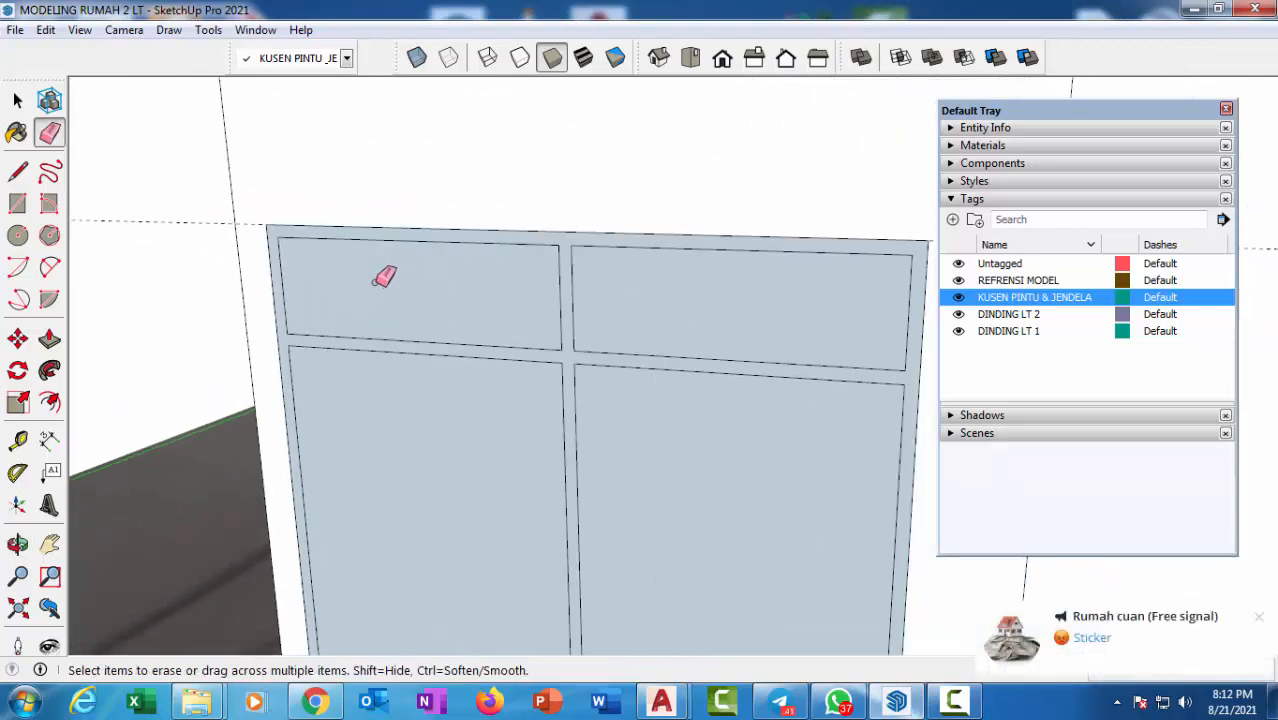
pyautogui.press('space')
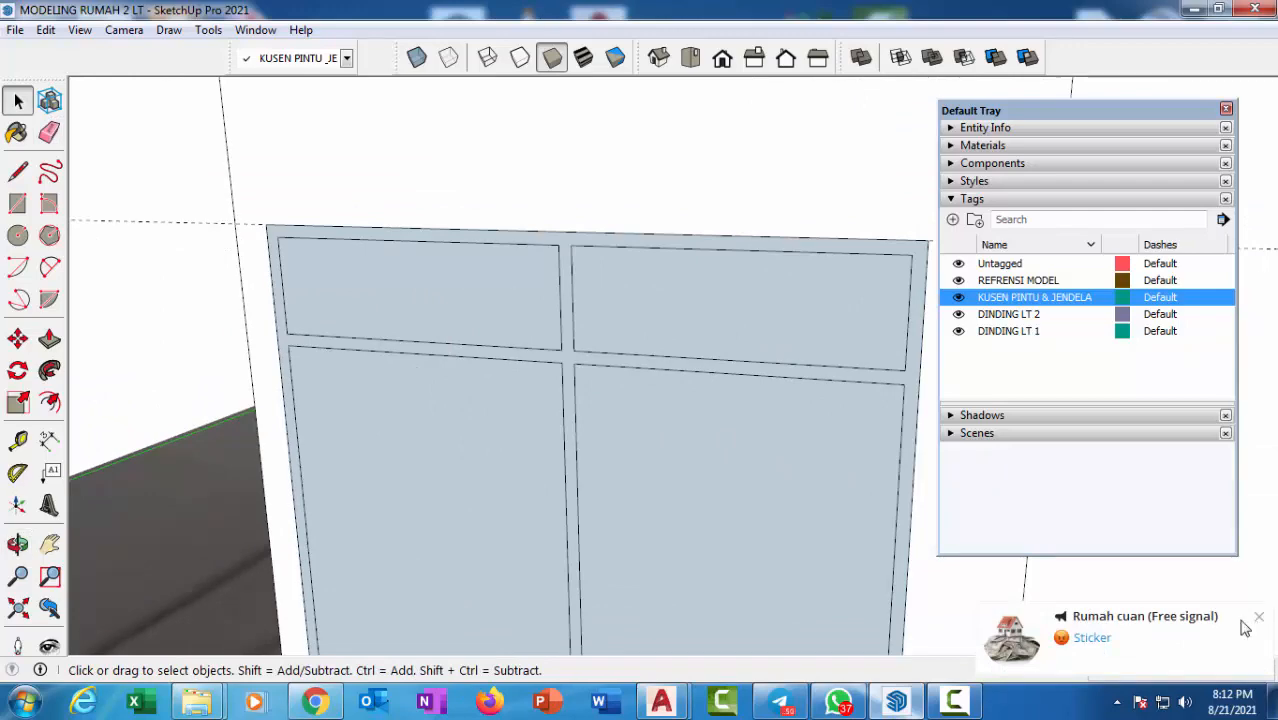
# Switch to Telegram, disable notifications for the Rumah cuan (Free signal) channel, and close its window.
pyautogui.click(1208, 627)
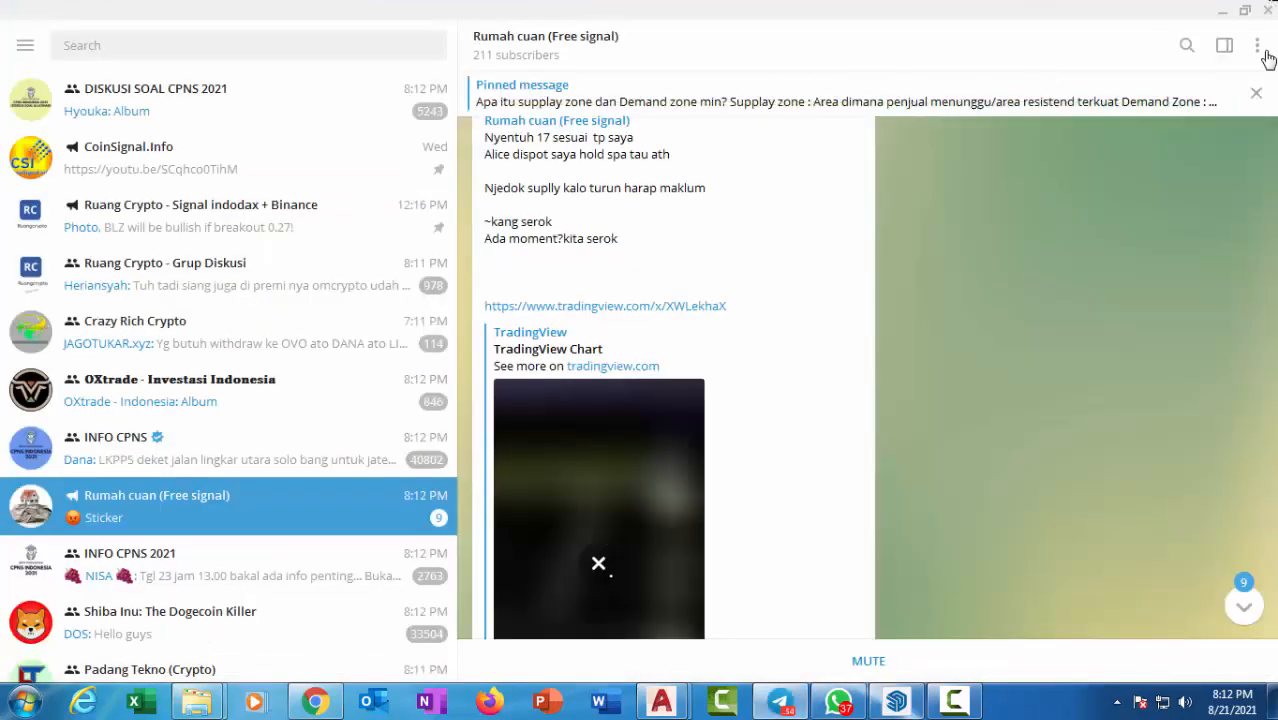
pyautogui.click(1257, 50)
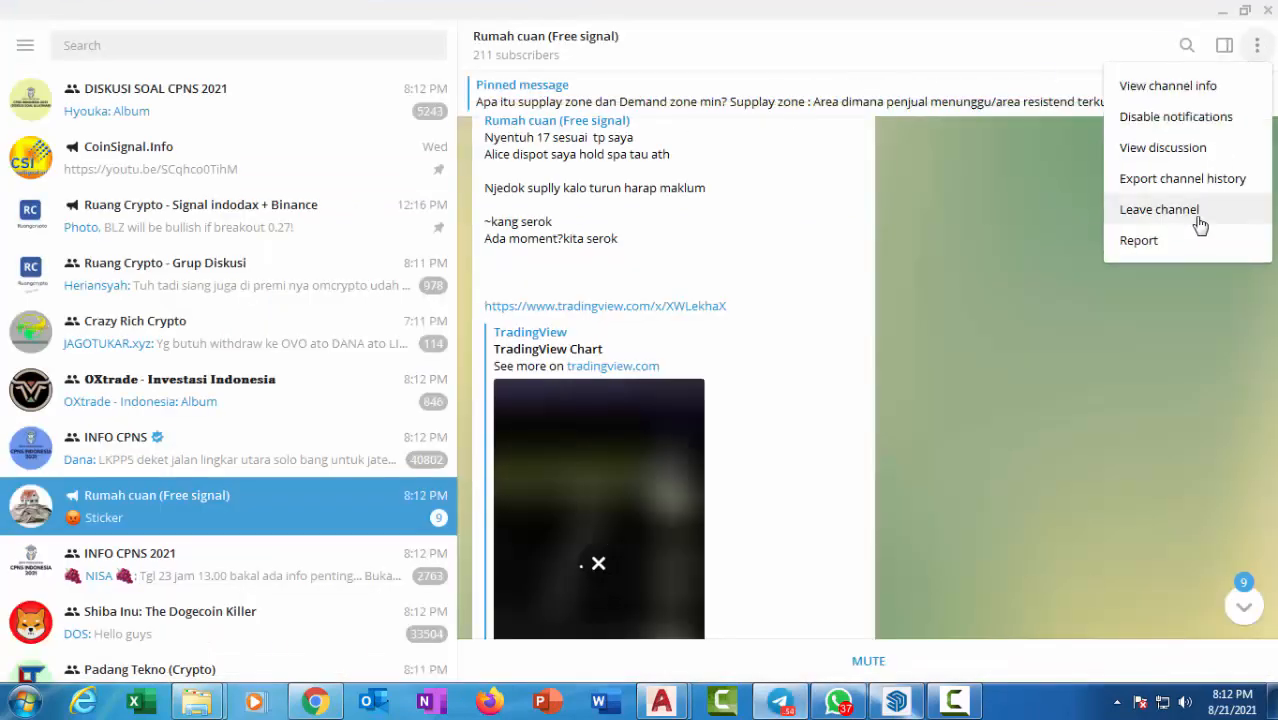
pyautogui.click(1168, 119)
pyautogui.click(758, 534)
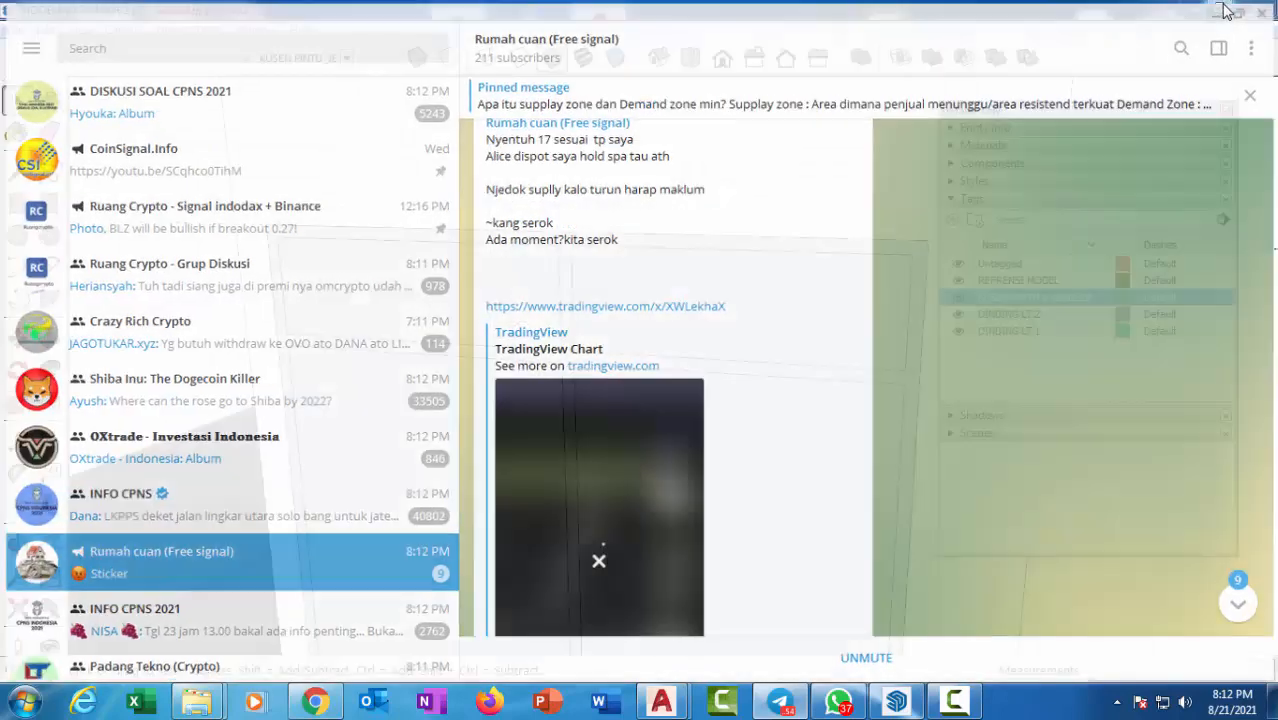
pyautogui.click(1266, 9)
# Delete the four pane faces between the terrace window's border, transom and mullion, leaving only the frame face.
pyautogui.moveTo(813, 251)
pyautogui.mouseDown(button='middle')
pyautogui.moveTo(650, 265)
pyautogui.moveTo(630, 288)
pyautogui.mouseUp(button='middle')
pyautogui.scroll(-5, 630, 288)
pyautogui.moveTo(633, 400); pyautogui.dragTo(665, 442, button='middle')
pyautogui.scroll(5, 532, 277)
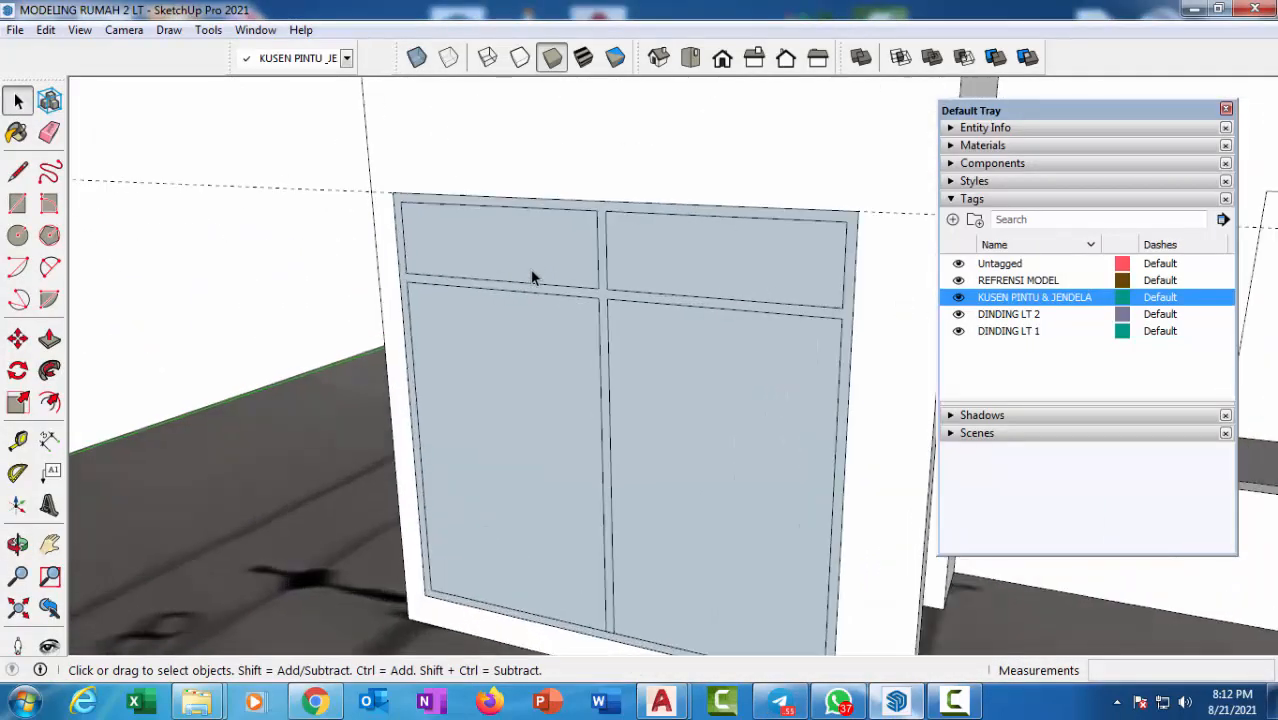
pyautogui.press('Delete')
pyautogui.click(650, 250)
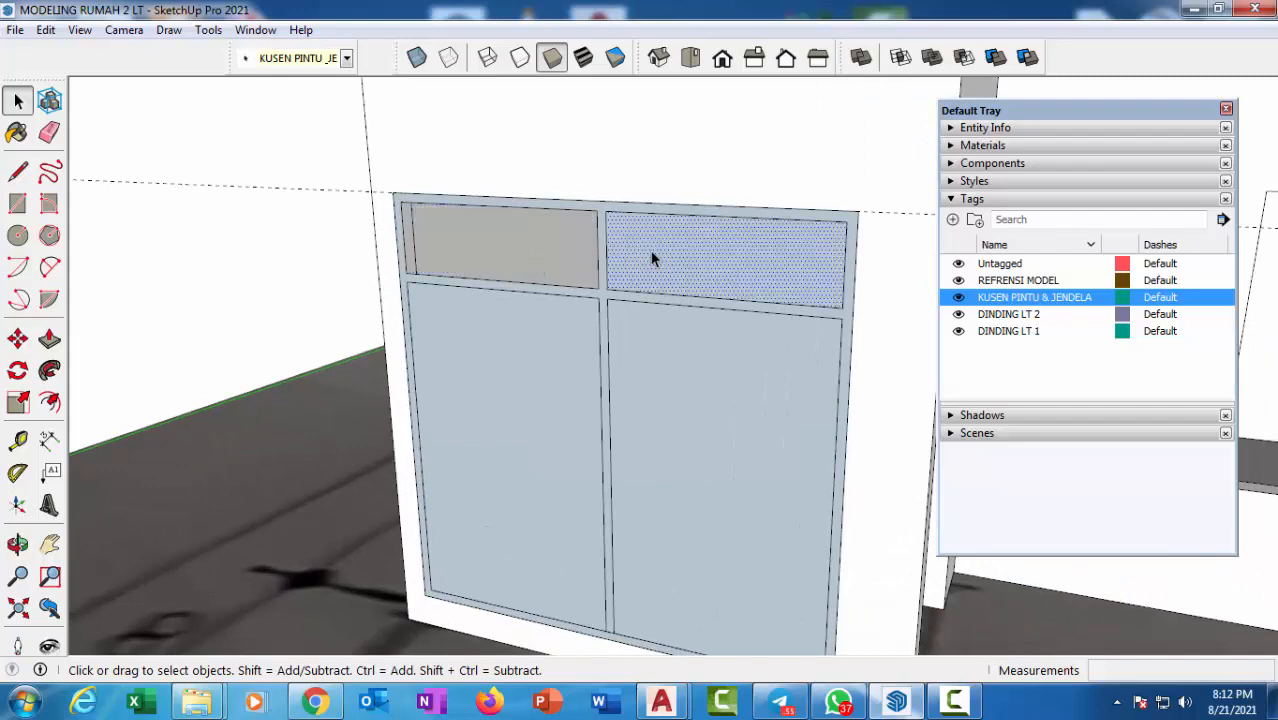
pyautogui.press('Delete')
pyautogui.click(674, 395)
pyautogui.press('Delete')
pyautogui.press('Delete')
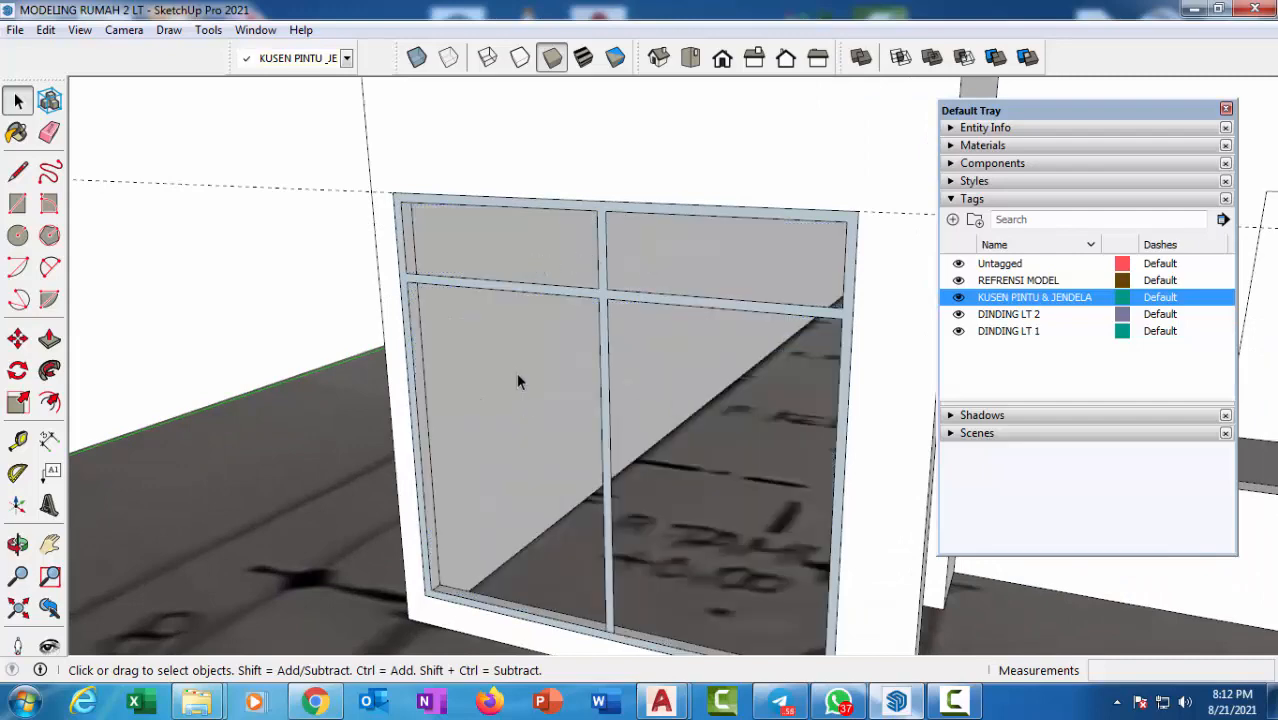
# Extrude the terrace window's frame face 15 cm with Push/Pull.
pyautogui.moveTo(516, 372); pyautogui.dragTo(476, 512, button='middle')
pyautogui.scroll(3, 476, 512)
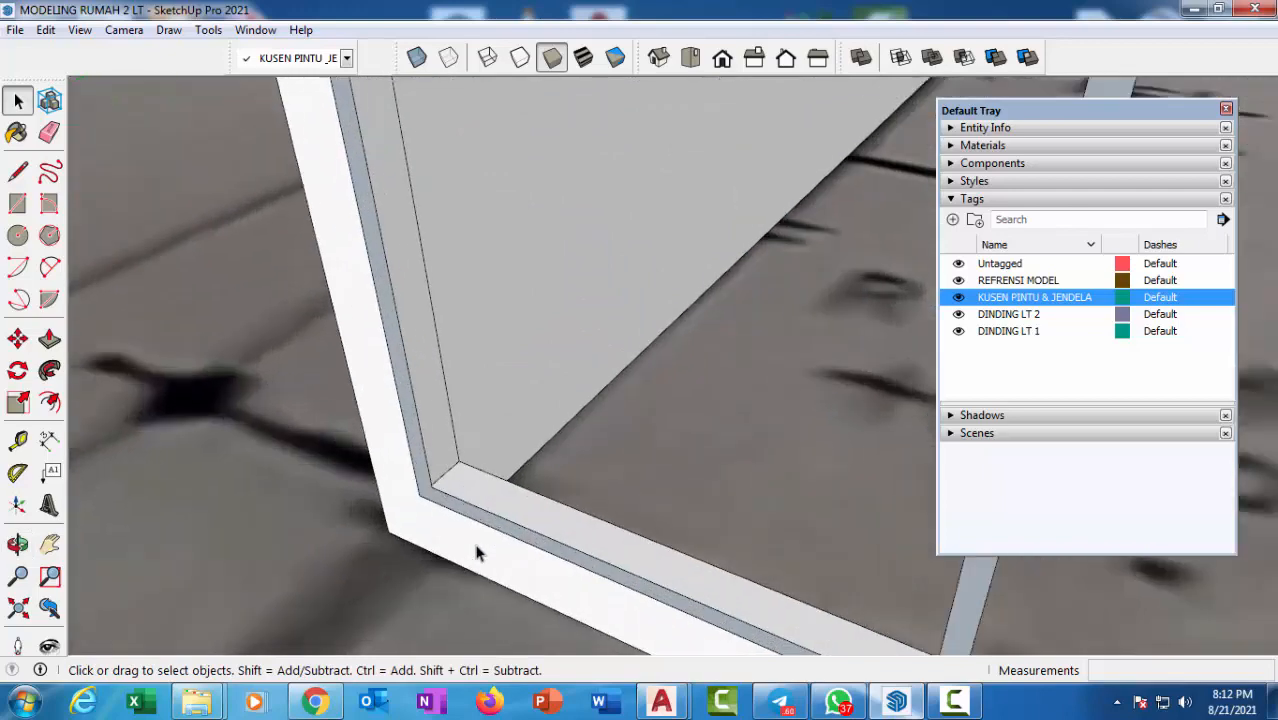
pyautogui.press('p')
pyautogui.scroll(3, 490, 530)
pyautogui.click(528, 515)
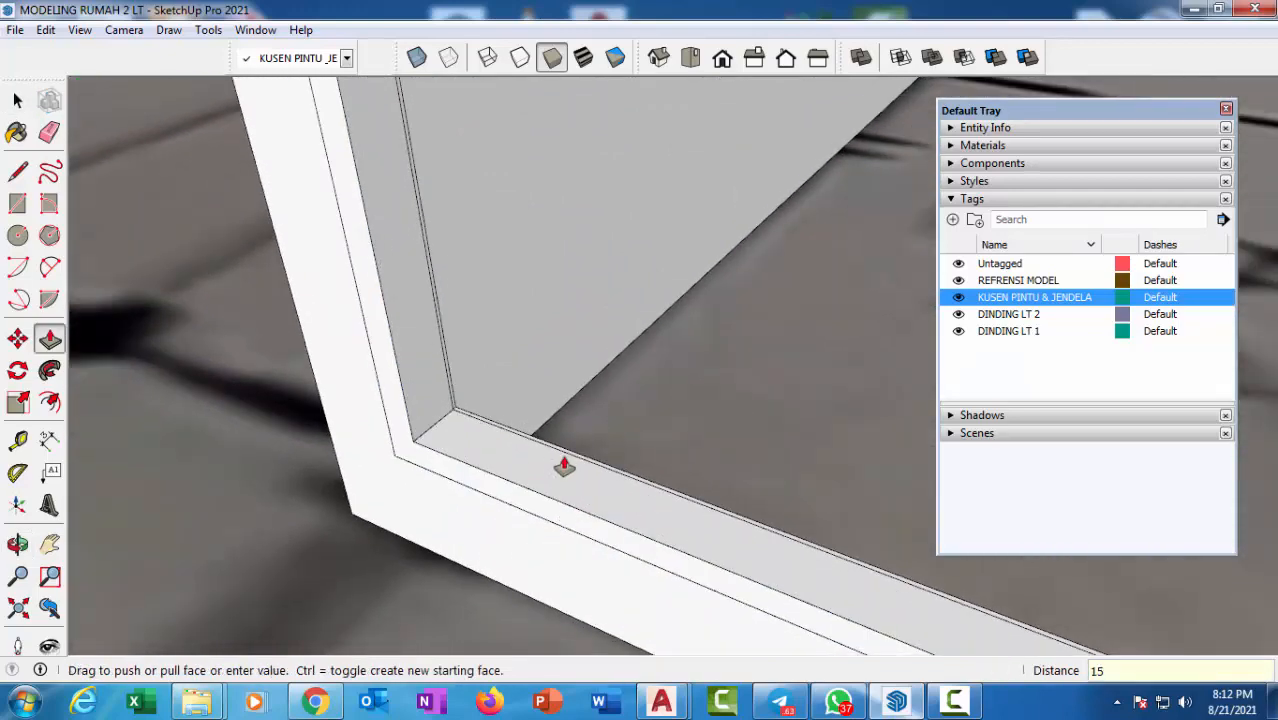
pyautogui.press('Return')
# Compare the terrace window frame with the ground-floor window in the front elevation reference drawing.
pyautogui.scroll(-10, 500, 470)
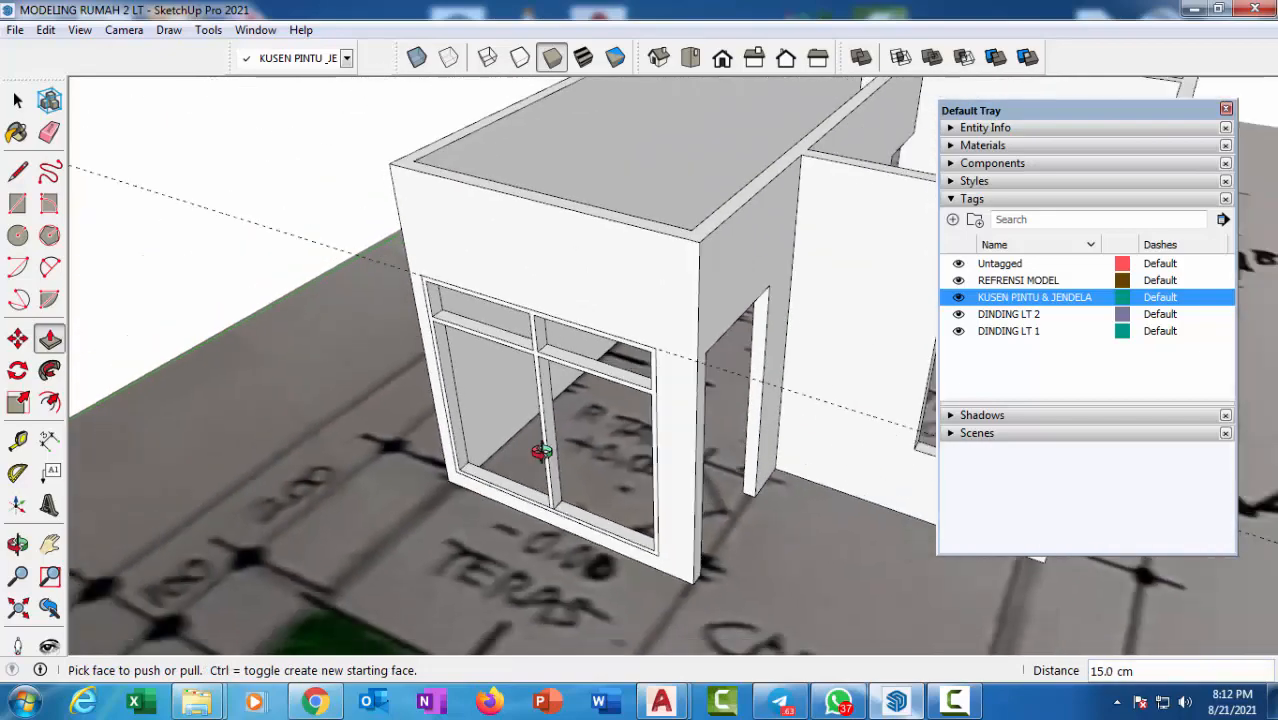
pyautogui.moveTo(541, 452)
pyautogui.mouseDown(button='middle')
pyautogui.moveTo(662, 294)
pyautogui.moveTo(776, 294)
pyautogui.moveTo(725, 297)
pyautogui.moveTo(710, 347)
pyautogui.moveTo(708, 288)
pyautogui.moveTo(756, 194)
pyautogui.mouseUp(button='middle')
pyautogui.scroll(5, 739, 160)
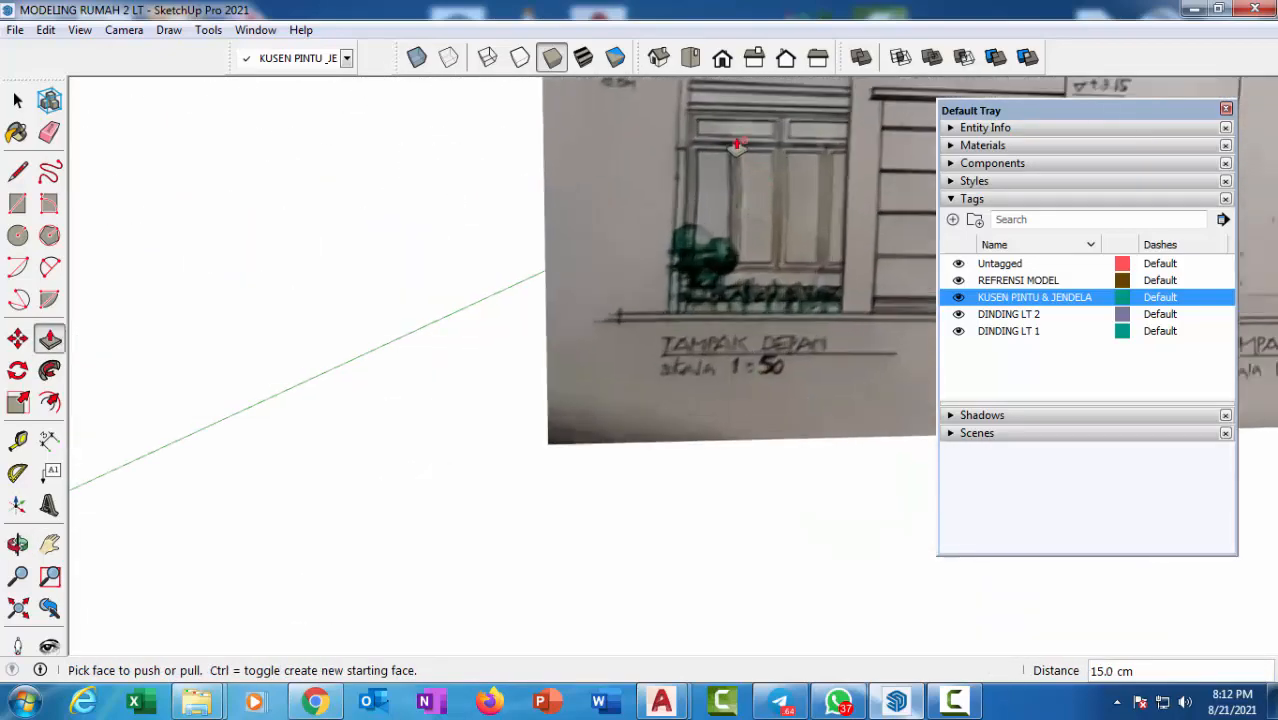
pyautogui.scroll(3, 780, 180)
pyautogui.scroll(-4, 807, 151)
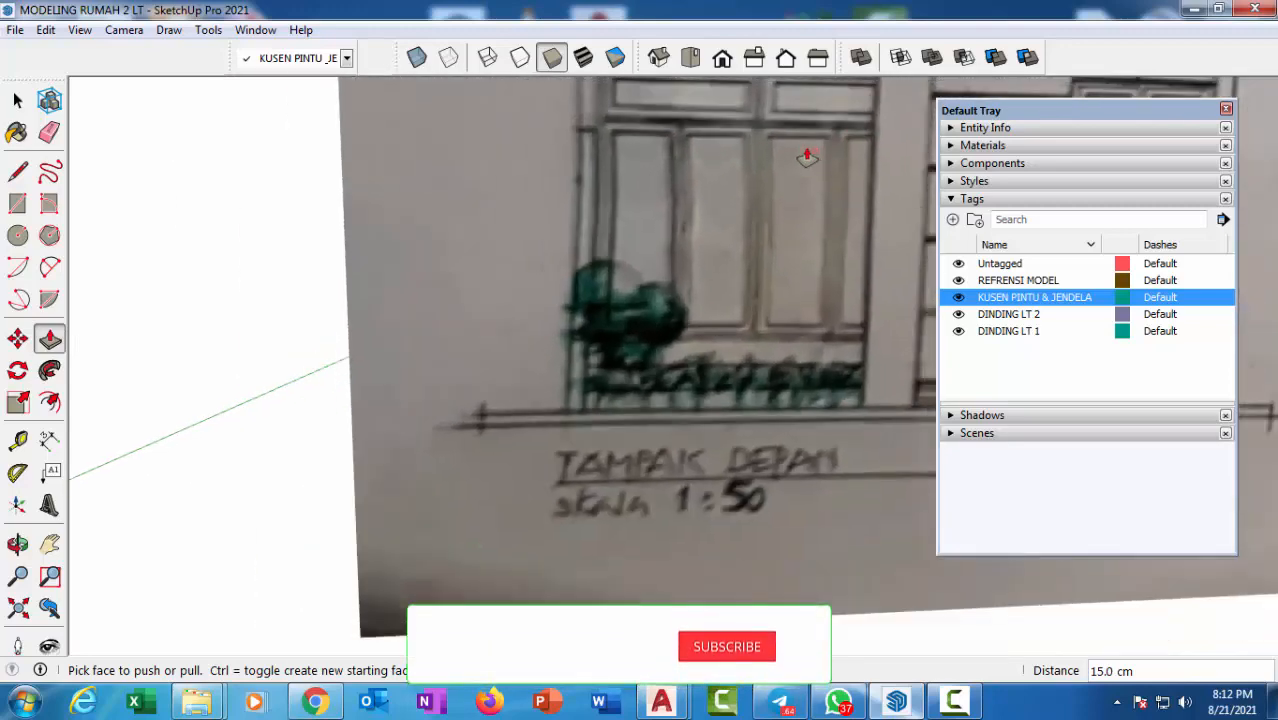
pyautogui.moveTo(792, 172)
pyautogui.mouseDown(button='middle')
pyautogui.moveTo(591, 237)
pyautogui.moveTo(573, 285)
pyautogui.moveTo(585, 337)
pyautogui.mouseUp(button='middle')
pyautogui.scroll(3, 519, 285)
pyautogui.scroll(-5, 662, 234)
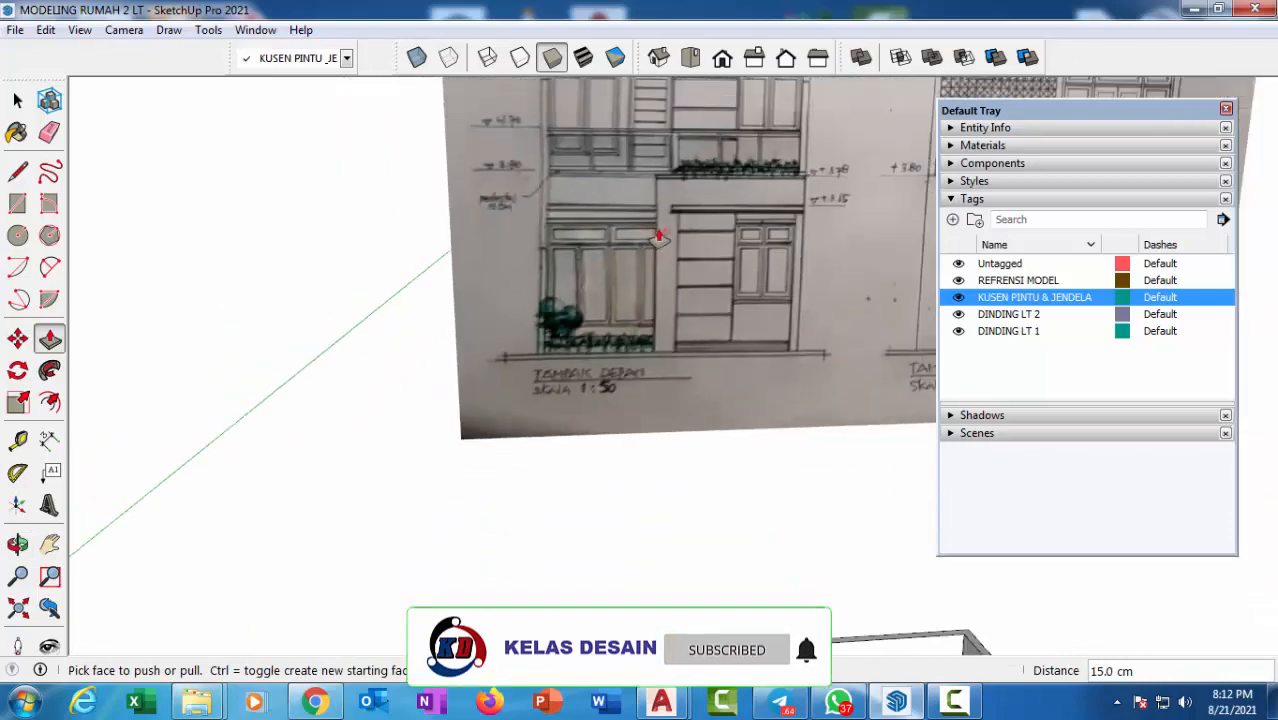
pyautogui.moveTo(685, 243); pyautogui.dragTo(560, 380, button='middle')
pyautogui.scroll(6, 491, 423)
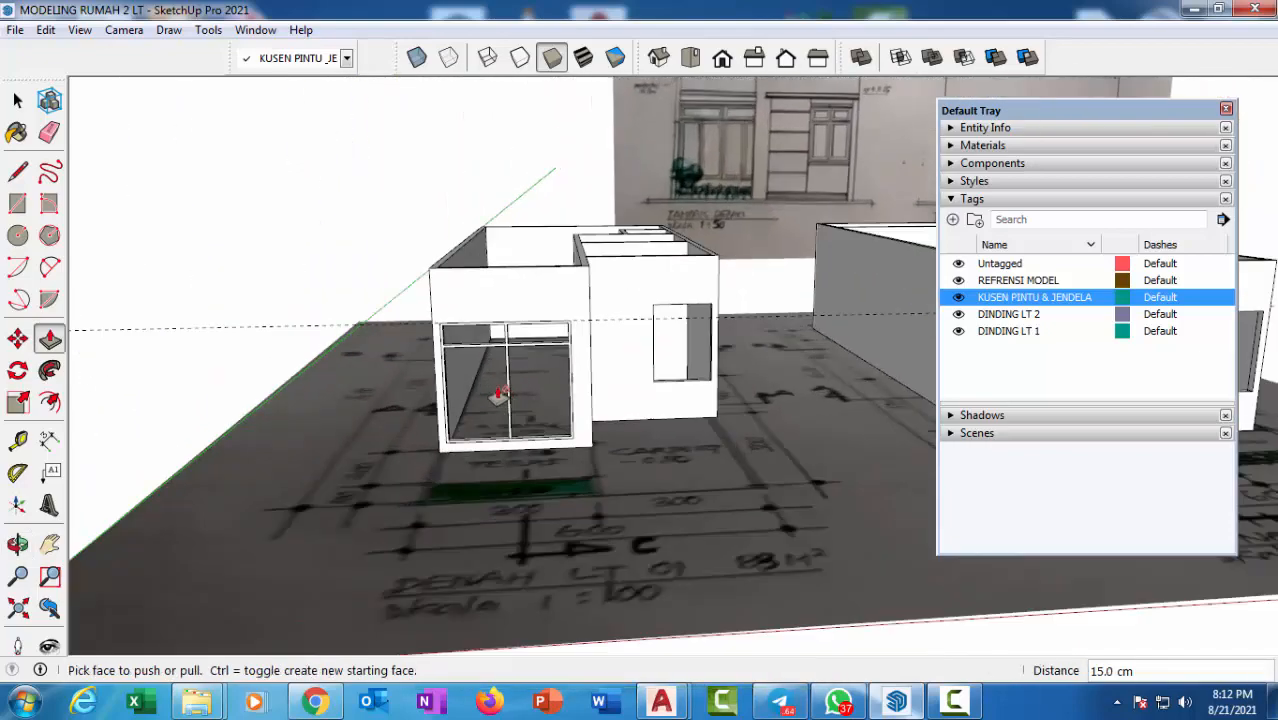
# Select the whole extruded terrace window frame and make it a component that replaces the selection.
pyautogui.press('space')
pyautogui.scroll(5, 509, 365)
pyautogui.scroll(-4, 540, 290)
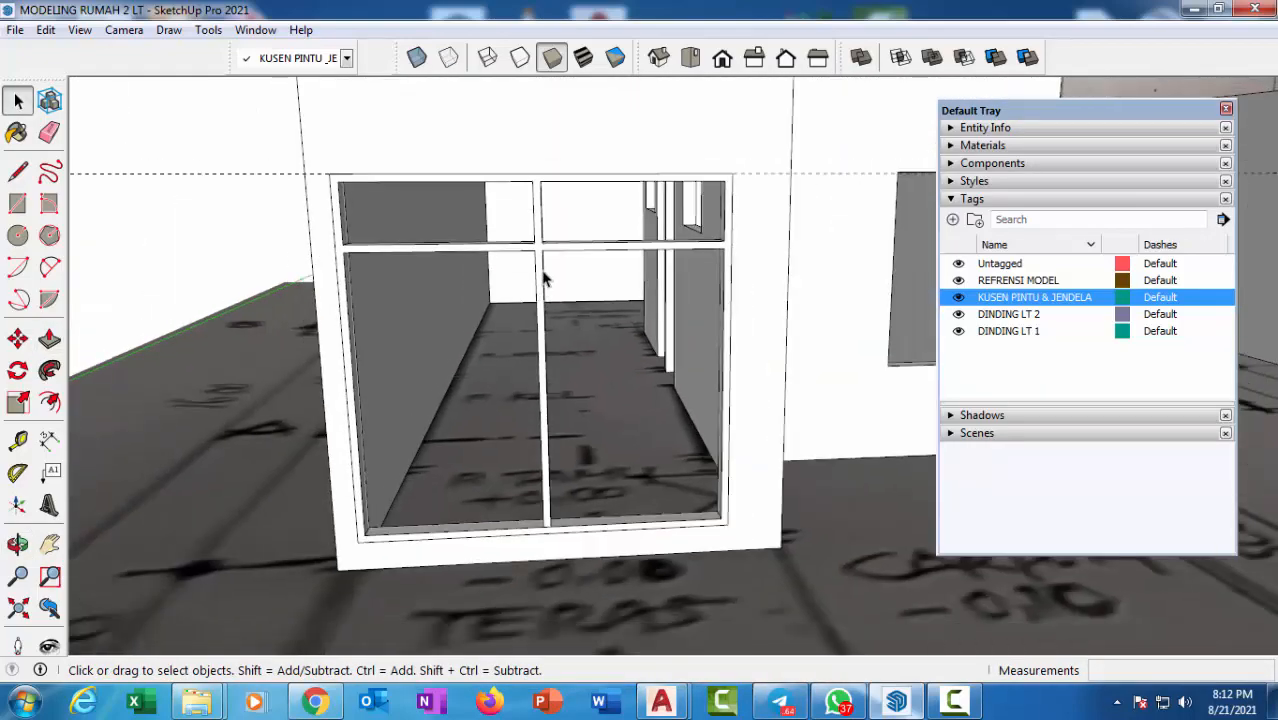
pyautogui.click(543, 279)
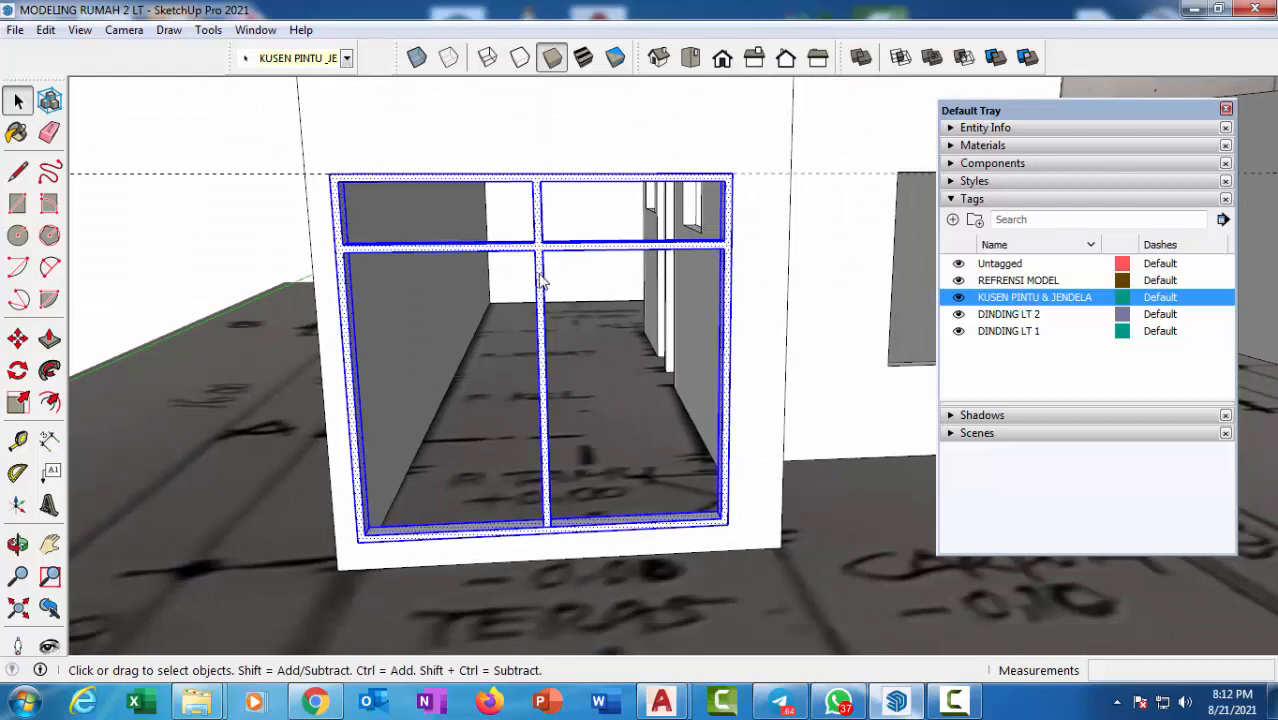
pyautogui.rightClick(540, 280)
pyautogui.click(641, 414)
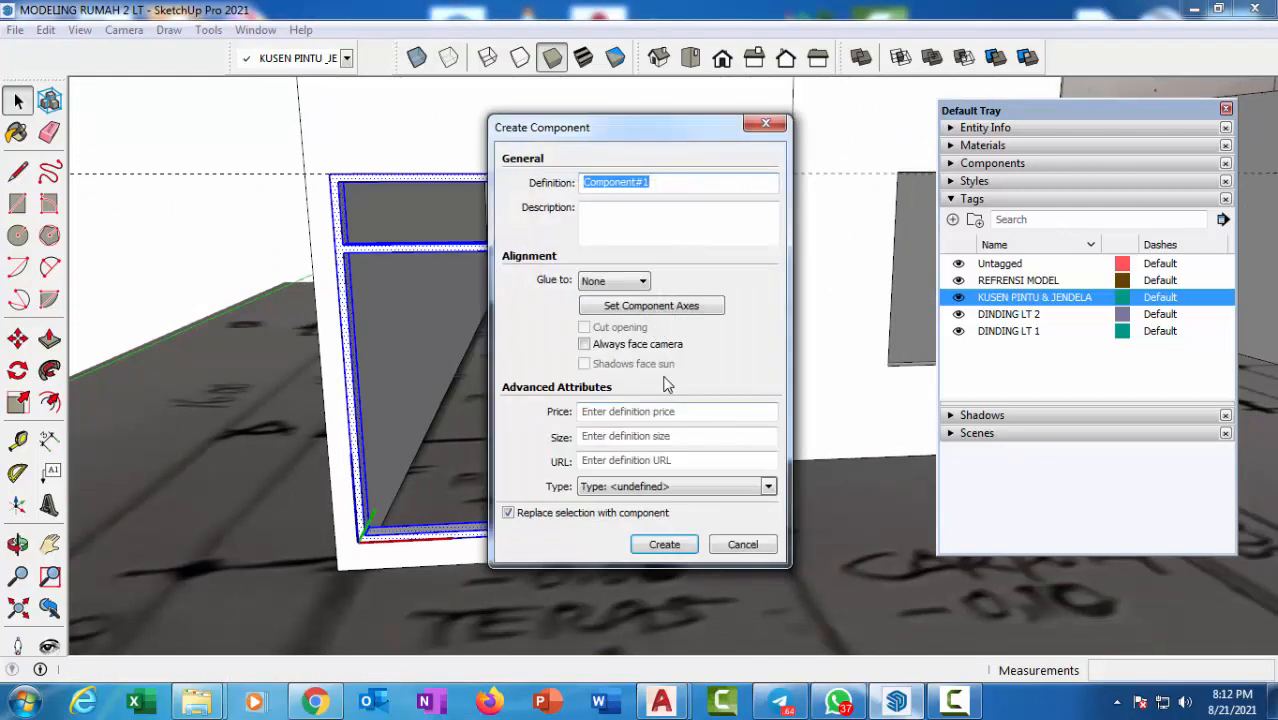
pyautogui.moveTo(632, 127); pyautogui.dragTo(858, 85)
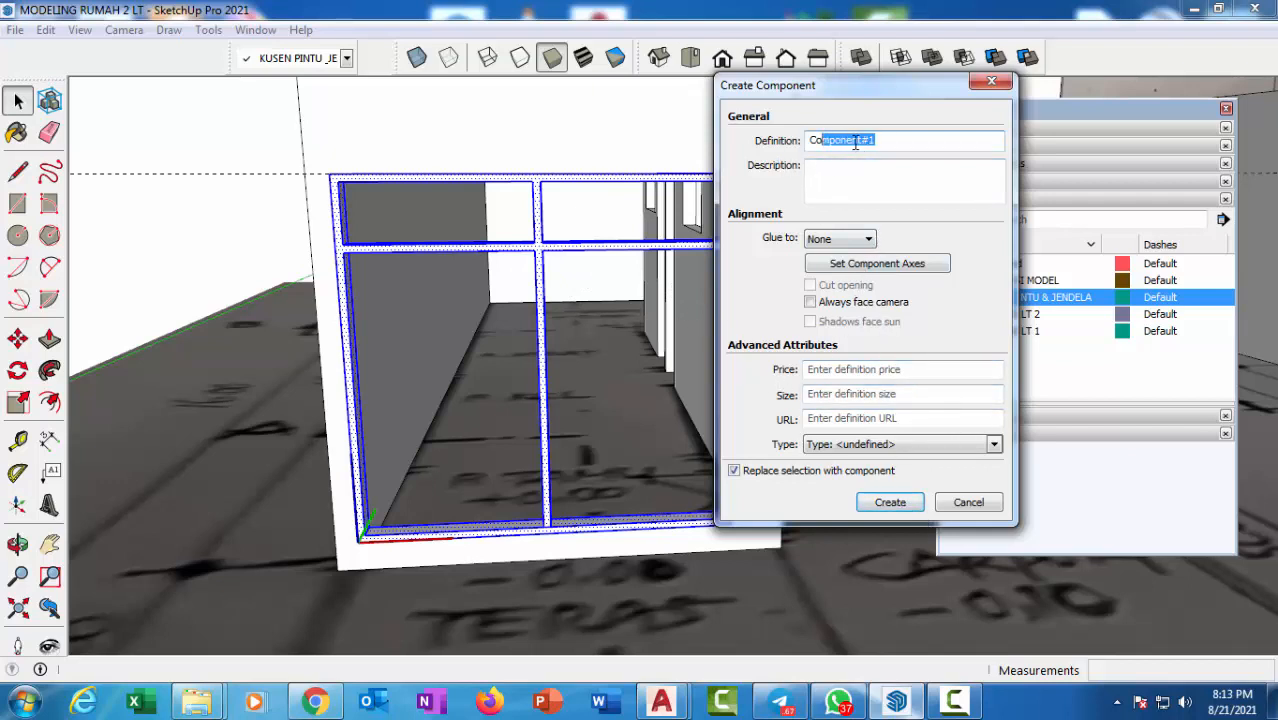
pyautogui.click(890, 503)
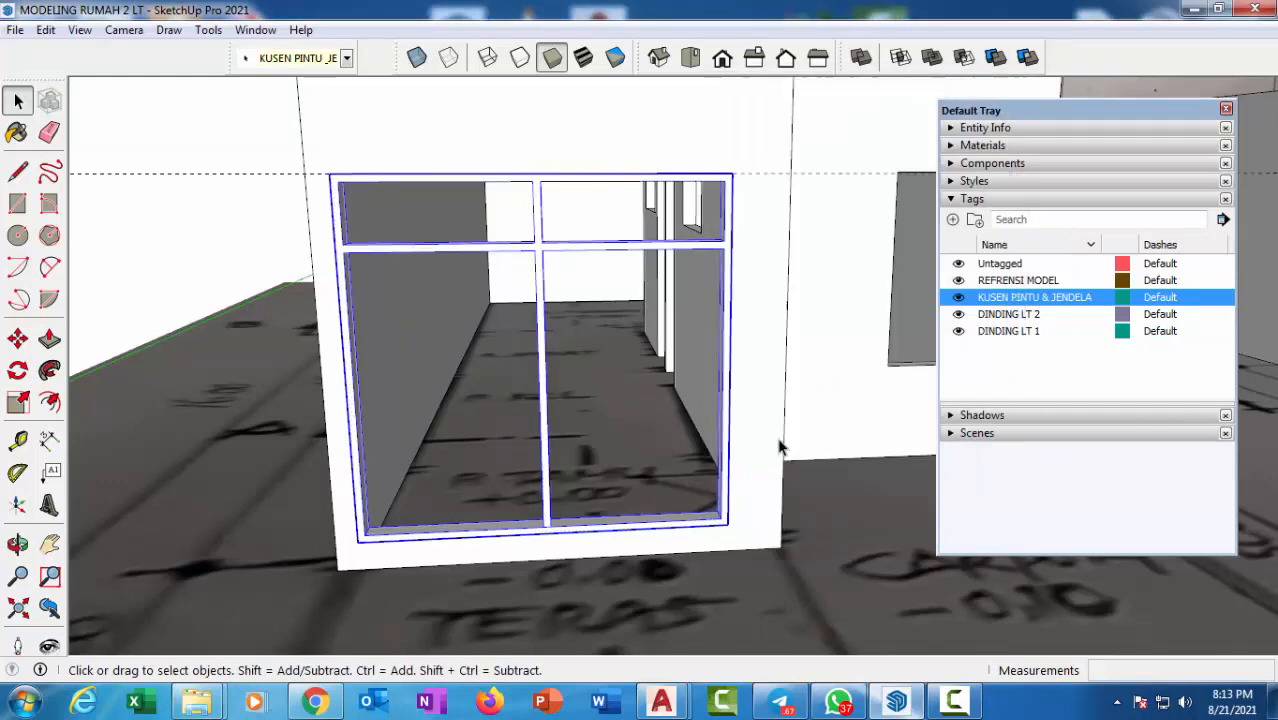
# Deselect the frame and examine the upper panes and window leaves of the ground-floor window in the front elevation drawing.
pyautogui.moveTo(654, 374); pyautogui.dragTo(611, 354, button='middle')
pyautogui.scroll(-4, 442, 362)
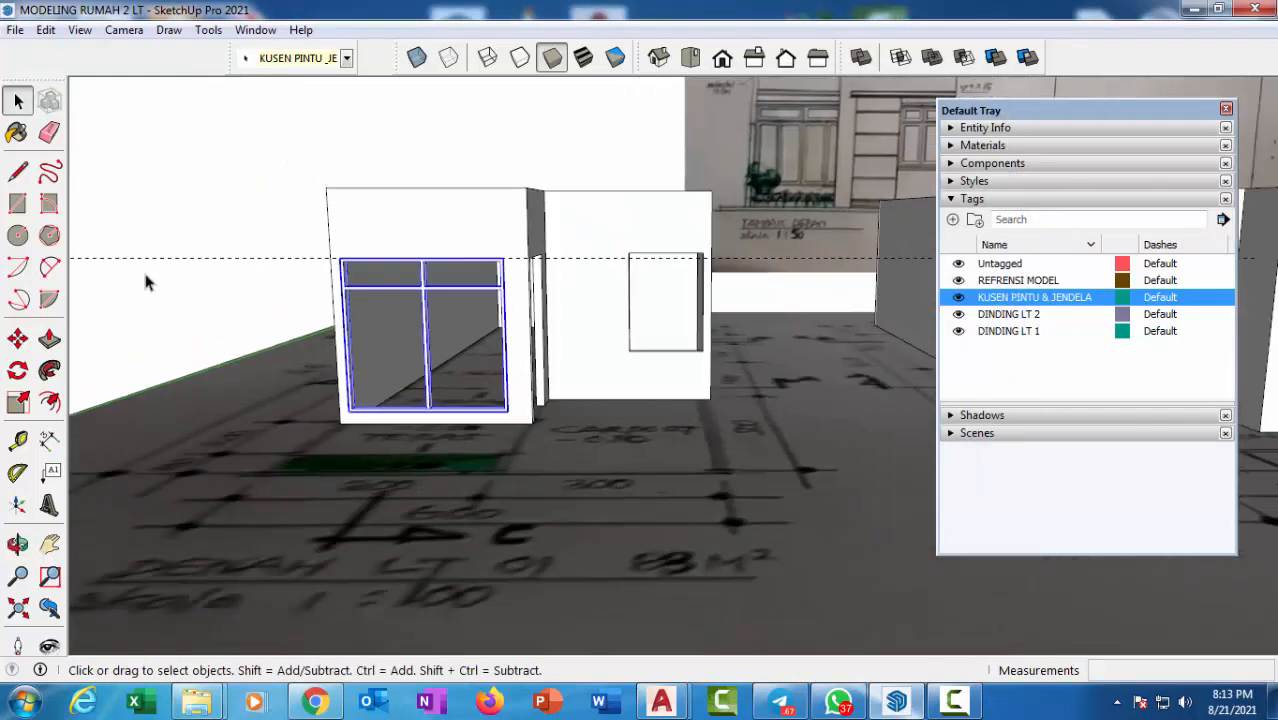
pyautogui.click(141, 272)
pyautogui.scroll(5, 268, 290)
pyautogui.keyDown('shift'); pyautogui.moveTo(468, 331); pyautogui.dragTo(288, 354, button='middle'); pyautogui.keyUp('shift')
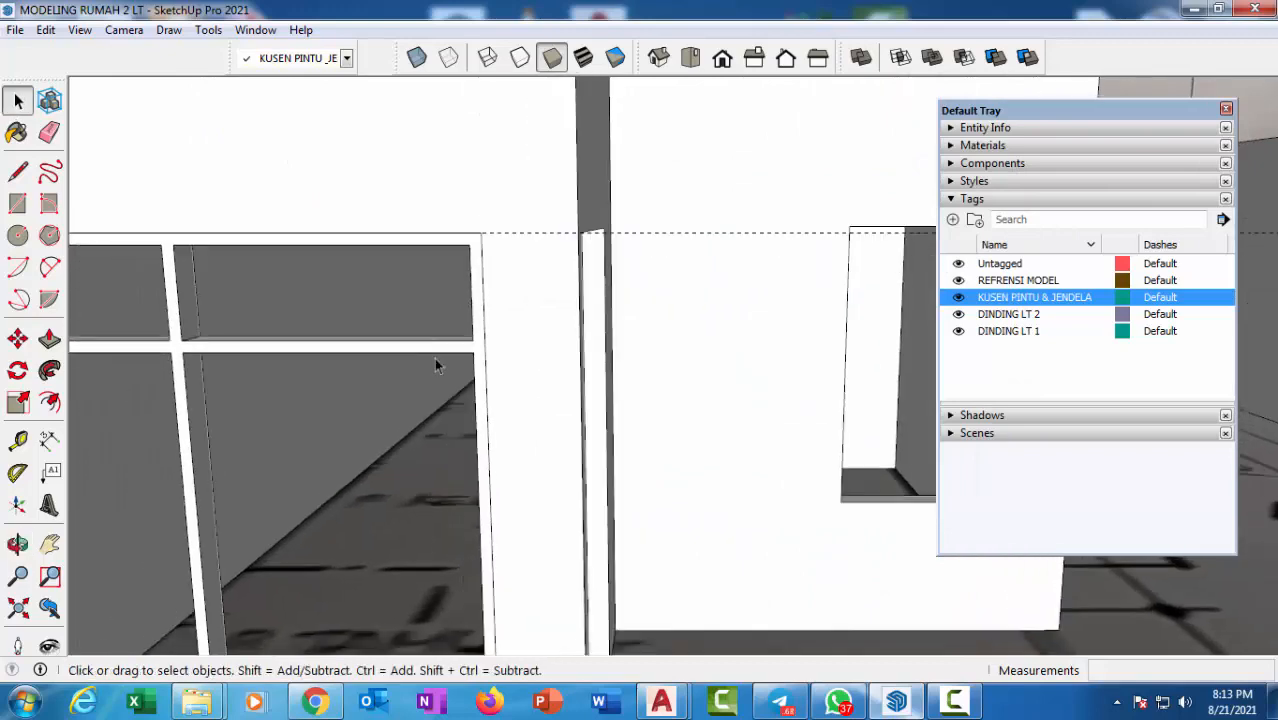
pyautogui.scroll(-3, 500, 372)
pyautogui.scroll(6, 587, 380)
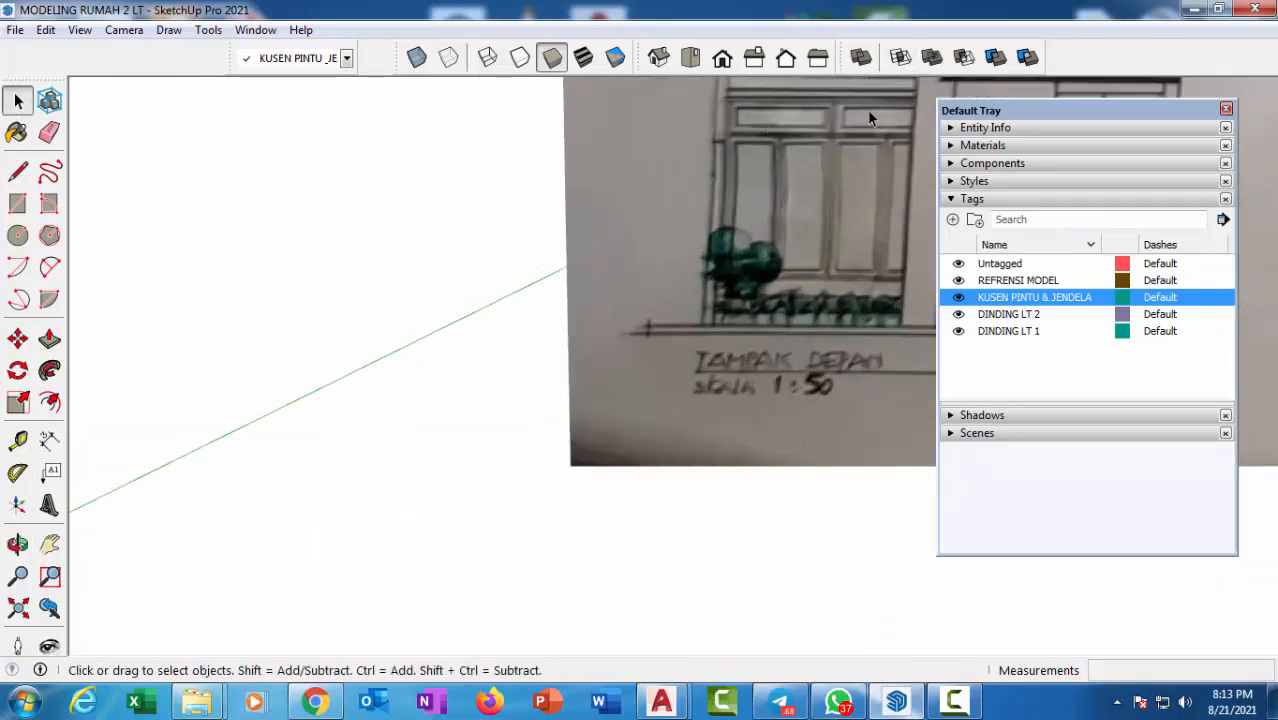
pyautogui.scroll(3, 757, 105)
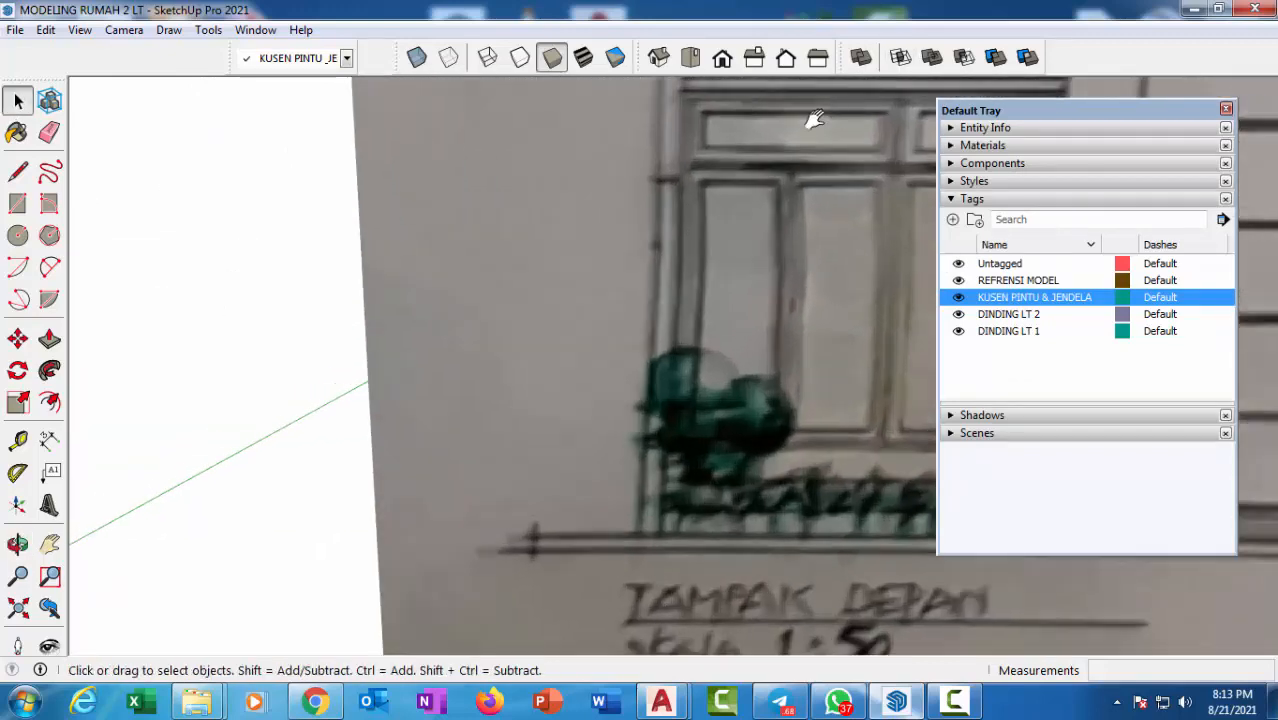
pyautogui.scroll(3, 700, 180)
pyautogui.scroll(2, 690, 192)
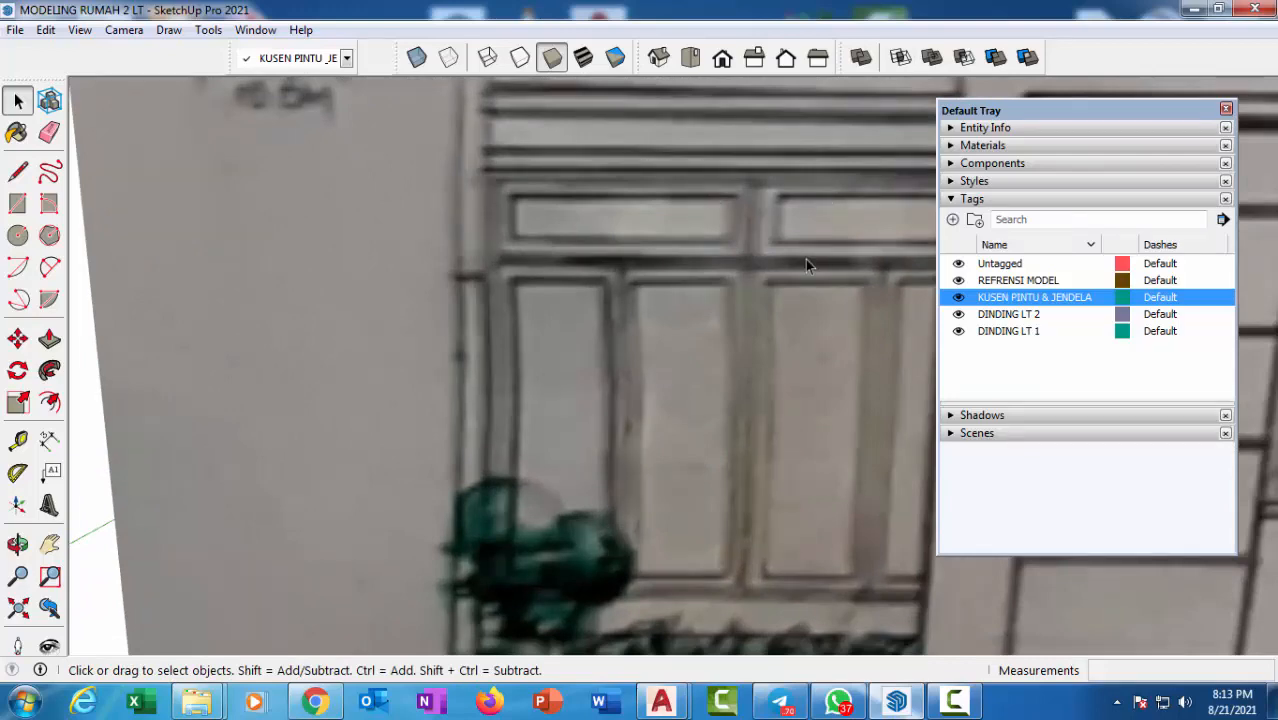
pyautogui.scroll(-10, 803, 245)
pyautogui.moveTo(801, 247); pyautogui.dragTo(735, 268, button='middle')
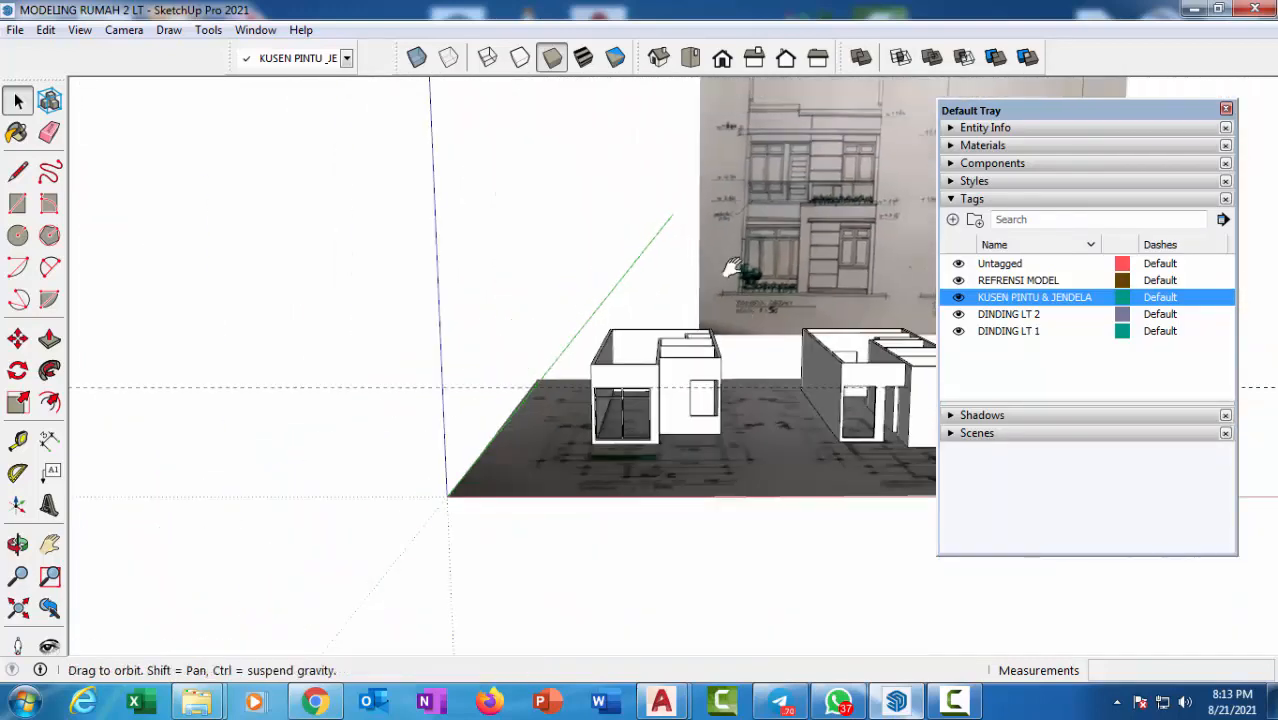
pyautogui.scroll(8, 570, 290)
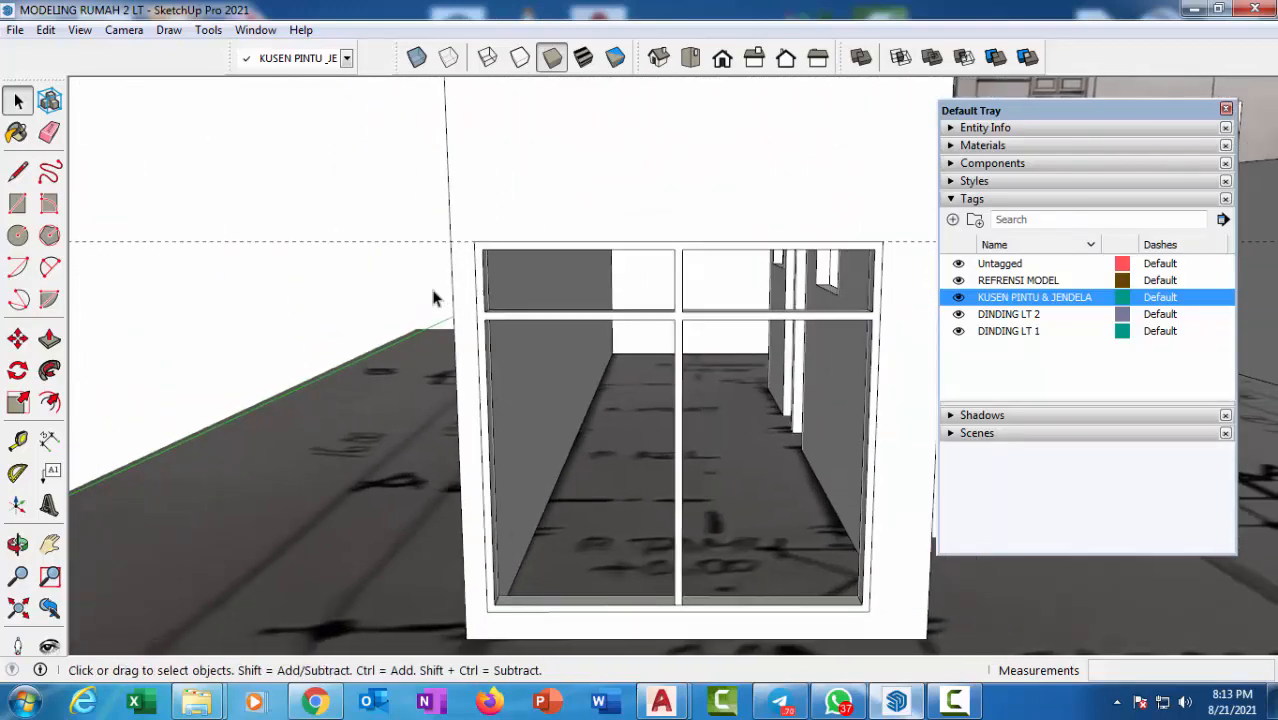
pyautogui.scroll(3, 554, 286)
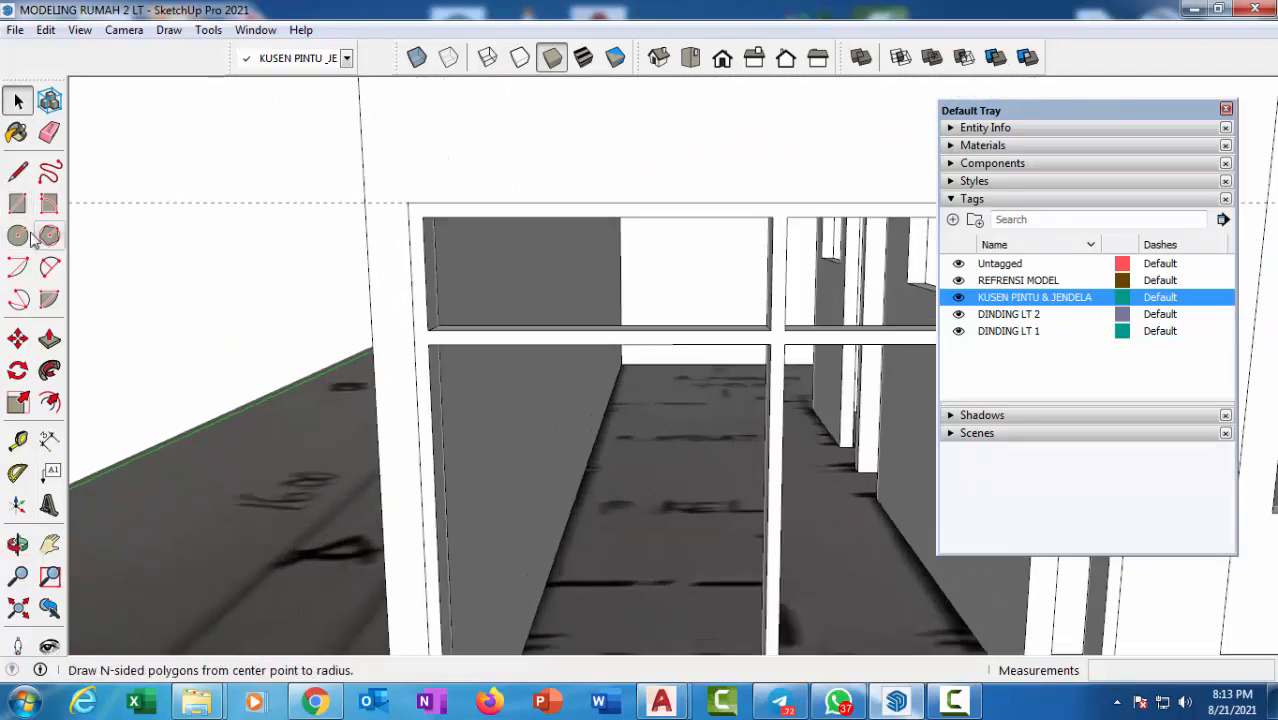
pyautogui.click(21, 207)
pyautogui.click(423, 216)
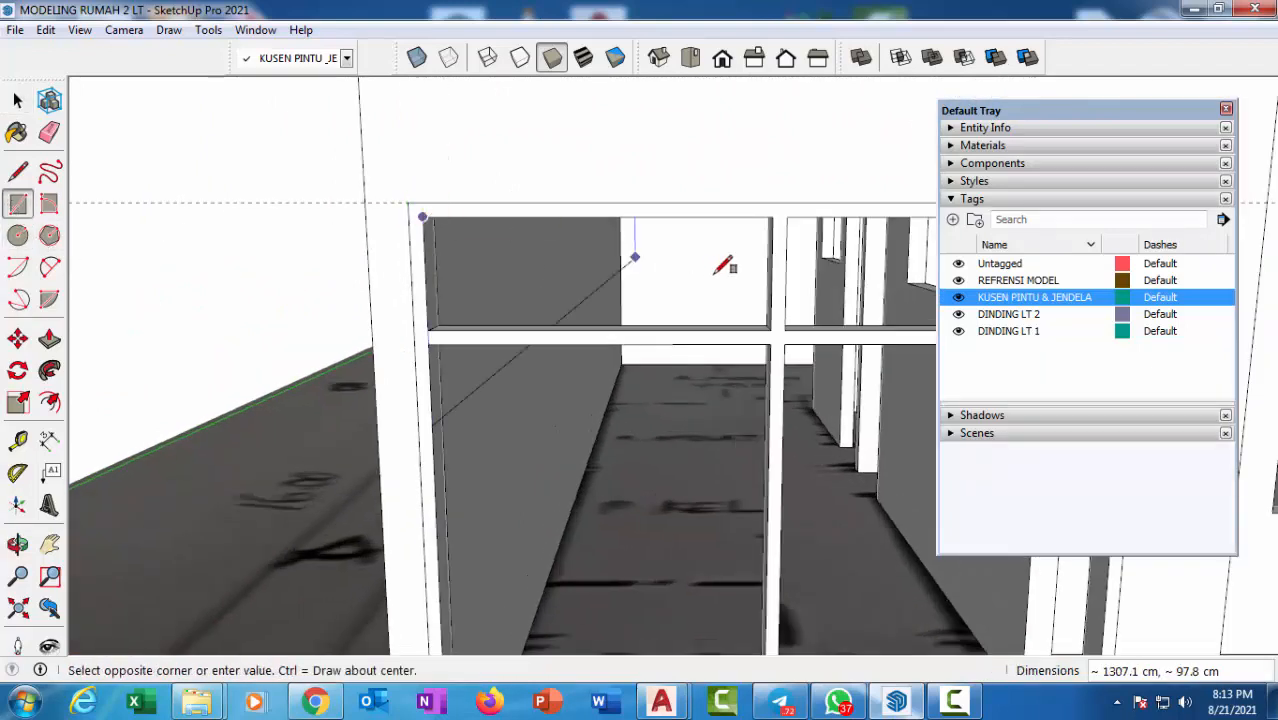
pyautogui.click(772, 327)
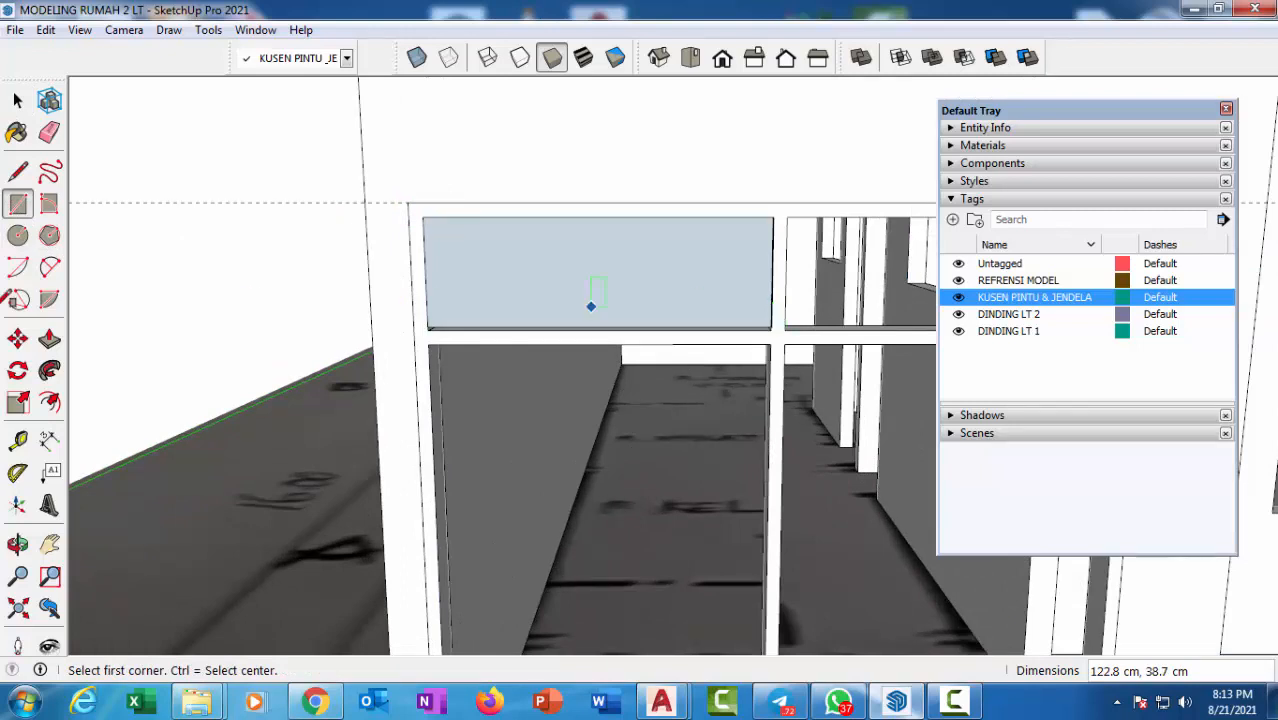
pyautogui.click(50, 402)
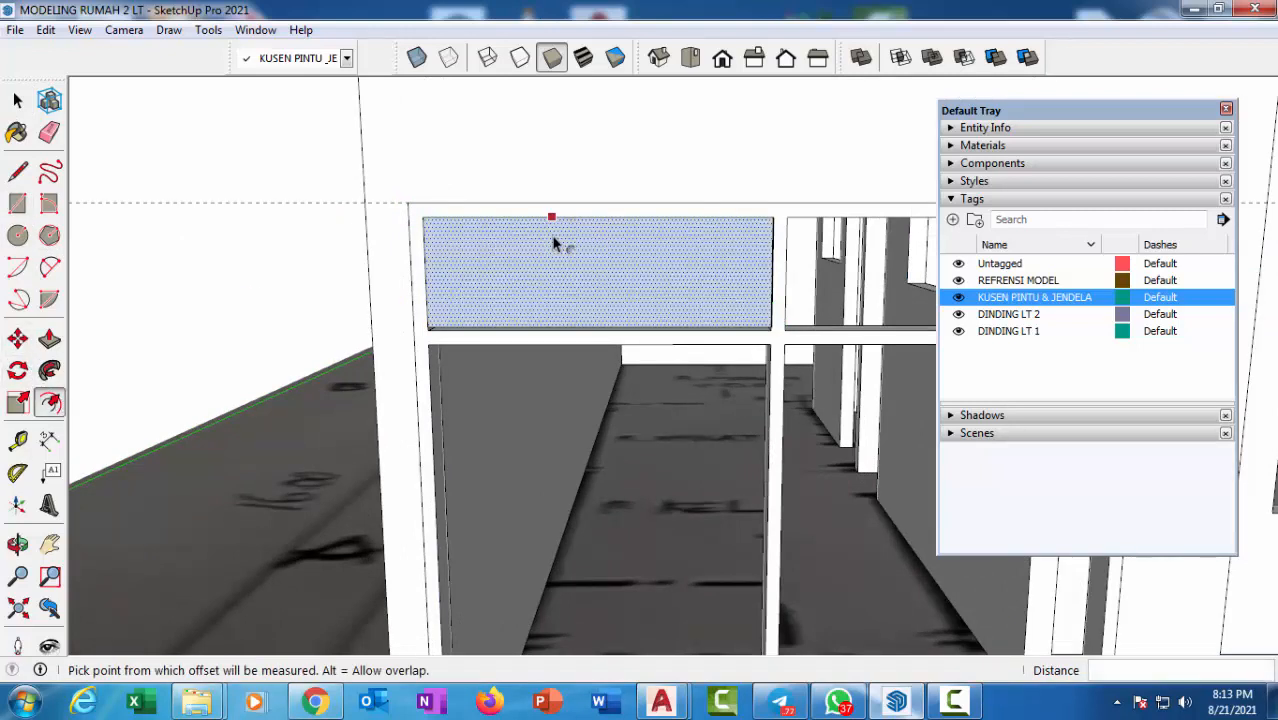
pyautogui.scroll(1, 555, 243)
pyautogui.hotkey('ctrl', 'z')
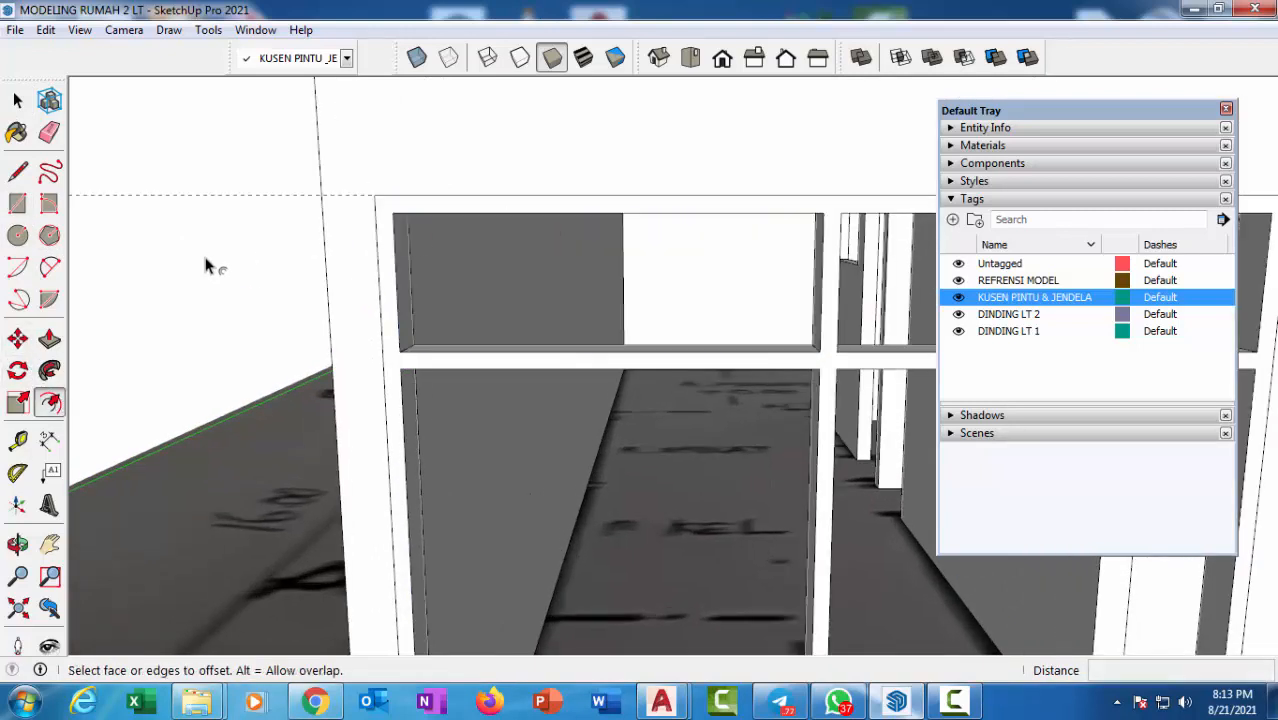
# Draw a rectangle about 122.5 by 40 cm filling the upper-left opening of the terrace window frame.
pyautogui.press('space')
pyautogui.click(17, 204)
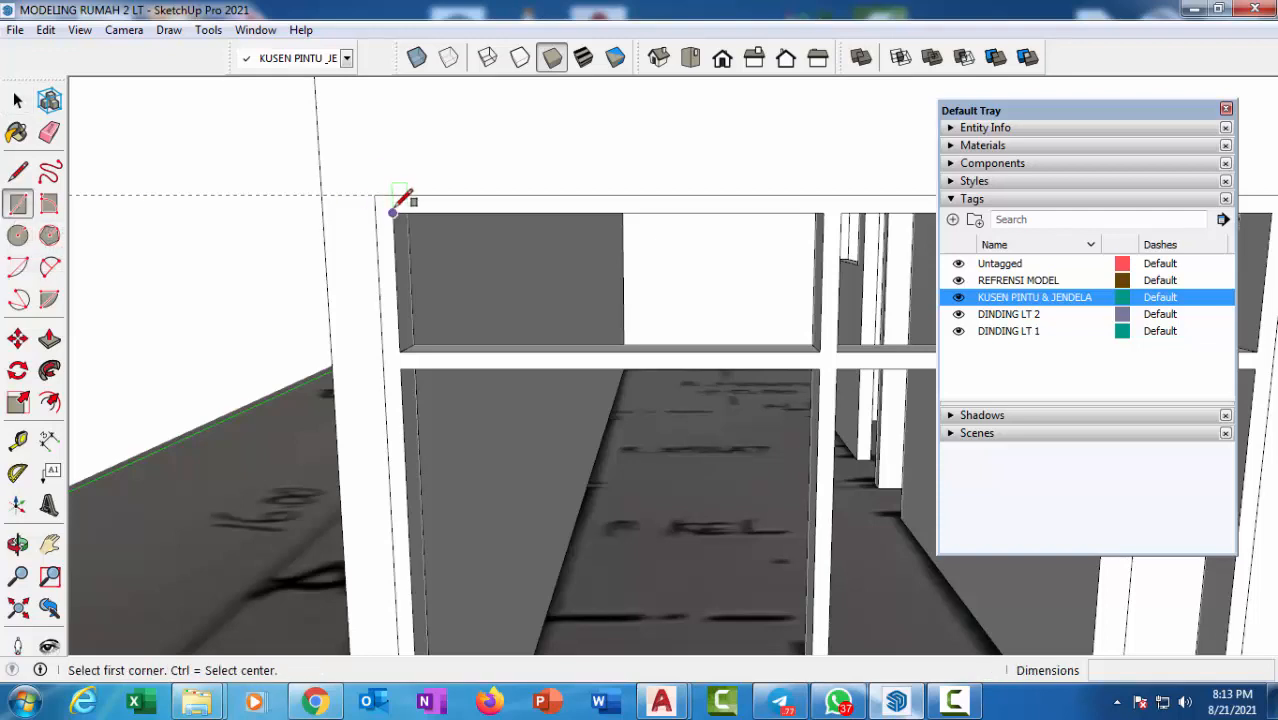
pyautogui.click(393, 212)
pyautogui.click(820, 350)
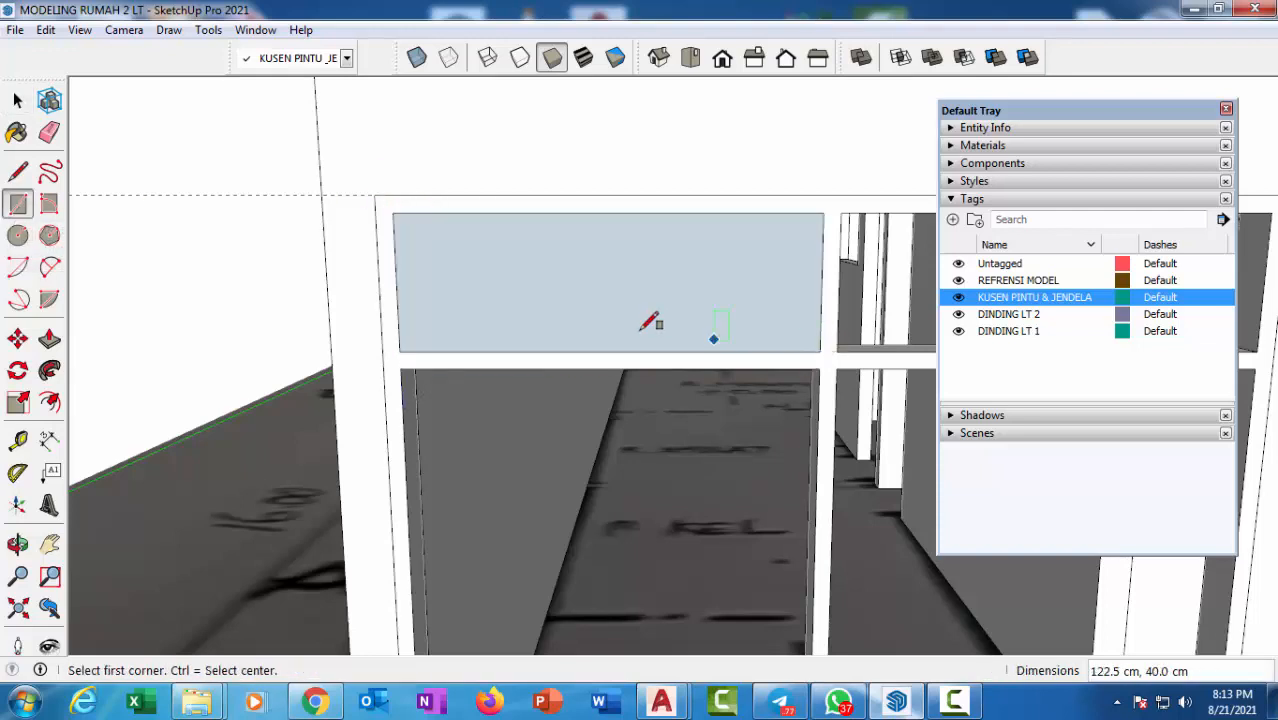
# Offset the rectangle's edges 8 cm inward and delete the inner face to leave a sash outline.
pyautogui.click(49, 402)
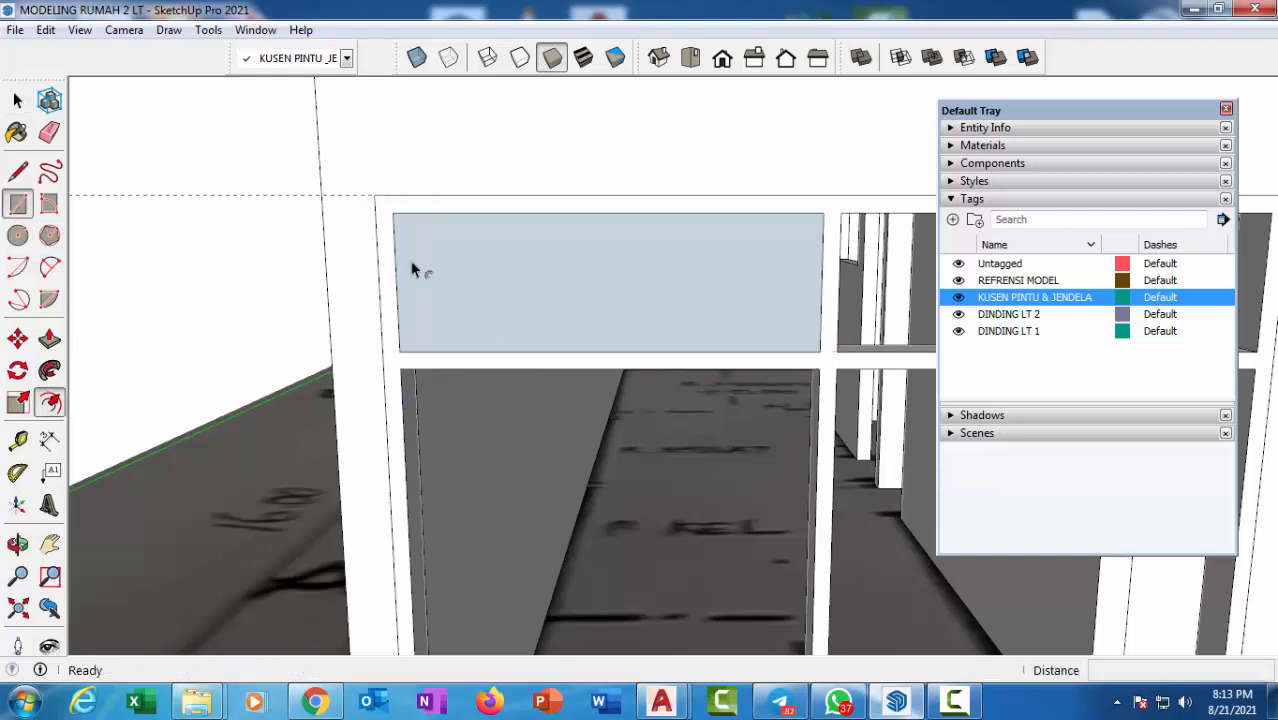
pyautogui.click(505, 214)
pyautogui.write('8')
pyautogui.press('Return')
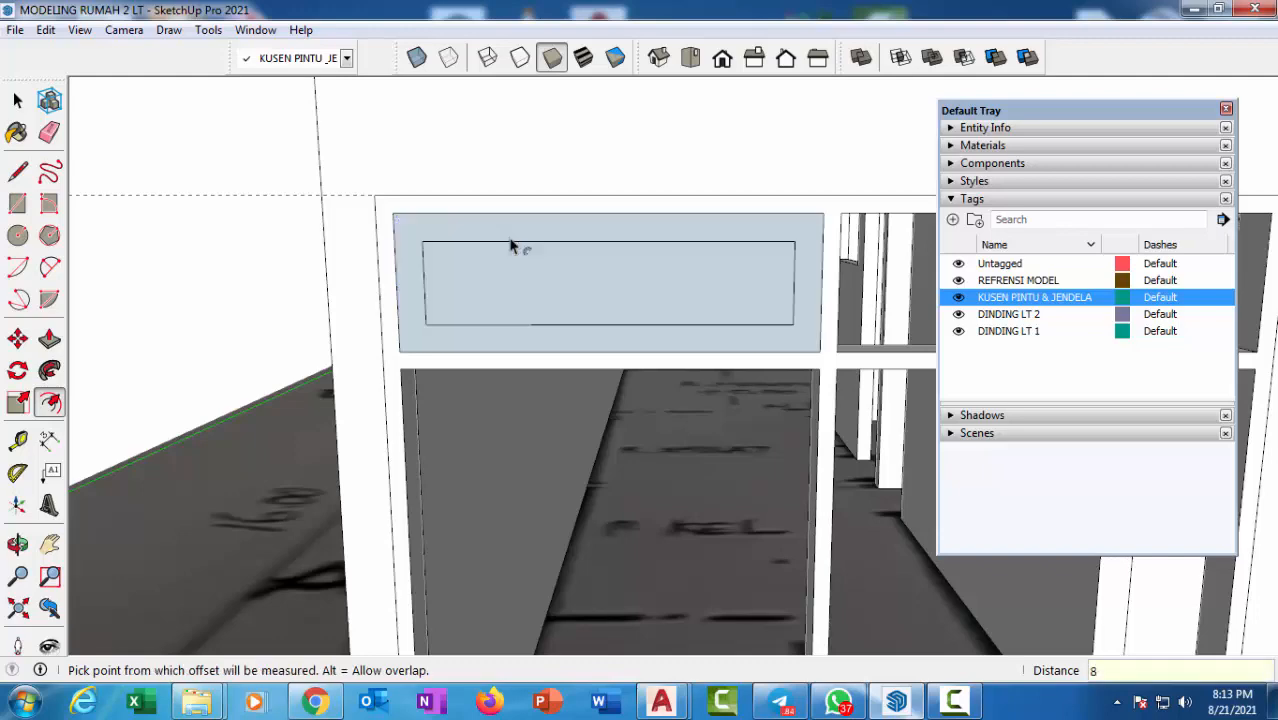
pyautogui.press('space')
pyautogui.click(533, 283)
pyautogui.press('Delete')
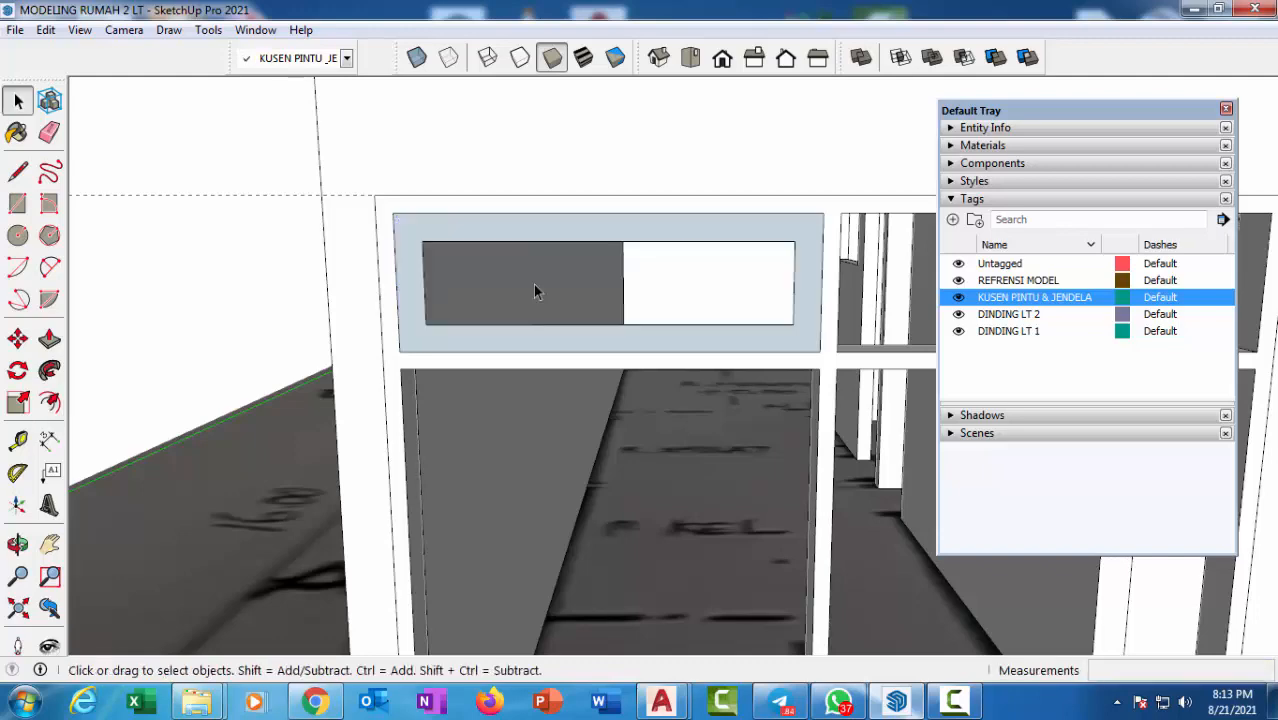
# Extrude the upper-left sash outline 3 cm with Push/Pull.
pyautogui.moveTo(533, 284); pyautogui.dragTo(442, 280, button='middle')
pyautogui.press('p')
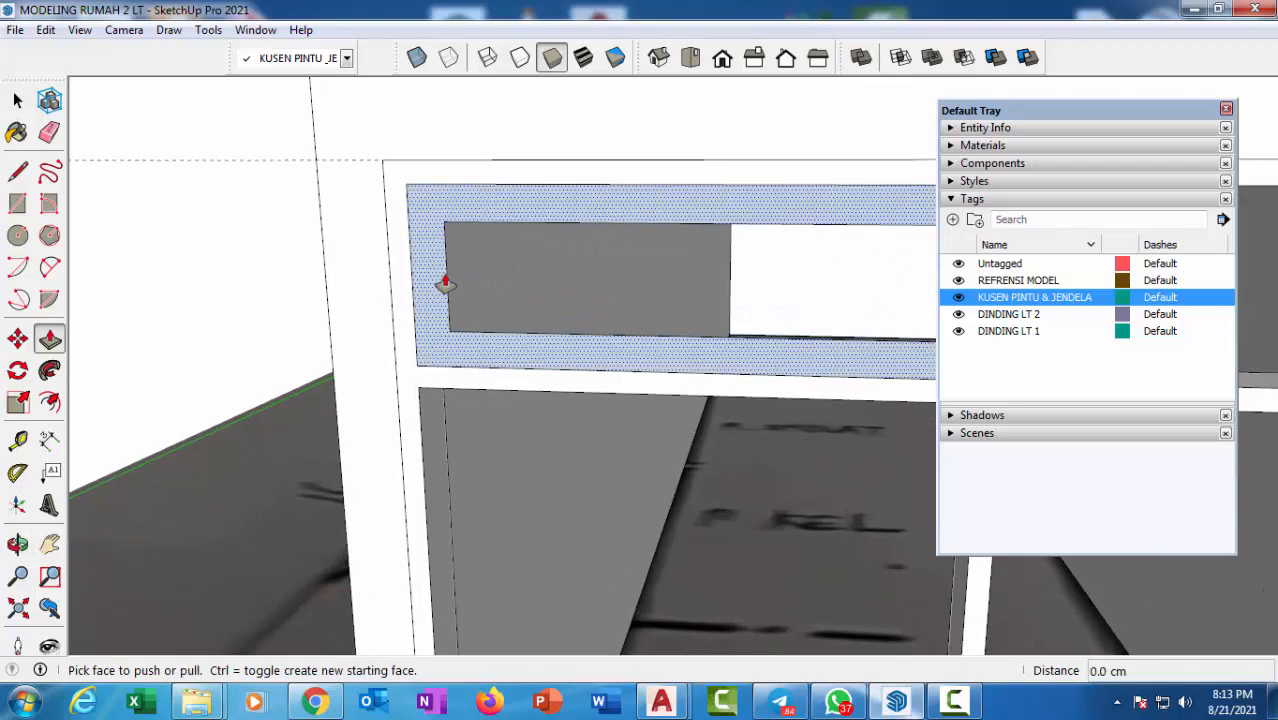
pyautogui.click(459, 278)
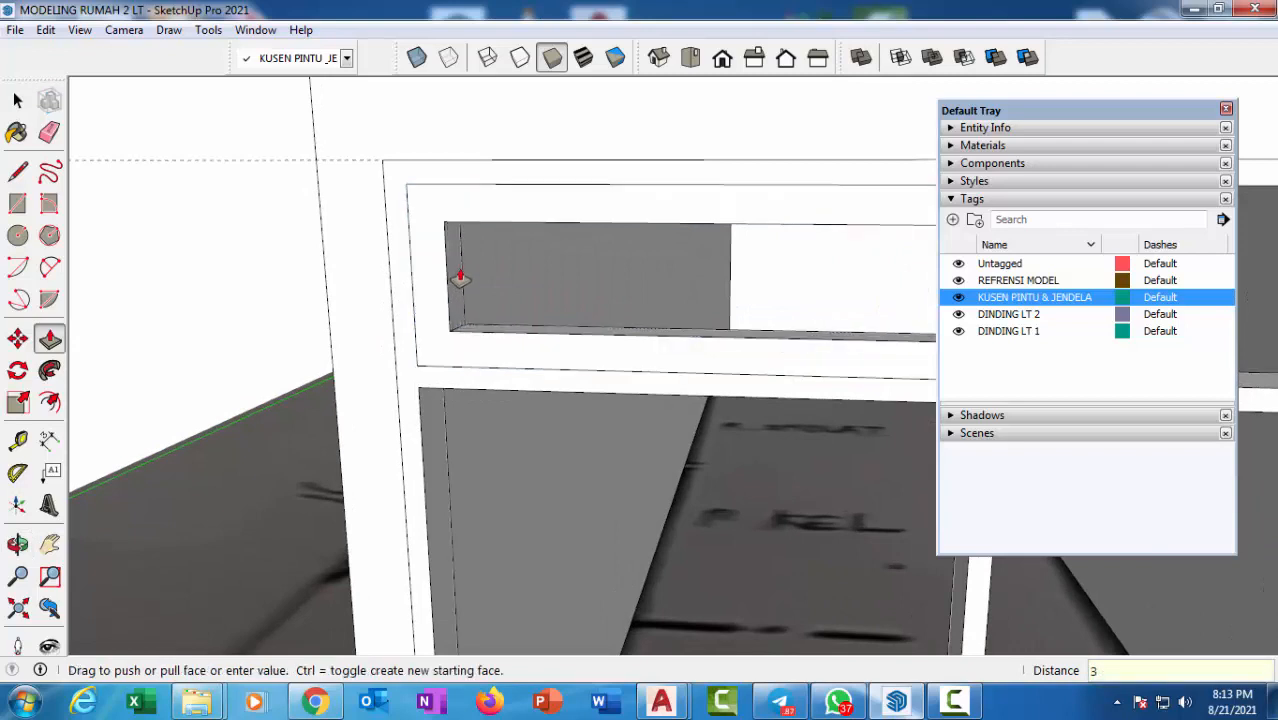
pyautogui.press('Return')
# Select the extruded upper-left sash and make it a component.
pyautogui.scroll(-3, 460, 278)
pyautogui.press('space')
pyautogui.doubleClick(439, 268)
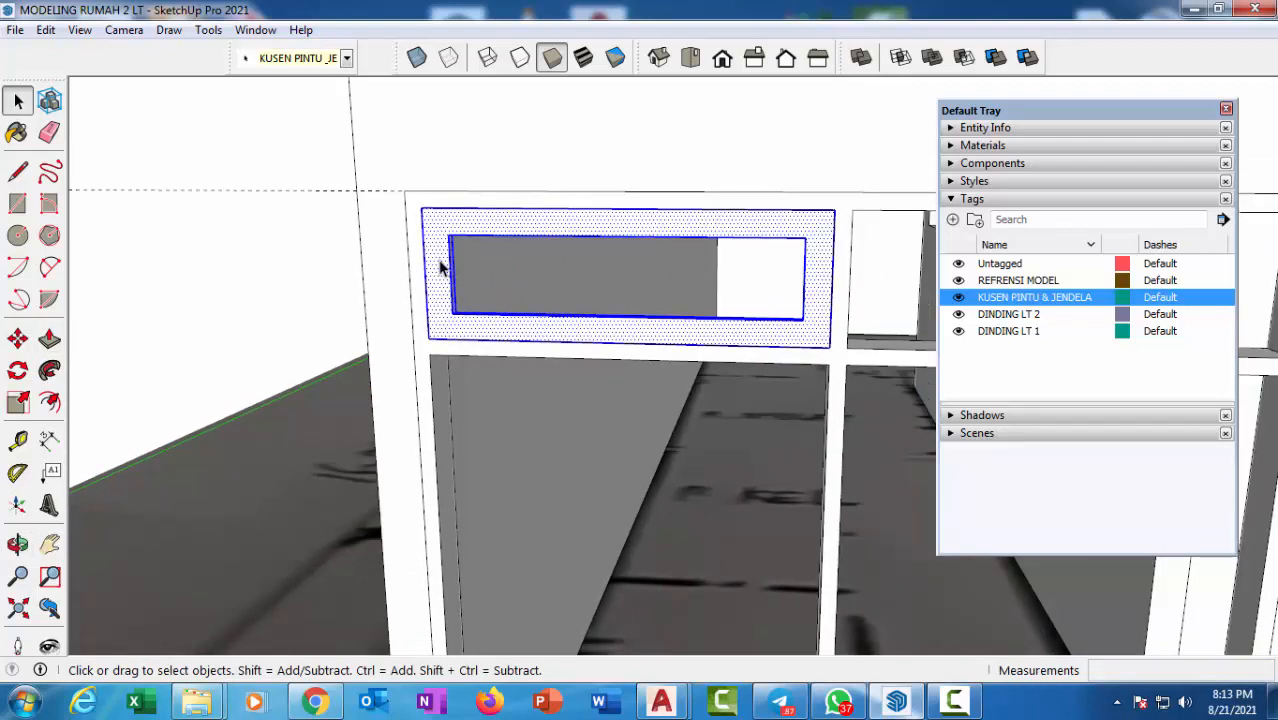
pyautogui.rightClick(440, 268)
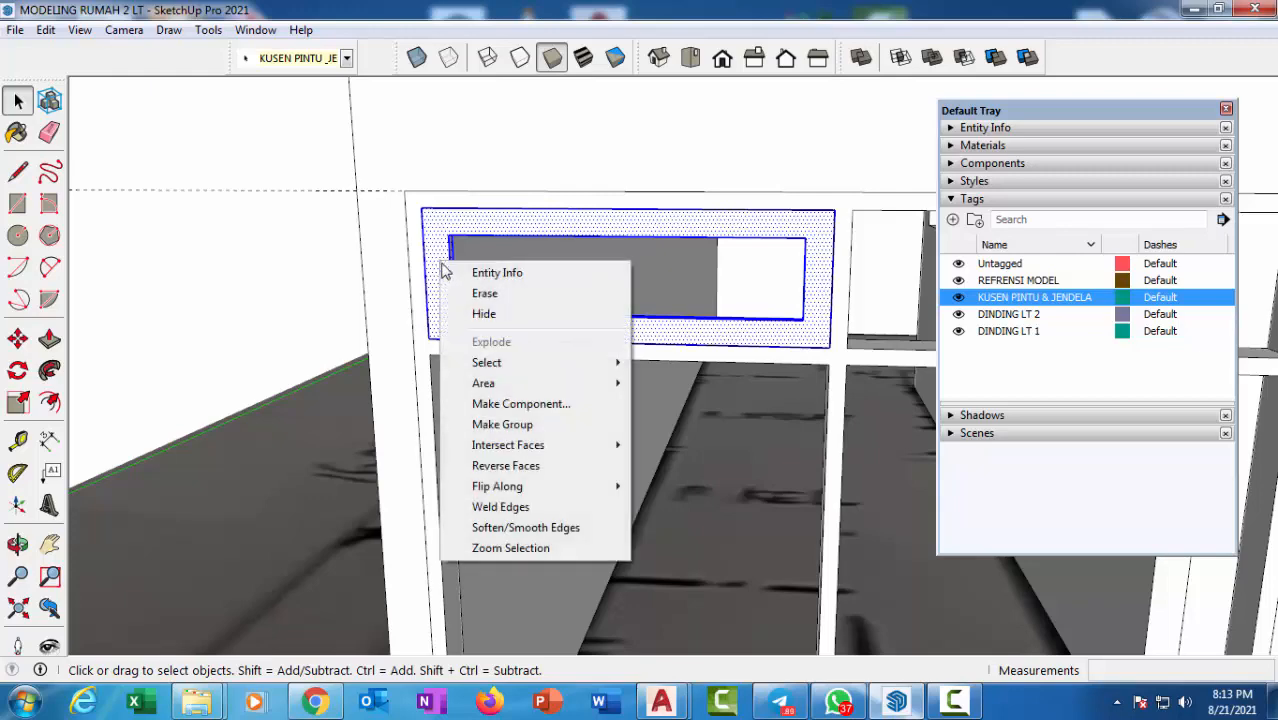
pyautogui.click(528, 404)
pyautogui.click(889, 502)
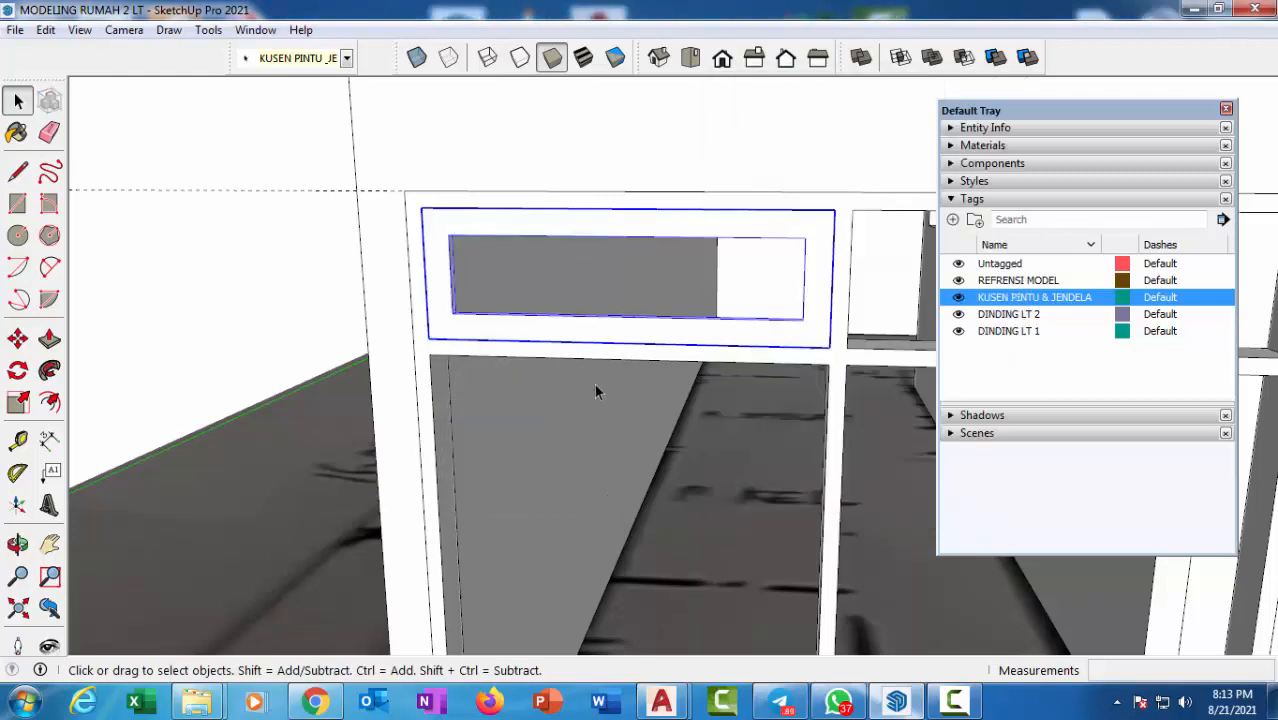
# Draw a rectangle filling the inner opening of the upper-left sash as the glass pane.
pyautogui.scroll(-2, 596, 388)
pyautogui.moveTo(542, 357); pyautogui.dragTo(112, 230, button='middle')
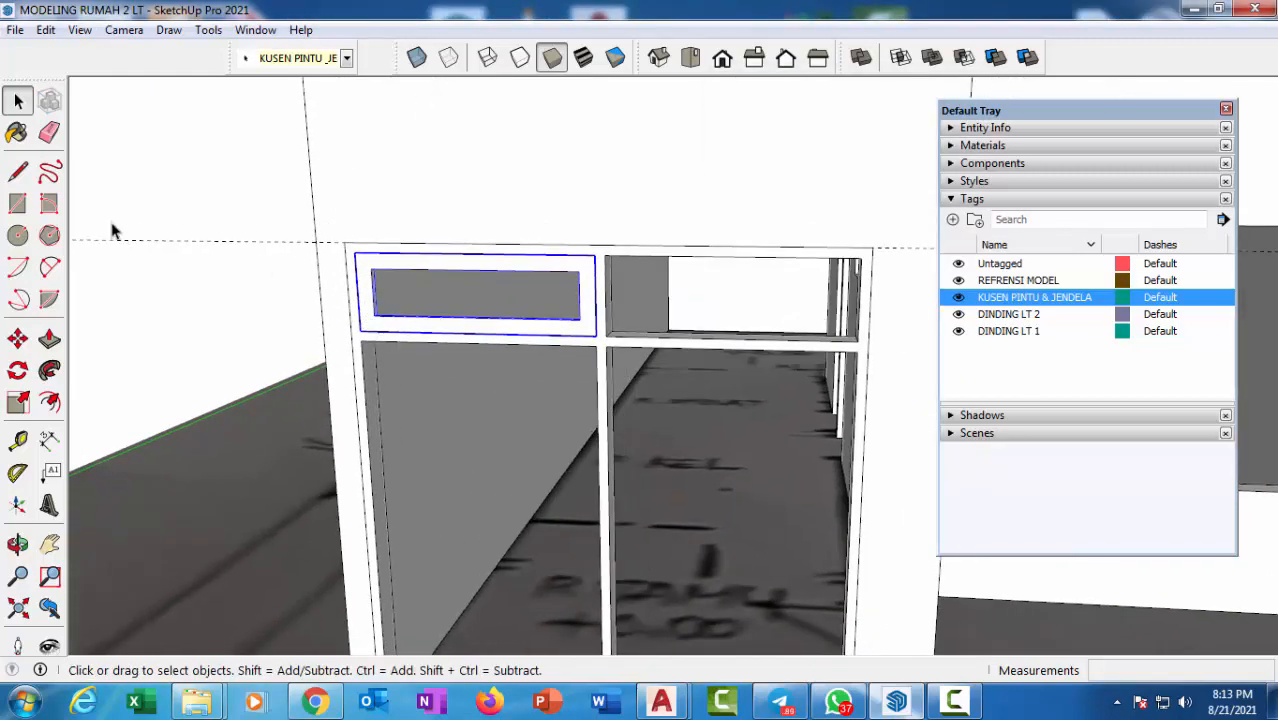
pyautogui.click(17, 203)
pyautogui.scroll(3, 380, 257)
pyautogui.click(356, 268)
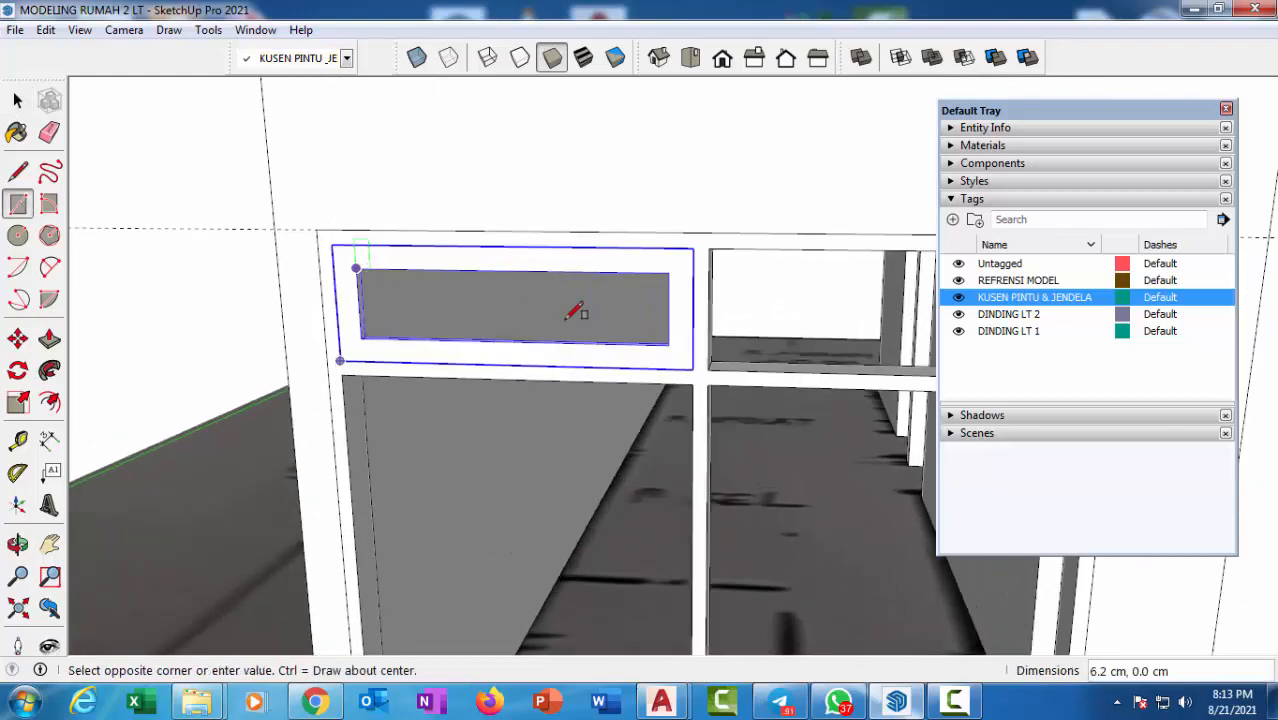
pyautogui.click(669, 345)
# Extrude the glass pane rectangle 0.5 cm with Push/Pull.
pyautogui.moveTo(669, 345); pyautogui.dragTo(471, 320, button='middle')
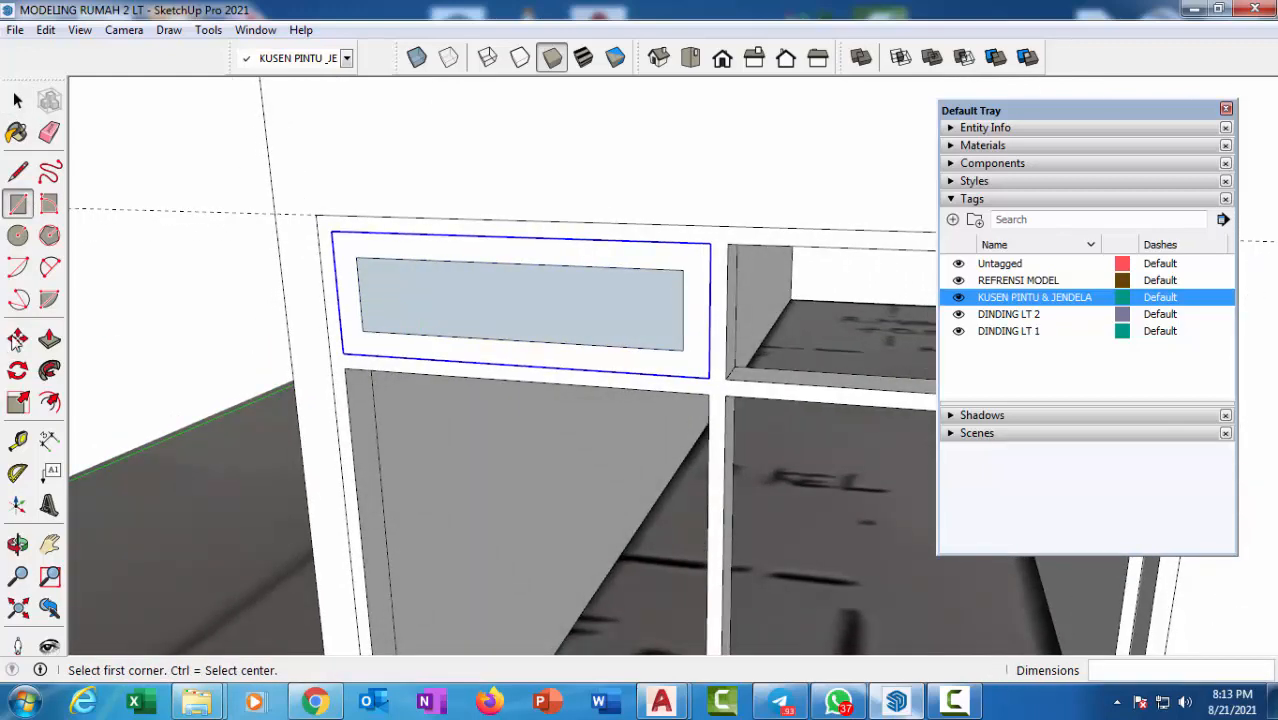
pyautogui.click(50, 340)
pyautogui.click(650, 322)
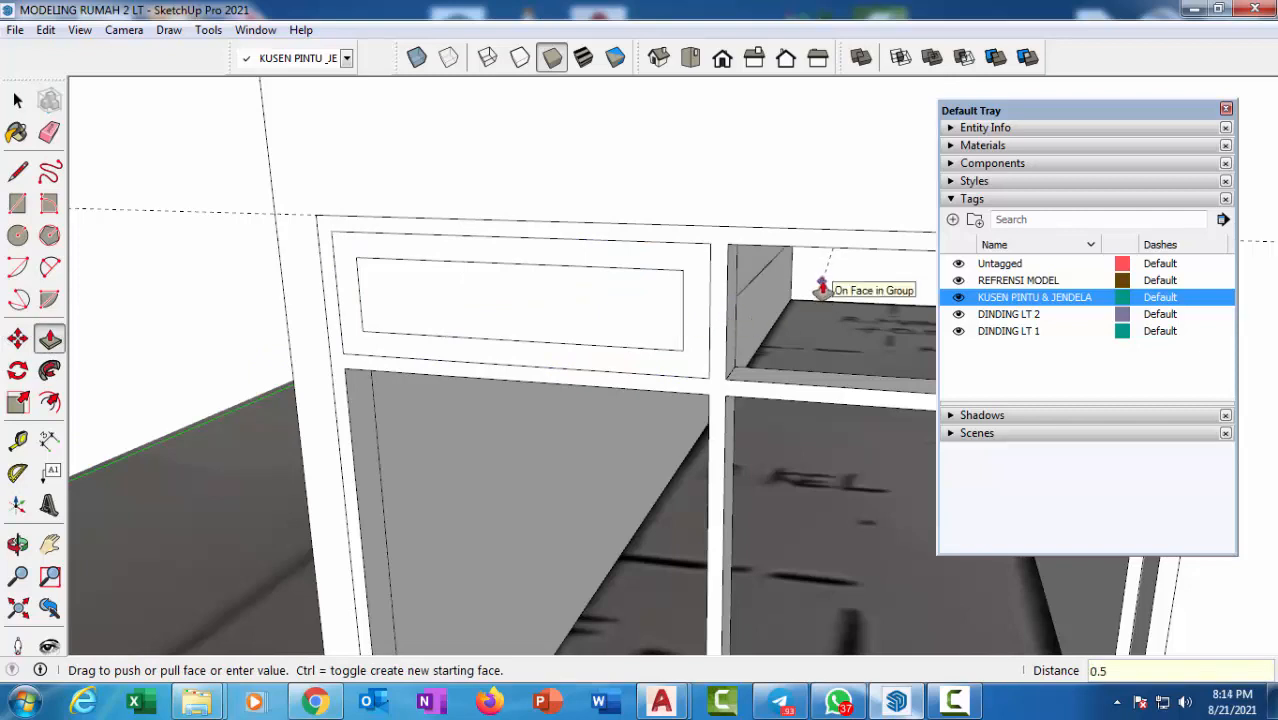
# Make the glass pane a component that replaces the selection.
pyautogui.press('space')
pyautogui.click(627, 305)
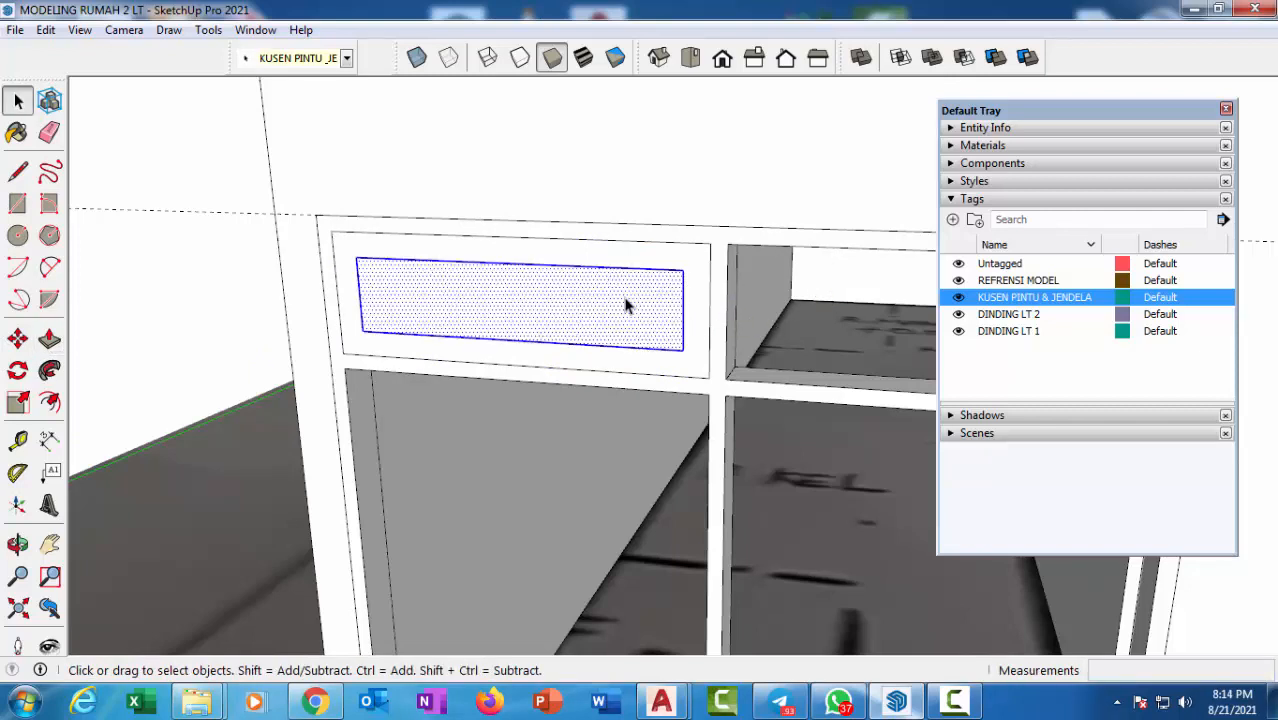
pyautogui.rightClick(627, 305)
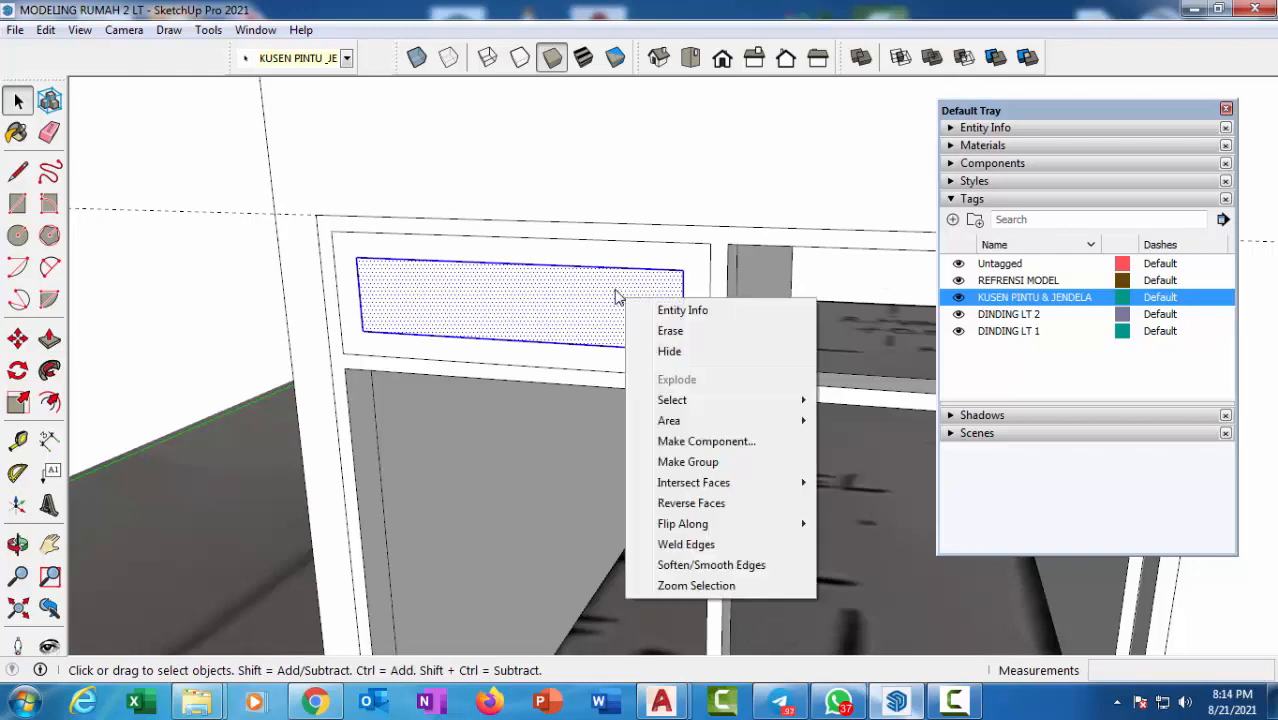
pyautogui.click(716, 440)
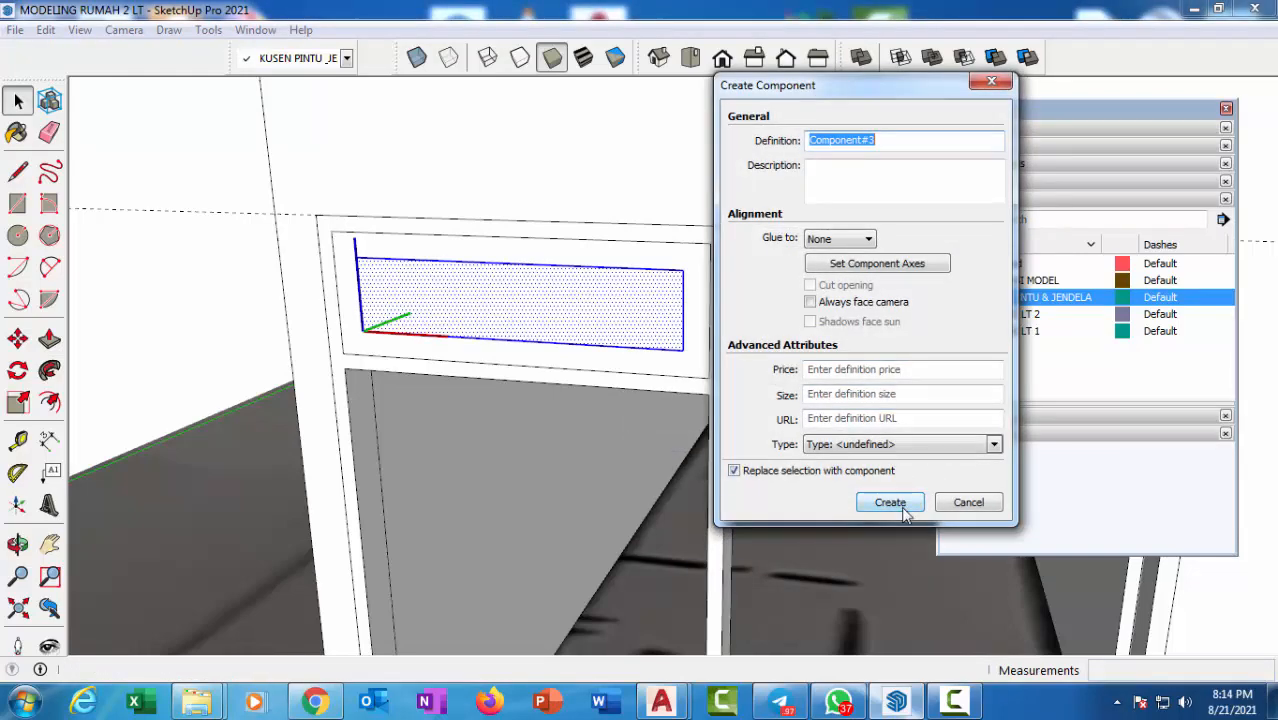
pyautogui.click(890, 502)
# Move the glass pane 1 cm back into the depth of the upper-left sash.
pyautogui.scroll(3, 377, 322)
pyautogui.moveTo(377, 322)
pyautogui.mouseDown(button='middle')
pyautogui.moveTo(294, 385)
pyautogui.moveTo(360, 338)
pyautogui.mouseUp(button='middle')
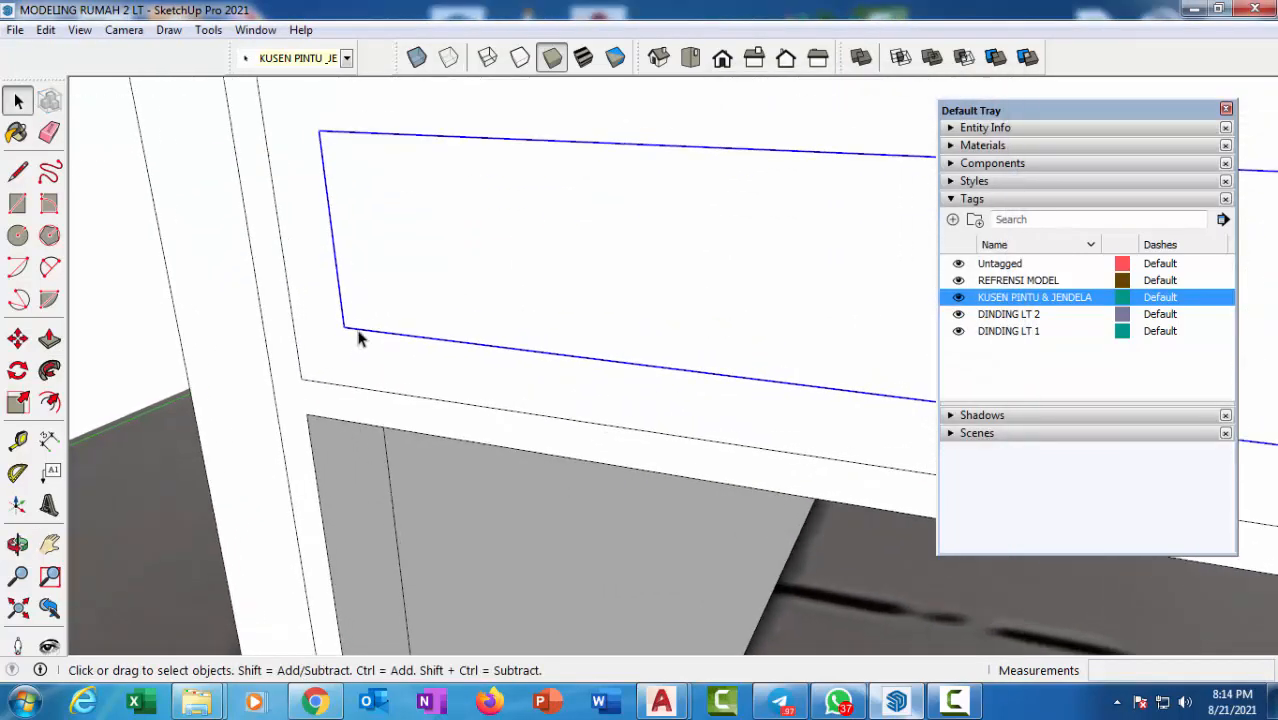
pyautogui.press('m')
pyautogui.scroll(2, 356, 326)
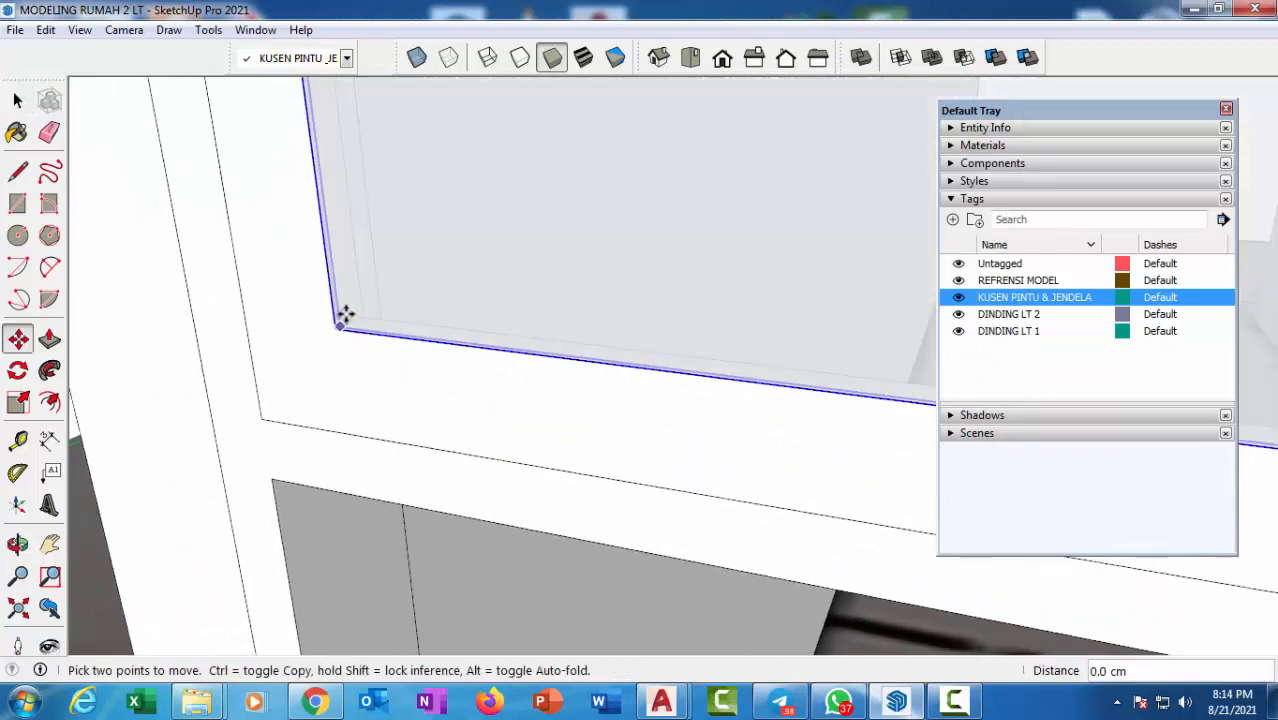
pyautogui.click(344, 316)
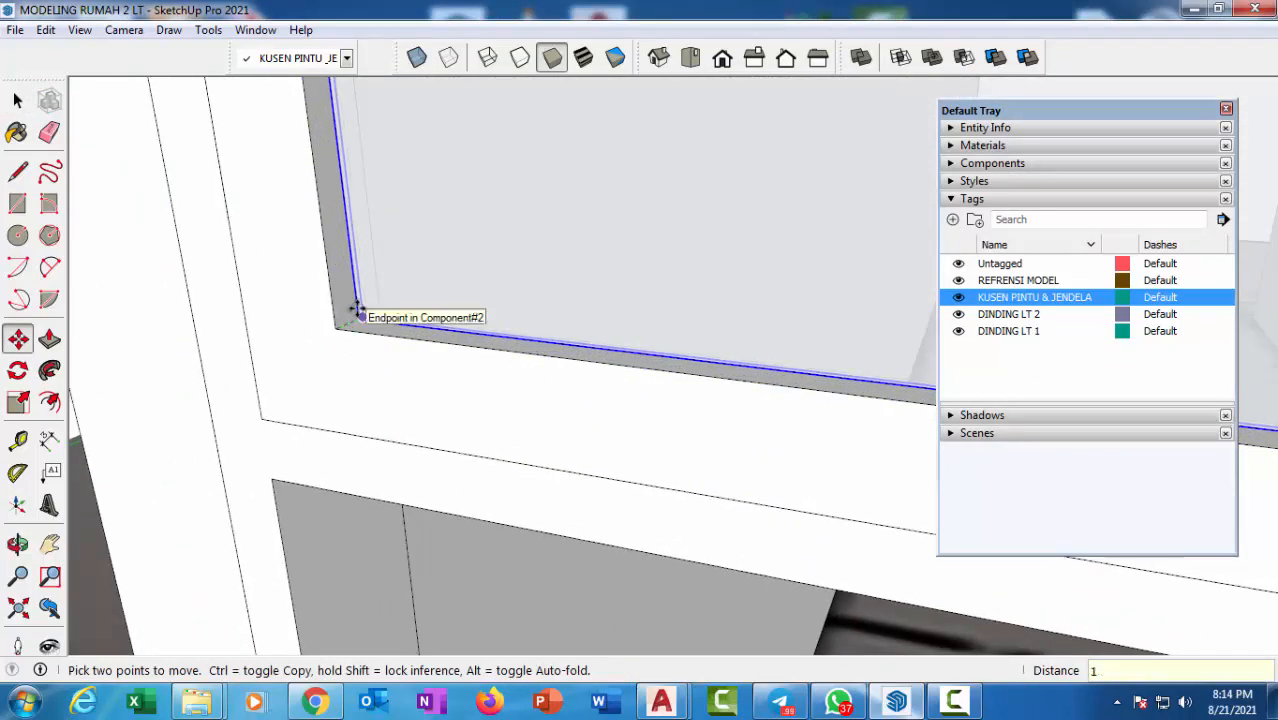
pyautogui.click(356, 312)
pyautogui.scroll(-5, 340, 325)
pyautogui.press('space')
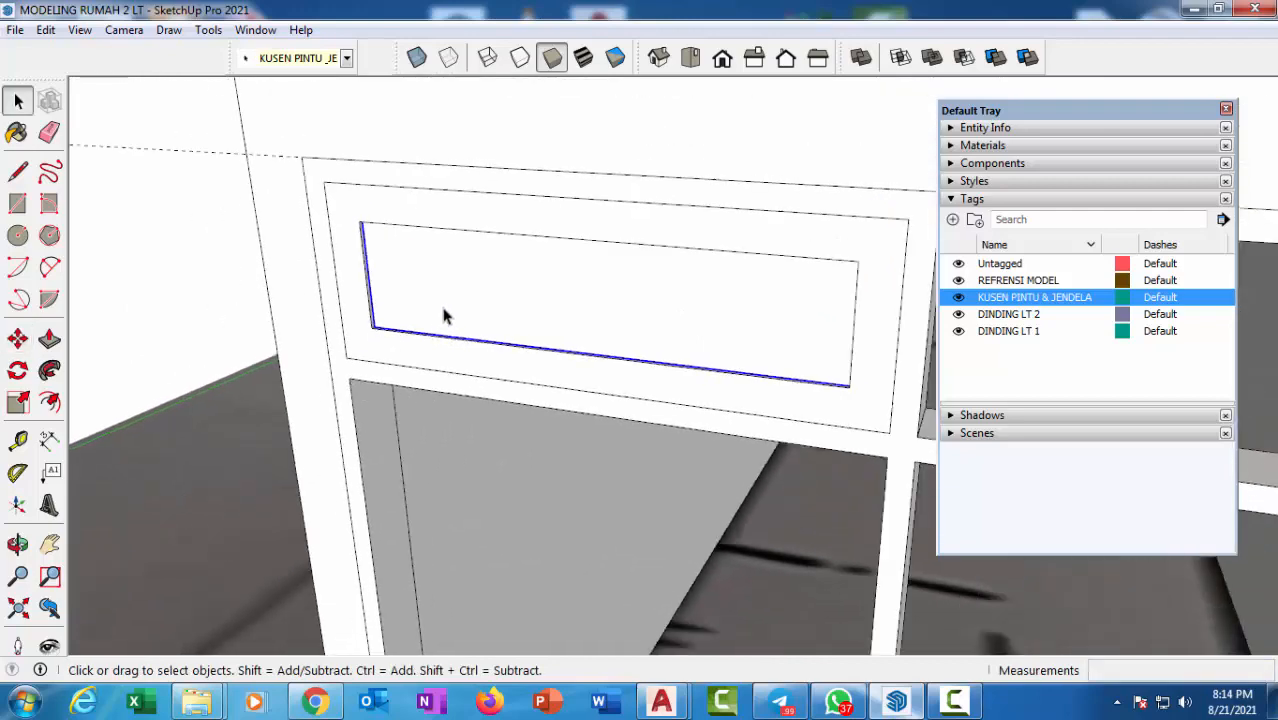
# Show the Glass and Mirrors collection of materials.
pyautogui.scroll(-3, 444, 316)
pyautogui.scroll(3, 476, 348)
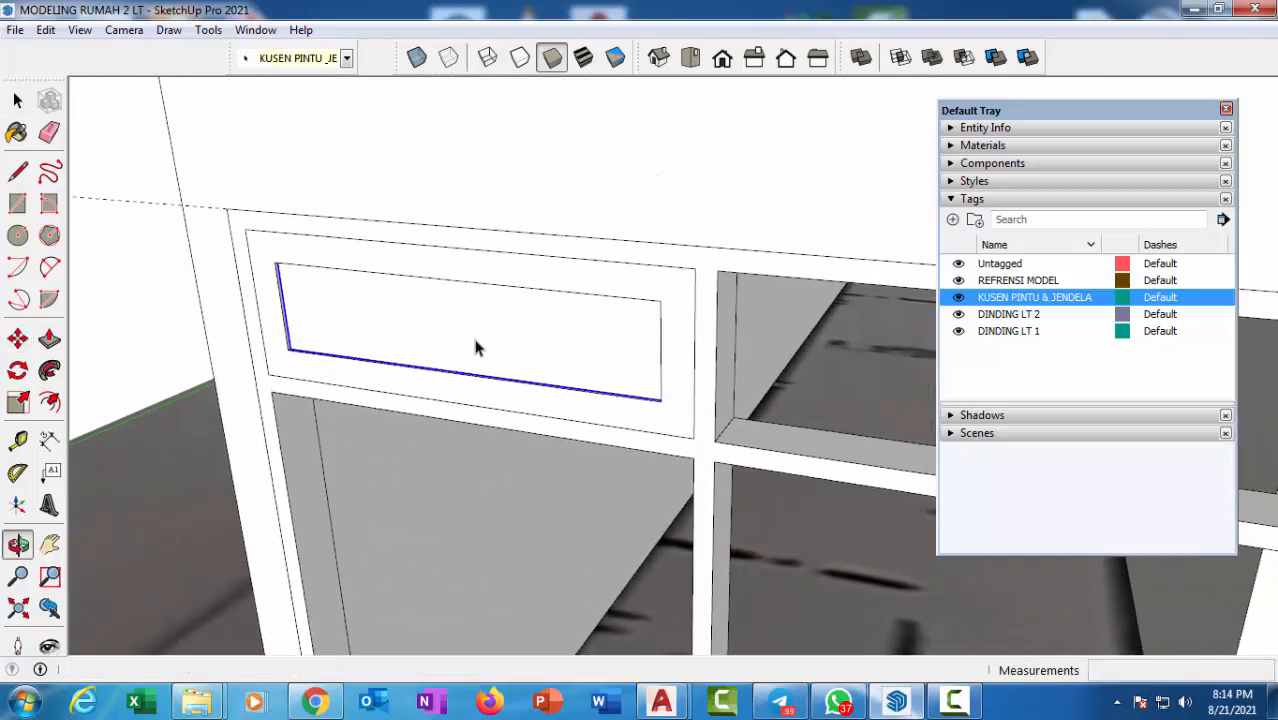
pyautogui.click(985, 145)
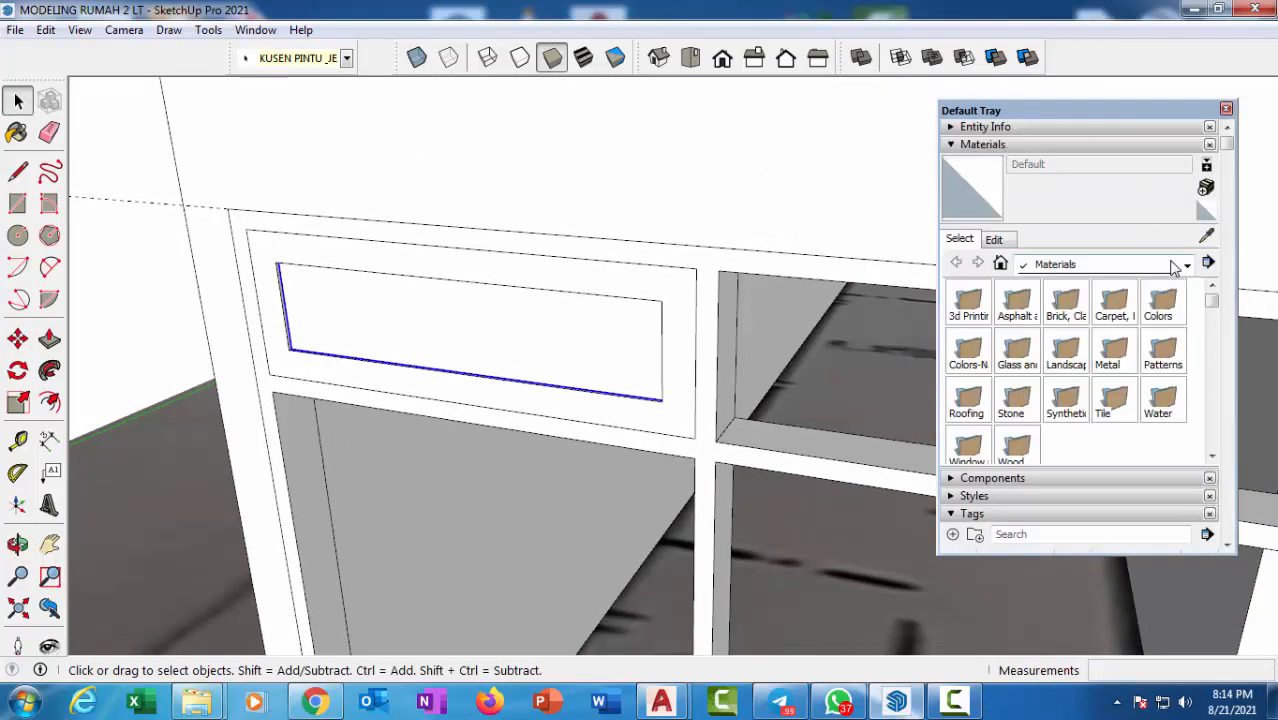
pyautogui.click(1176, 266)
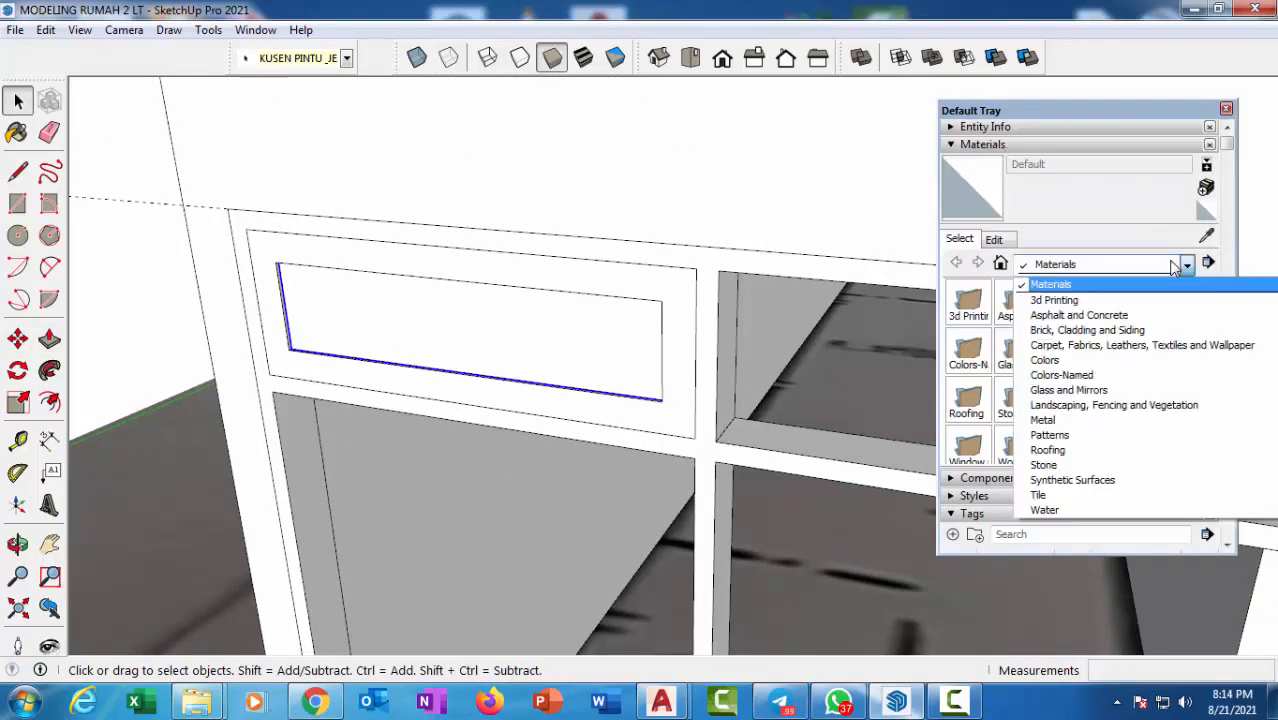
pyautogui.click(1068, 390)
# Open the glass pane component, paint it with Translucent Glass Gray and close the component.
pyautogui.moveTo(532, 338)
pyautogui.mouseDown(button='middle')
pyautogui.moveTo(530, 316)
pyautogui.moveTo(511, 342)
pyautogui.mouseUp(button='middle')
pyautogui.click(508, 345)
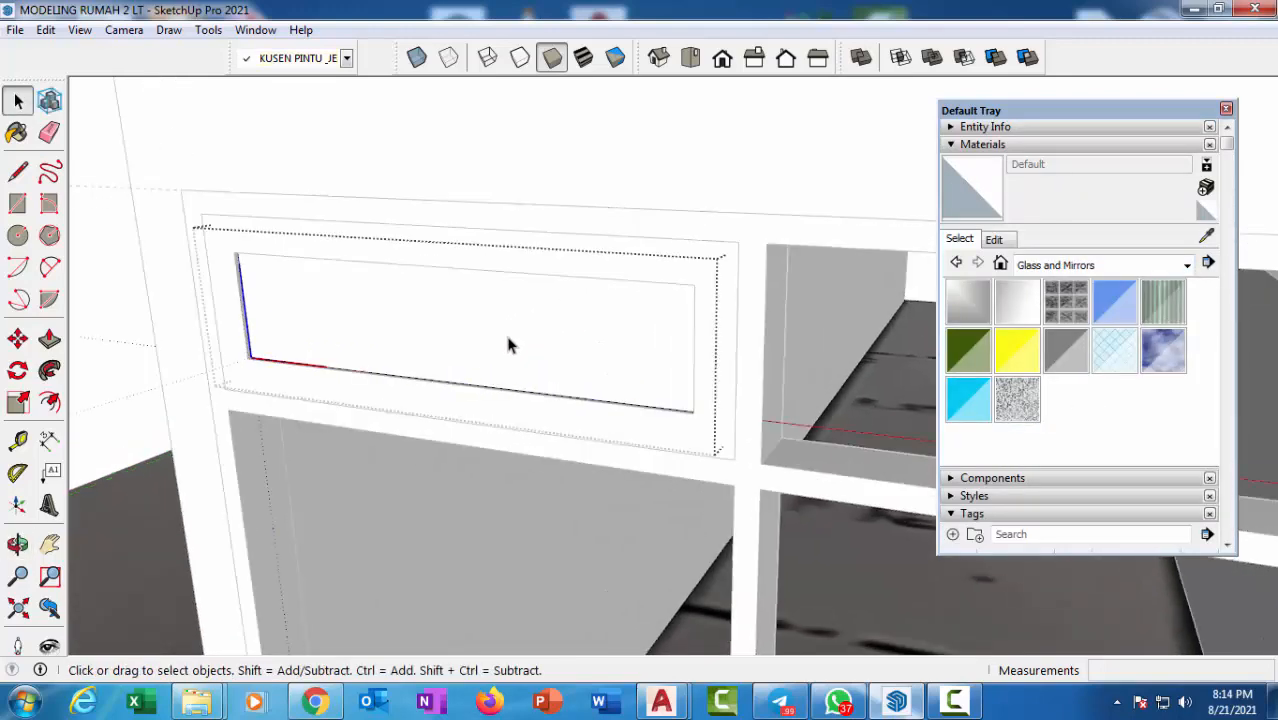
pyautogui.doubleClick(508, 345)
pyautogui.scroll(-4, 508, 345)
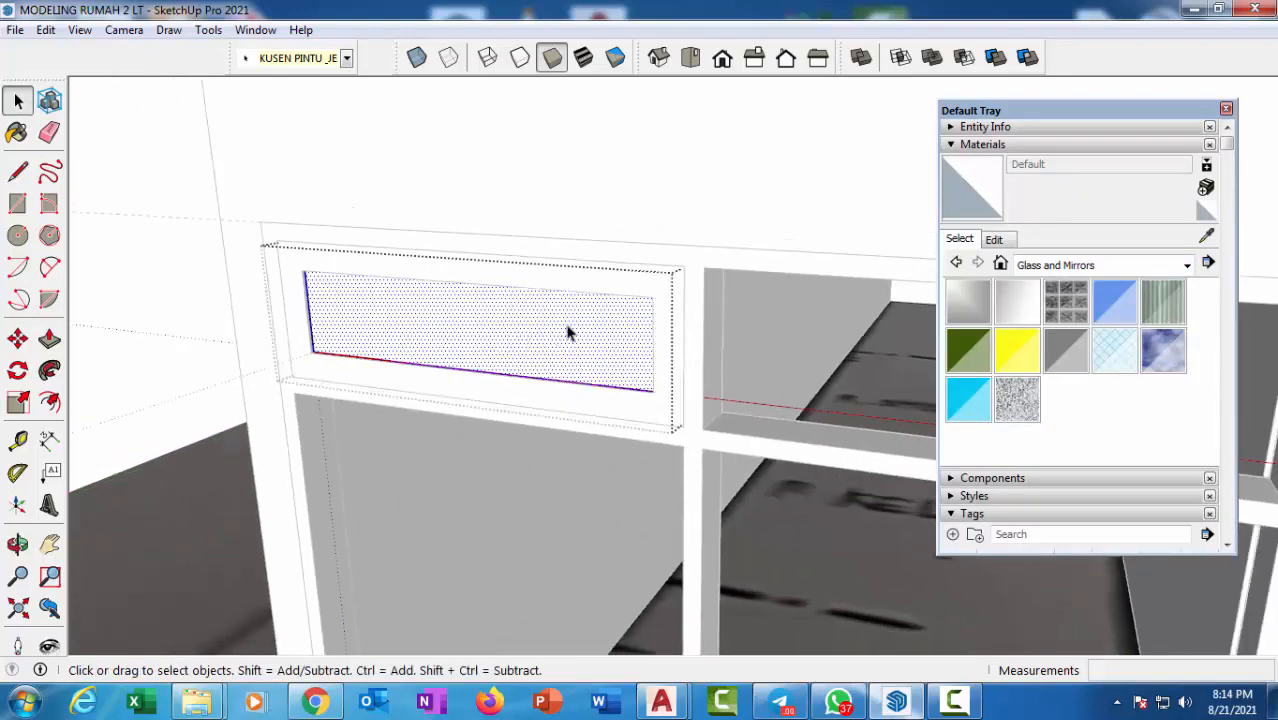
pyautogui.moveTo(531, 337); pyautogui.dragTo(474, 315, button='middle')
pyautogui.scroll(5, 474, 315)
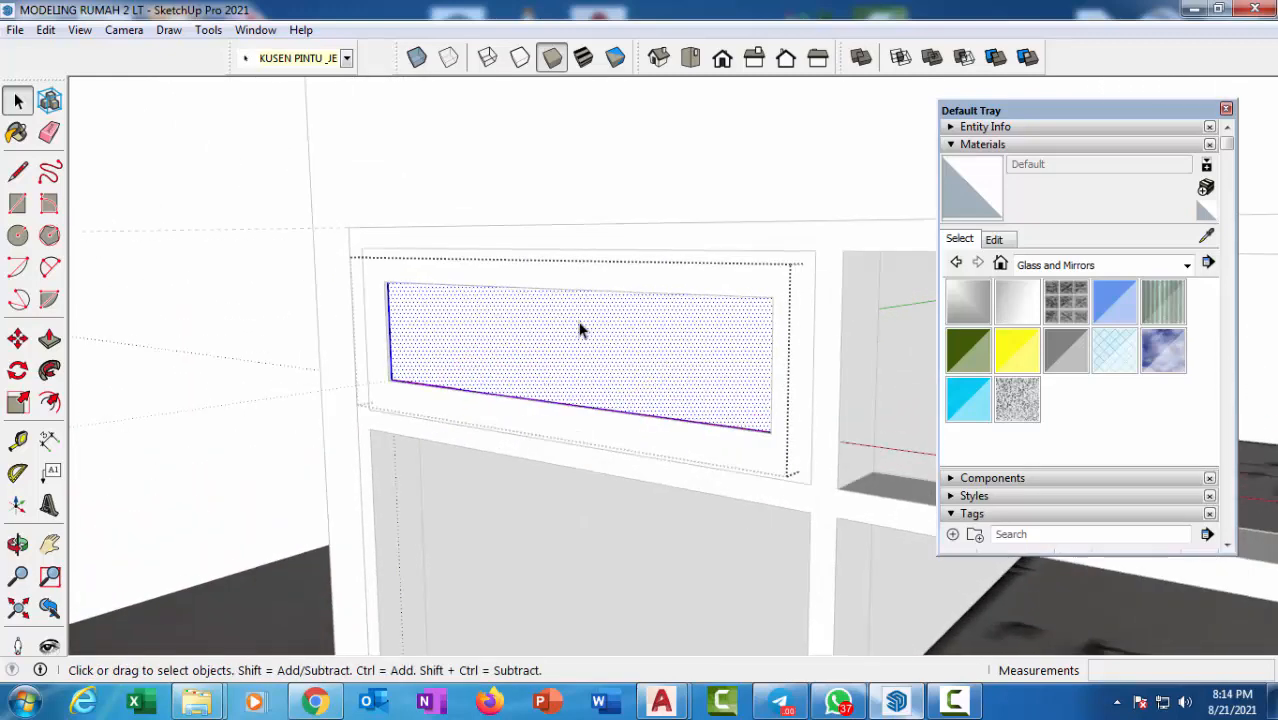
pyautogui.click(1066, 350)
pyautogui.click(737, 336)
pyautogui.scroll(-2, 737, 336)
pyautogui.moveTo(737, 336)
pyautogui.mouseDown(button='middle')
pyautogui.moveTo(348, 292)
pyautogui.moveTo(540, 313)
pyautogui.moveTo(550, 345)
pyautogui.mouseUp(button='middle')
pyautogui.scroll(-2, 305, 277)
pyautogui.press('space')
pyautogui.click(278, 267)
pyautogui.click(550, 345)
pyautogui.scroll(2, 422, 312)
pyautogui.keyDown('shift'); pyautogui.click(420, 300); pyautogui.keyUp('shift')
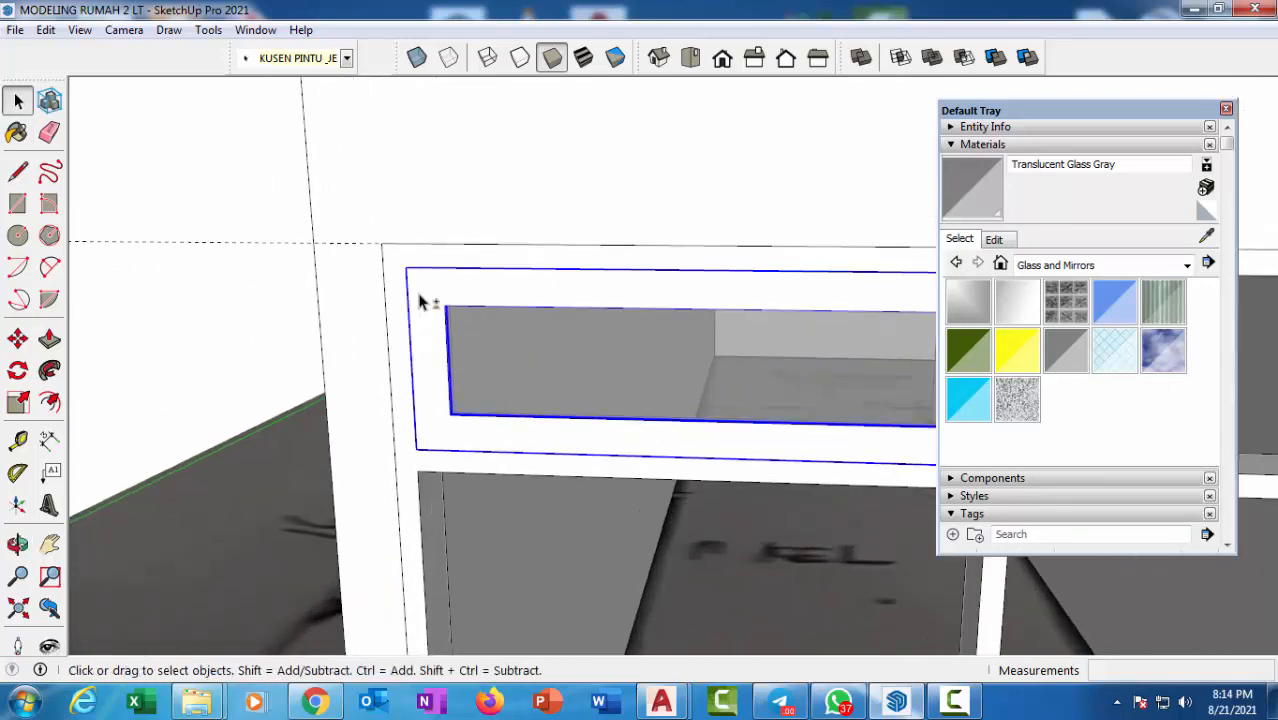
pyautogui.scroll(-2, 415, 302)
pyautogui.click(537, 340)
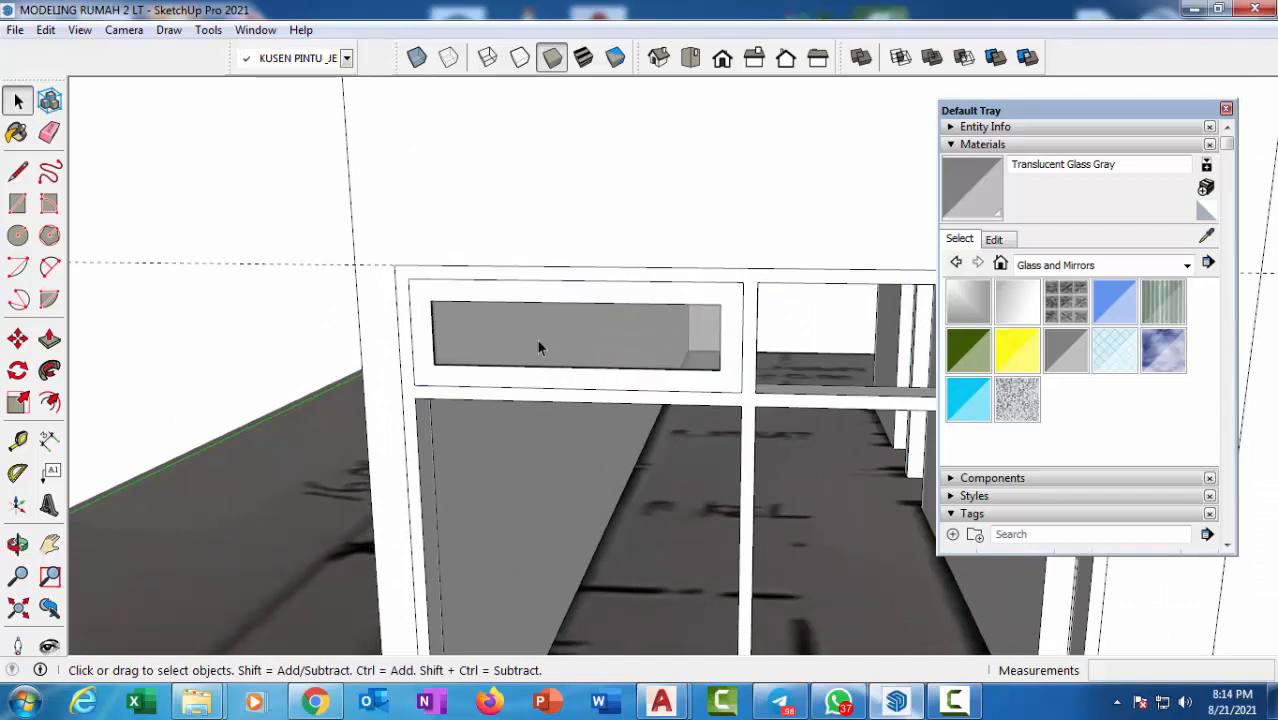
# Copy the upper-left sash together with its glass pane into the upper-right opening of the terrace window frame.
pyautogui.scroll(2, 537, 340)
pyautogui.scroll(1, 500, 340)
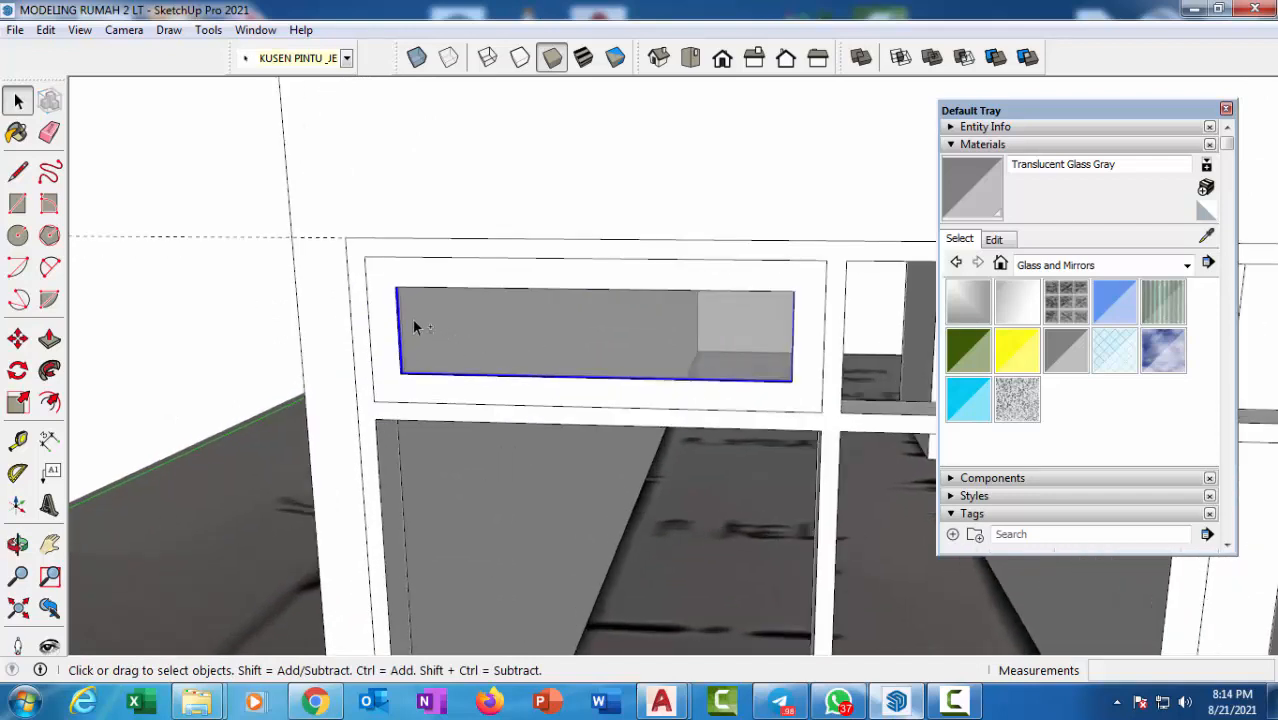
pyautogui.keyDown('ctrl'); pyautogui.click(380, 282); pyautogui.keyUp('ctrl')
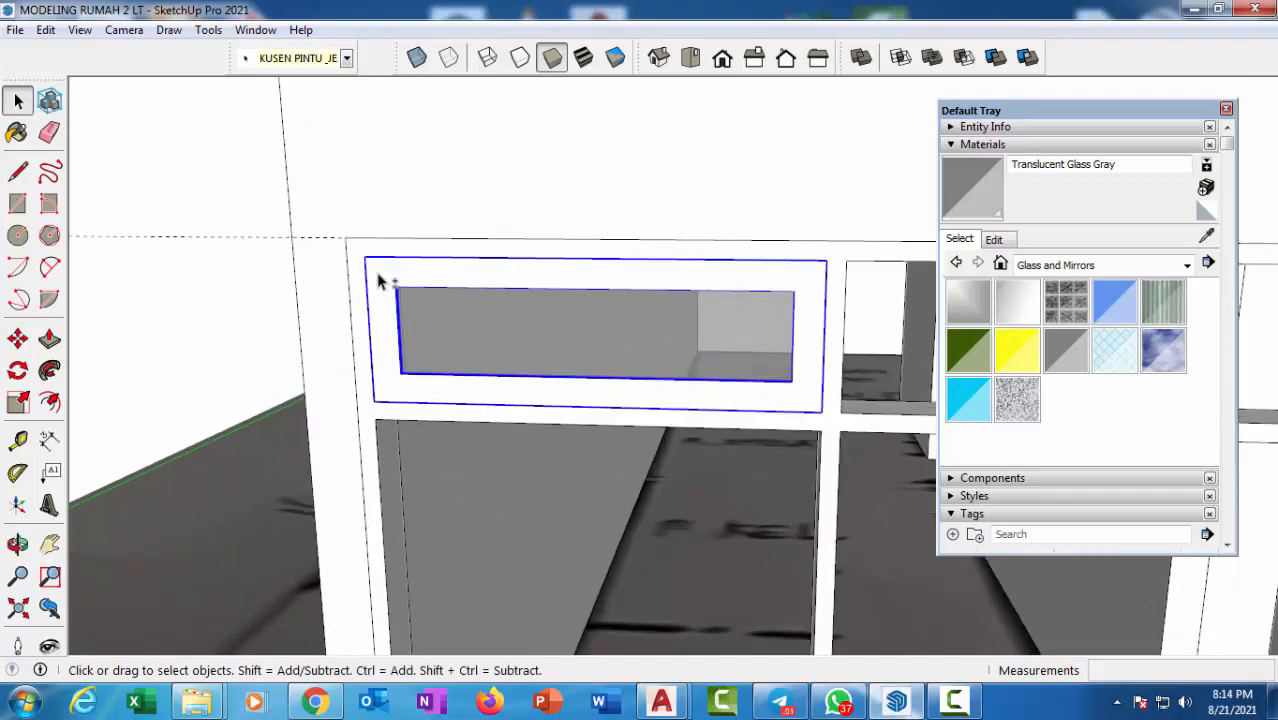
pyautogui.press('m')
pyautogui.press('ctrl')
pyautogui.click(369, 257)
pyautogui.scroll(-4, 137, 294)
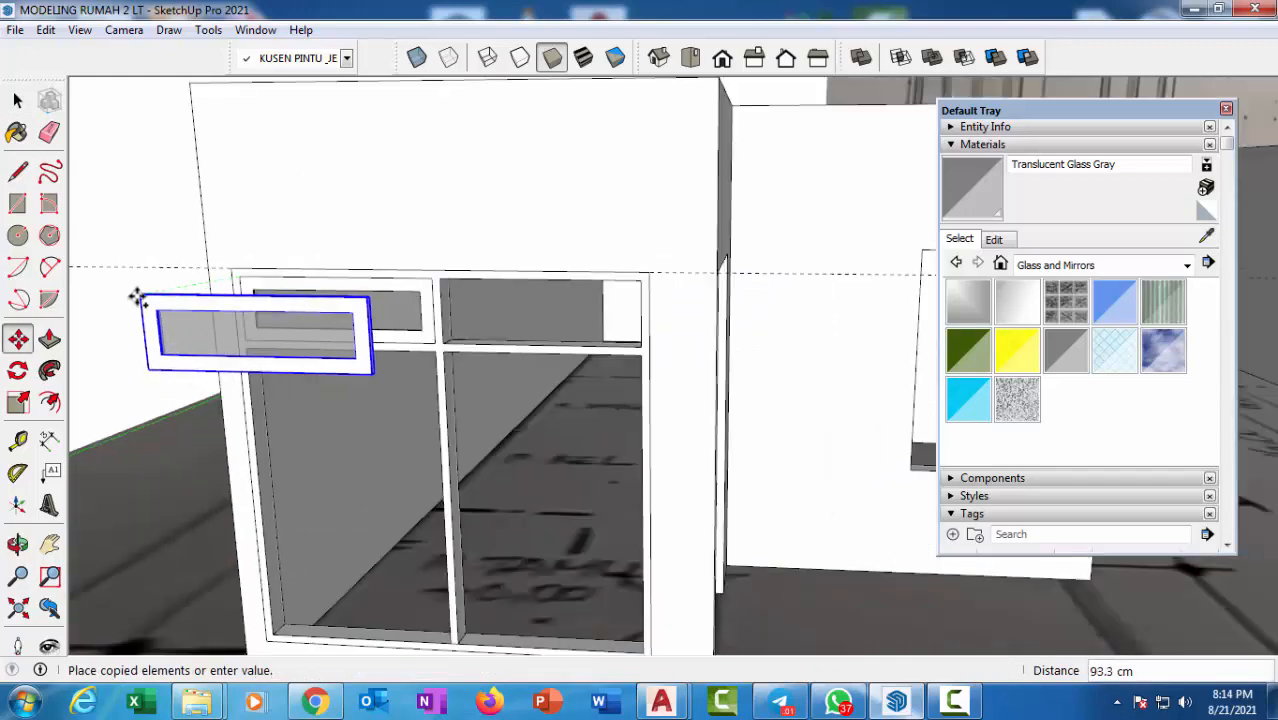
pyautogui.click(442, 277)
pyautogui.scroll(-2, 432, 268)
pyautogui.press('space')
# Draw a 61.0 by 194.1 cm rectangle covering the left half of the terrace window's lower-left opening.
pyautogui.scroll(-2, 432, 268)
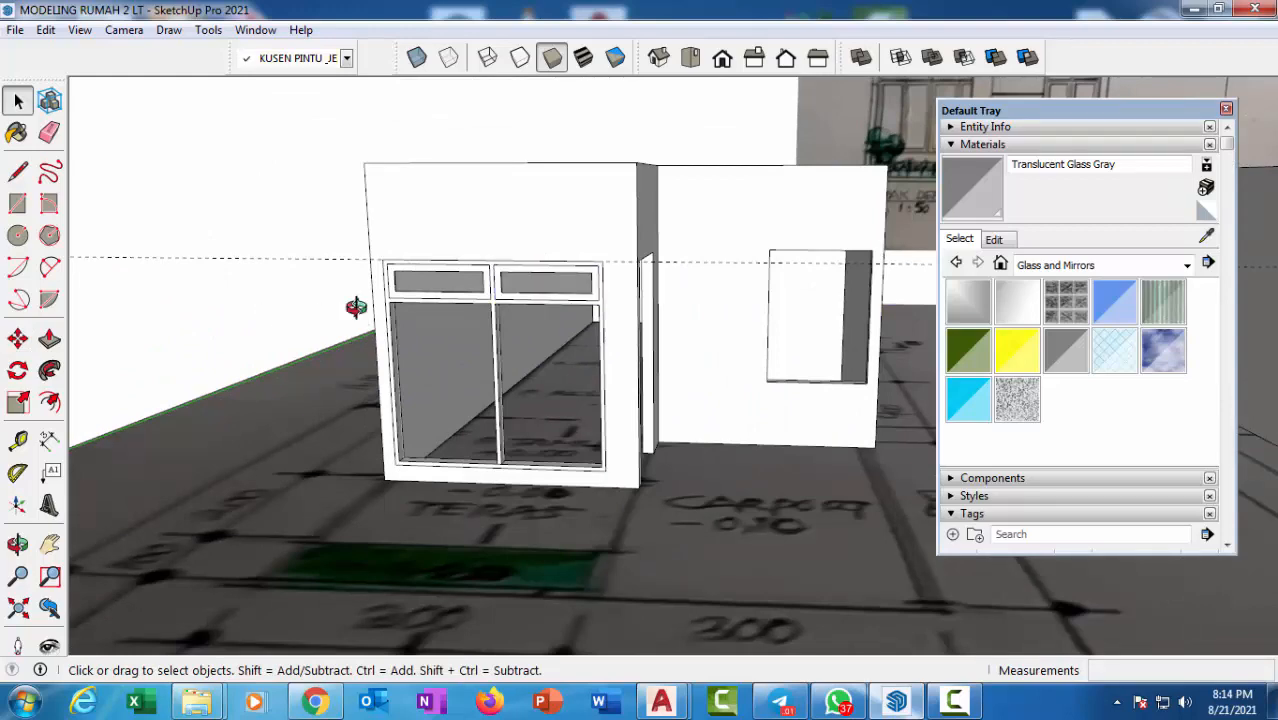
pyautogui.moveTo(356, 307); pyautogui.dragTo(405, 334, button='middle')
pyautogui.scroll(3, 513, 314)
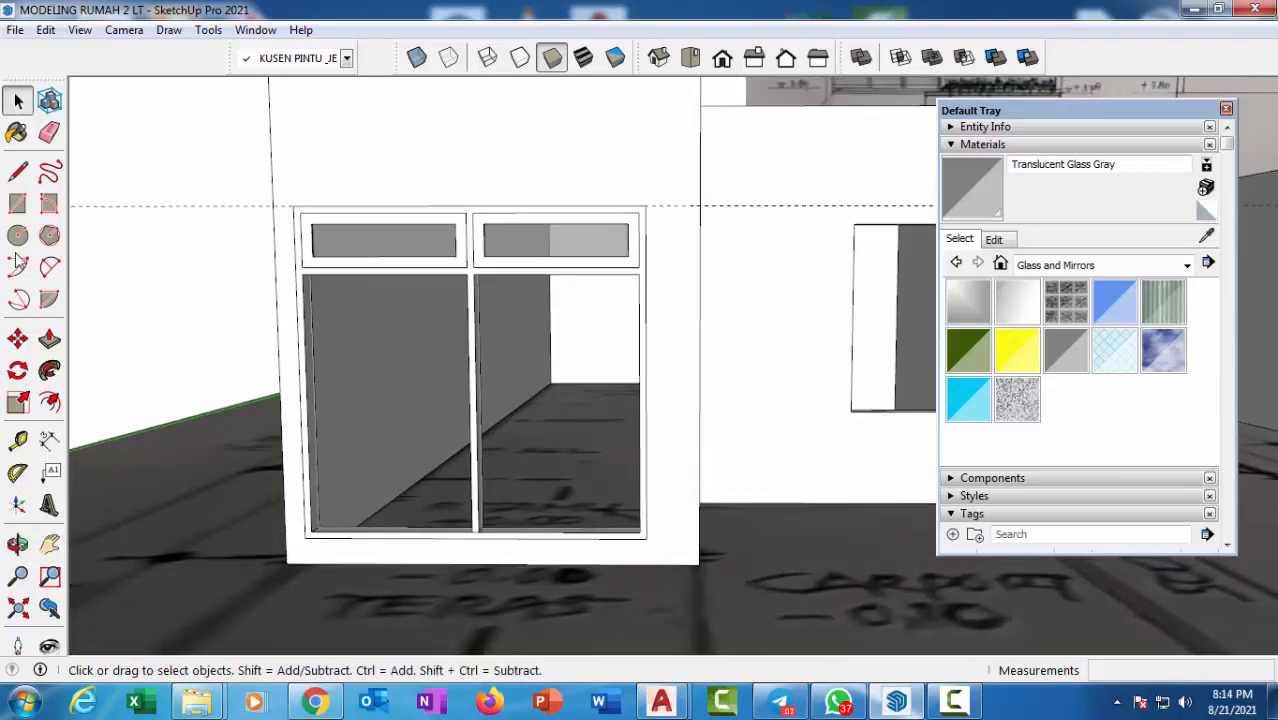
pyautogui.click(17, 203)
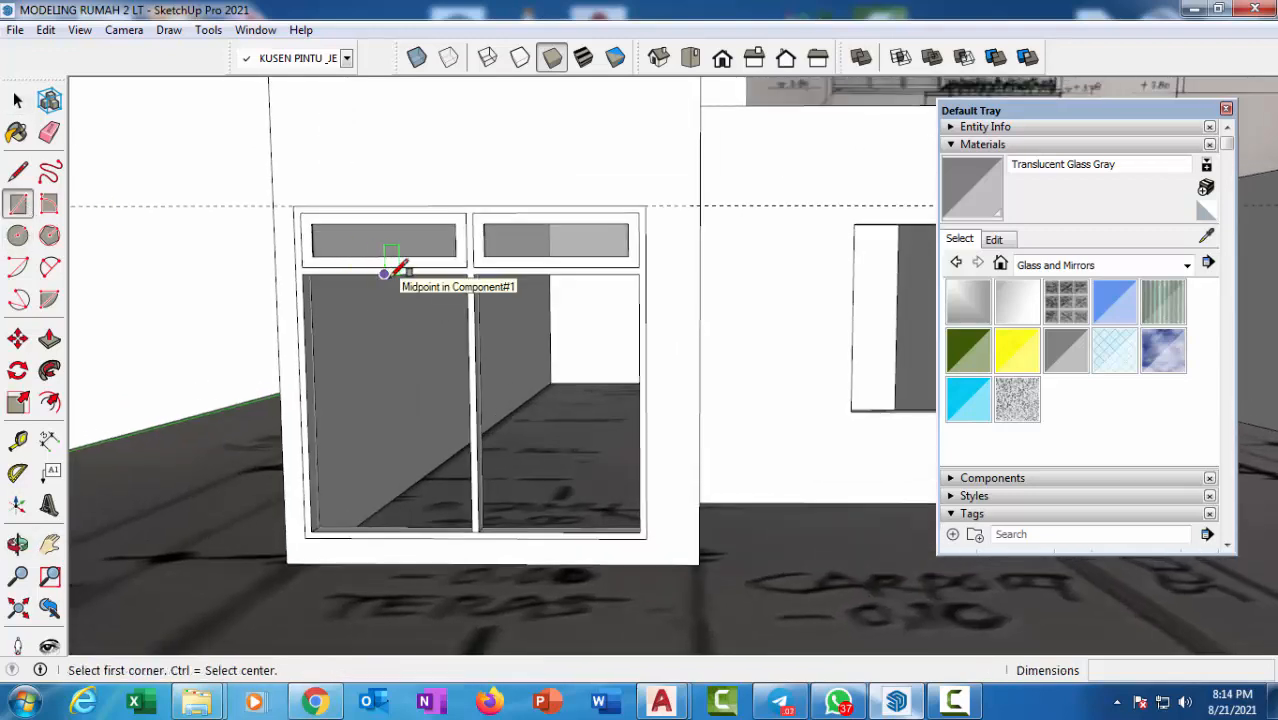
pyautogui.click(384, 273)
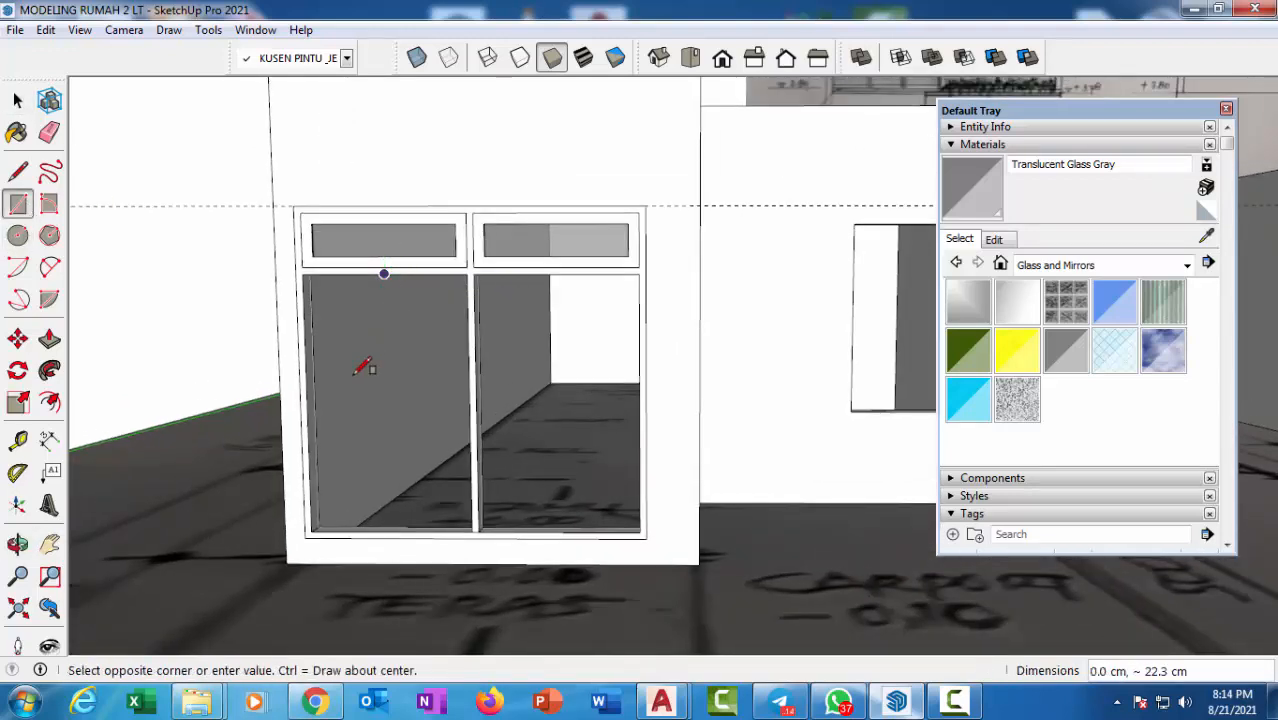
pyautogui.scroll(4, 320, 522)
pyautogui.click(322, 527)
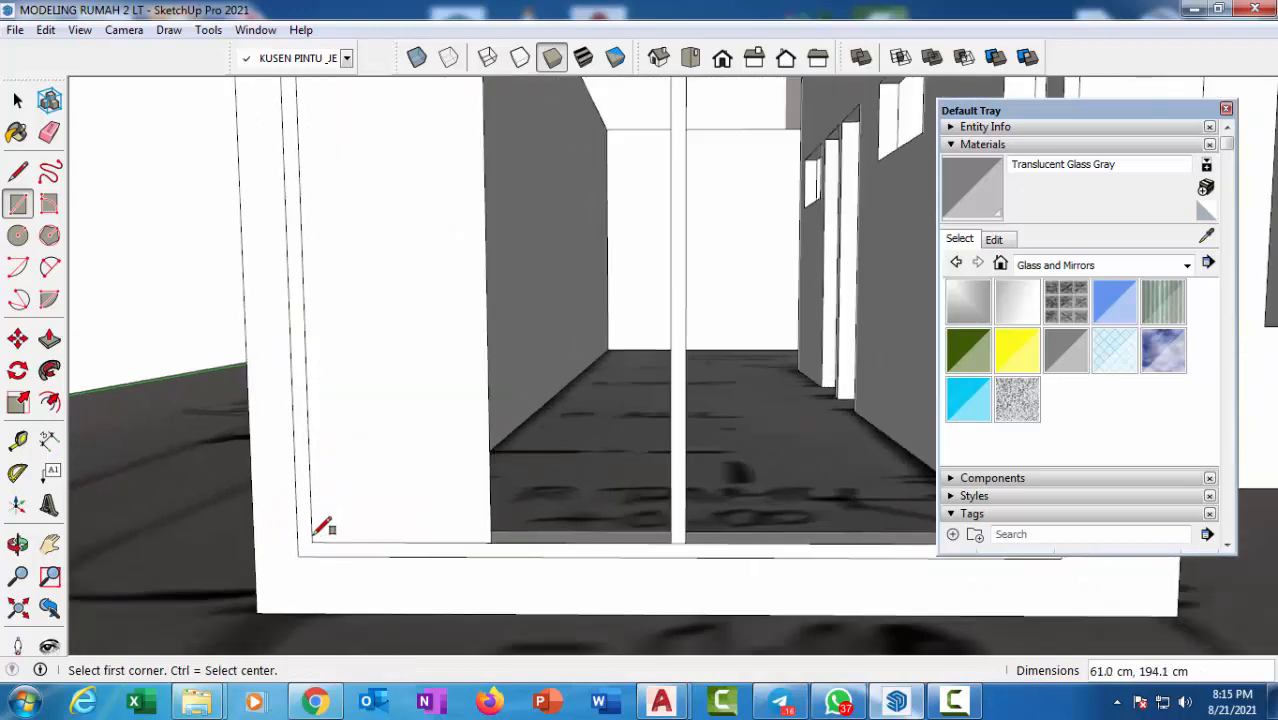
pyautogui.scroll(-3, 397, 370)
pyautogui.press('r')
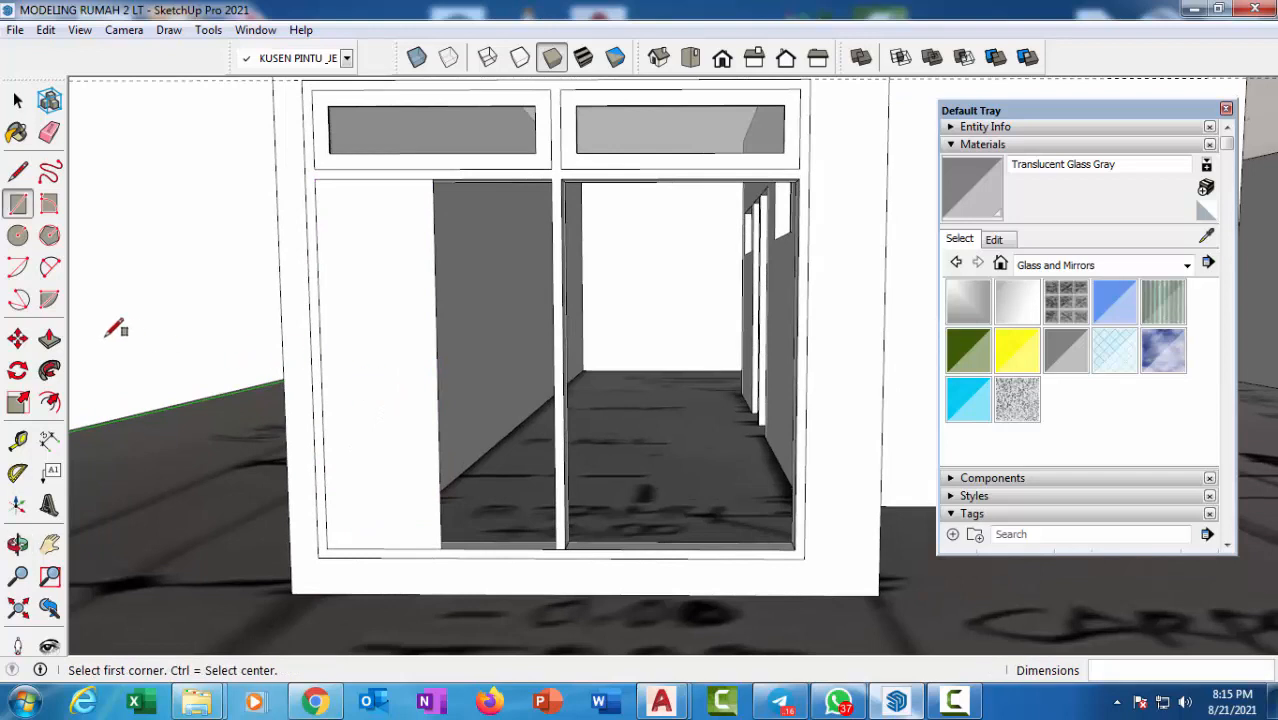
# Offset the rectangle's outline 8 cm inward and delete the inner face, leaving a sash border.
pyautogui.click(50, 401)
pyautogui.click(386, 208)
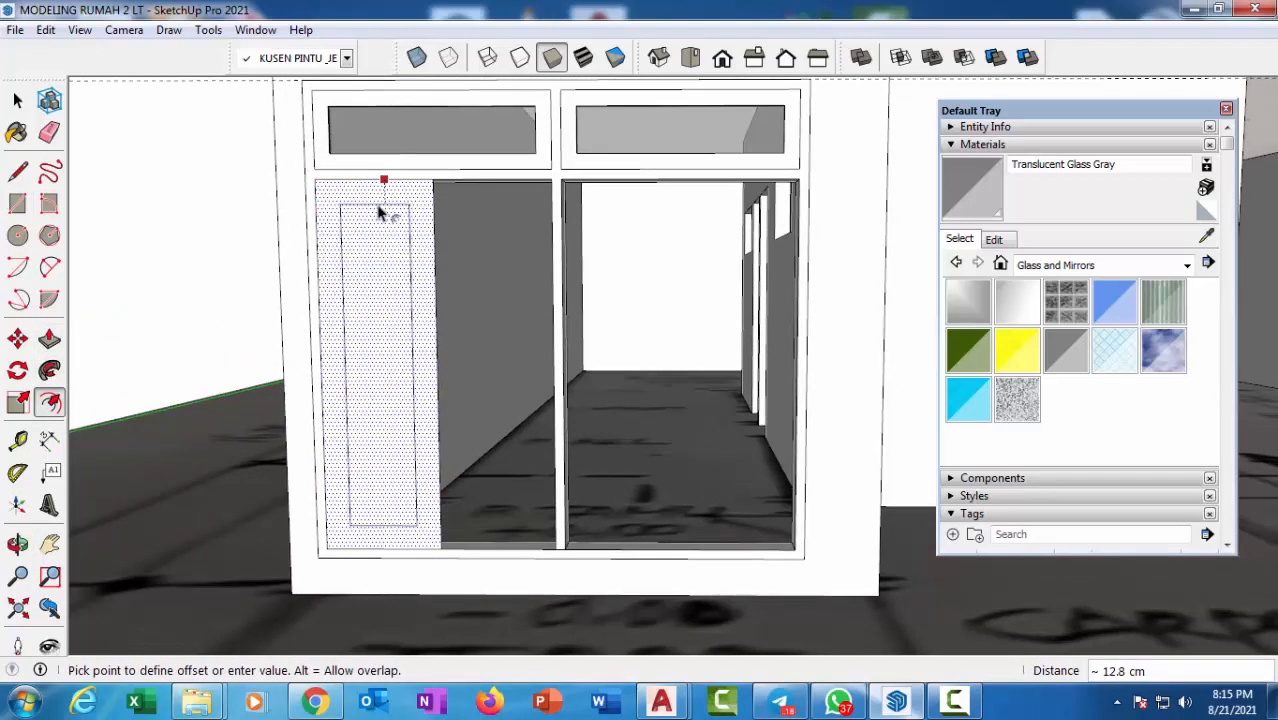
pyautogui.press('Return')
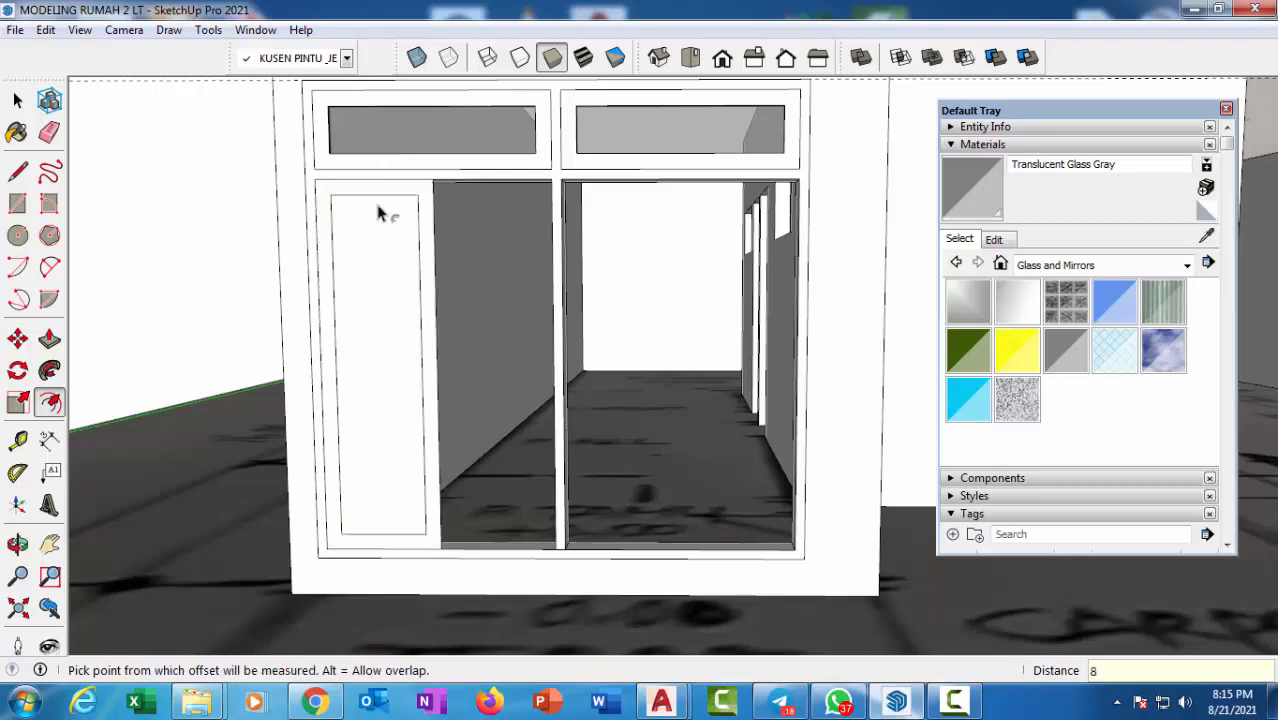
pyautogui.press('space')
pyautogui.scroll(1, 396, 298)
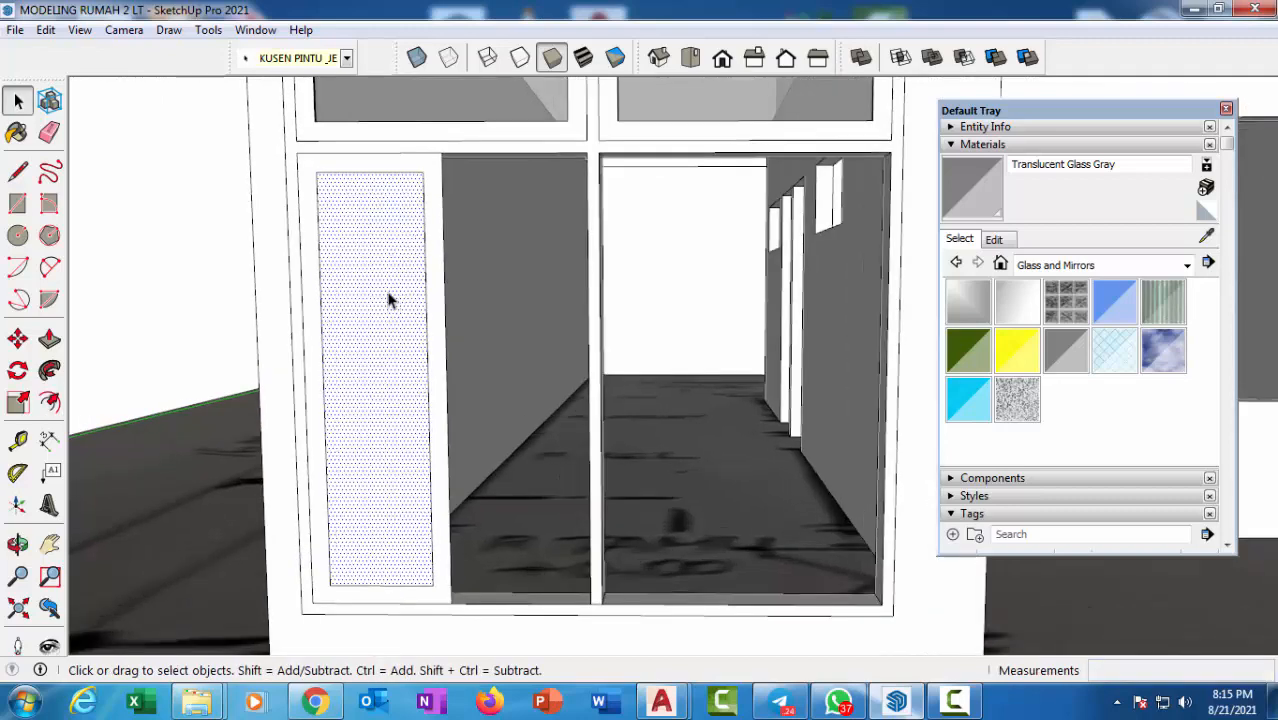
pyautogui.moveTo(387, 296); pyautogui.dragTo(423, 360, button='middle')
# Extrude the tall sash border 3 cm.
pyautogui.press('p')
pyautogui.scroll(2, 423, 360)
pyautogui.click(448, 328)
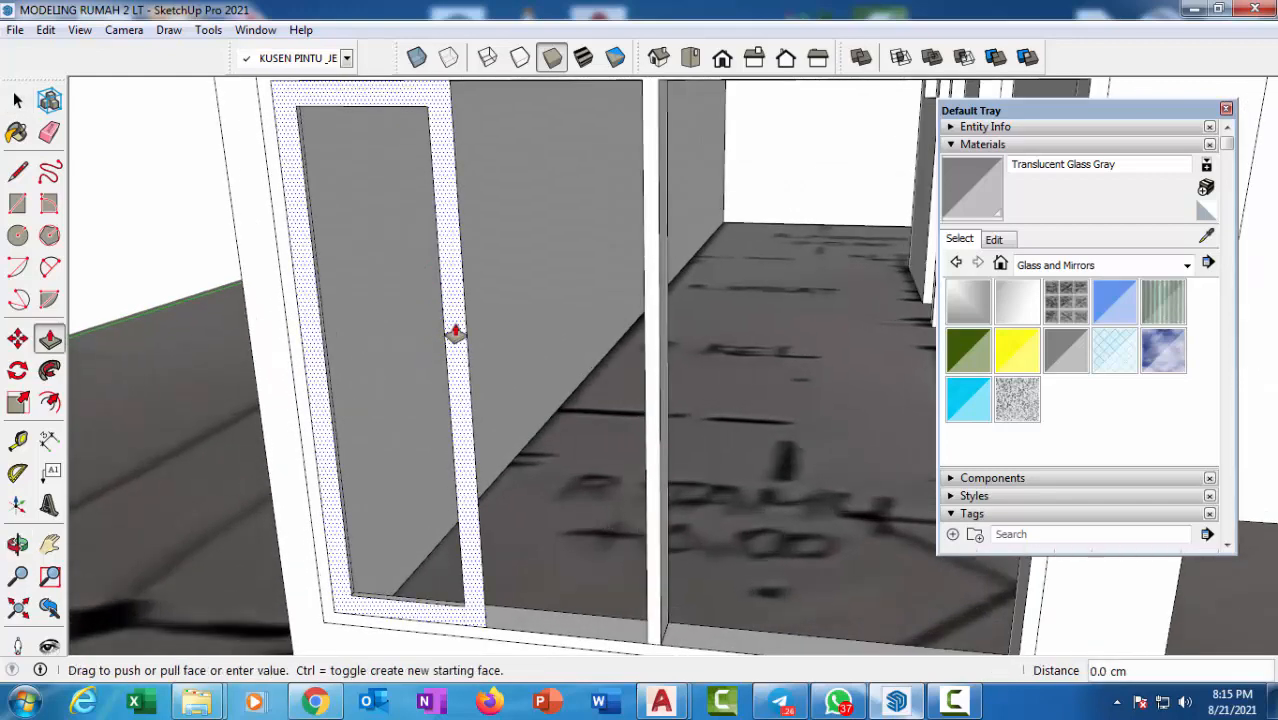
pyautogui.press('Return')
pyautogui.scroll(-3, 460, 324)
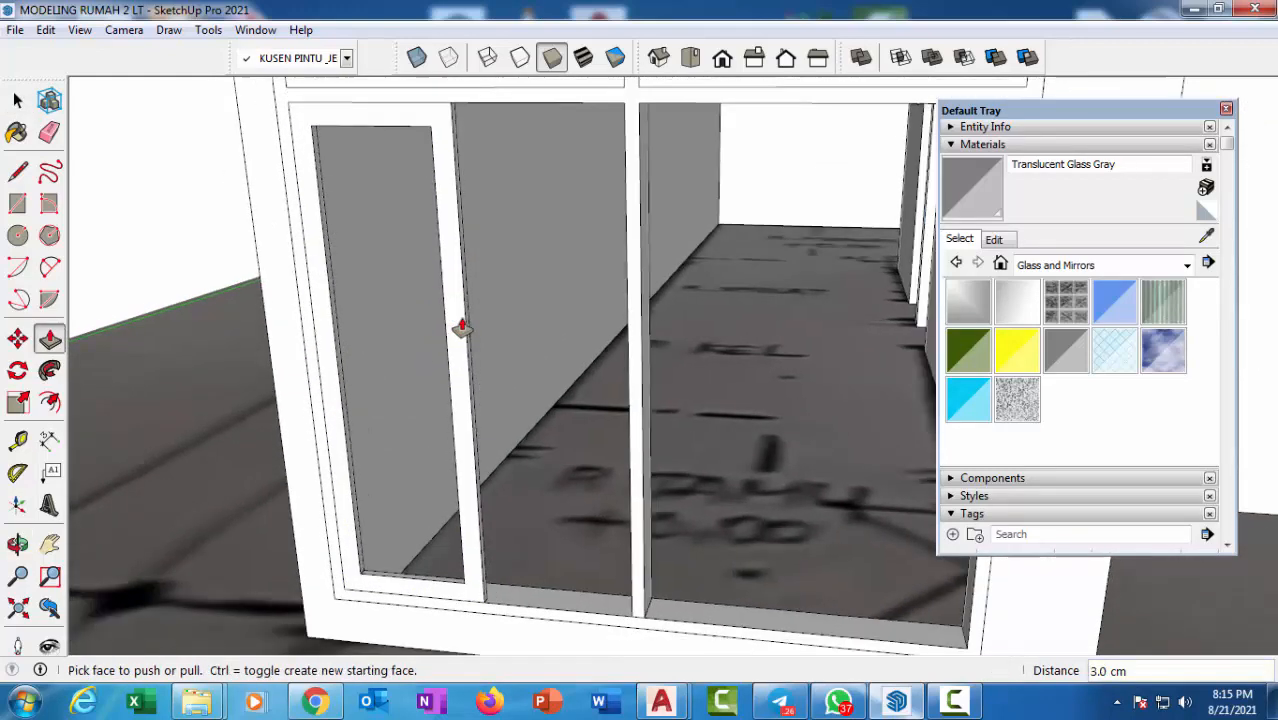
# Select the whole tall sash and make it a component.
pyautogui.press('space')
pyautogui.click(452, 280)
pyautogui.doubleClick(452, 280)
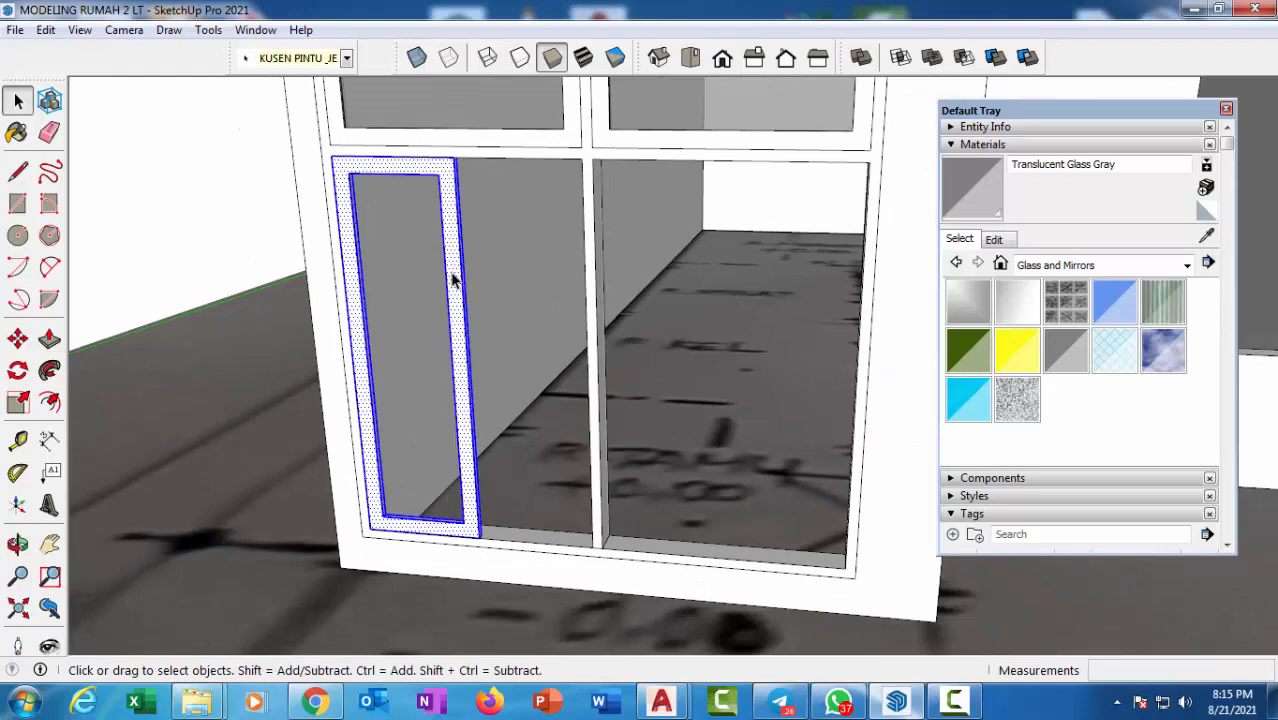
pyautogui.rightClick(452, 280)
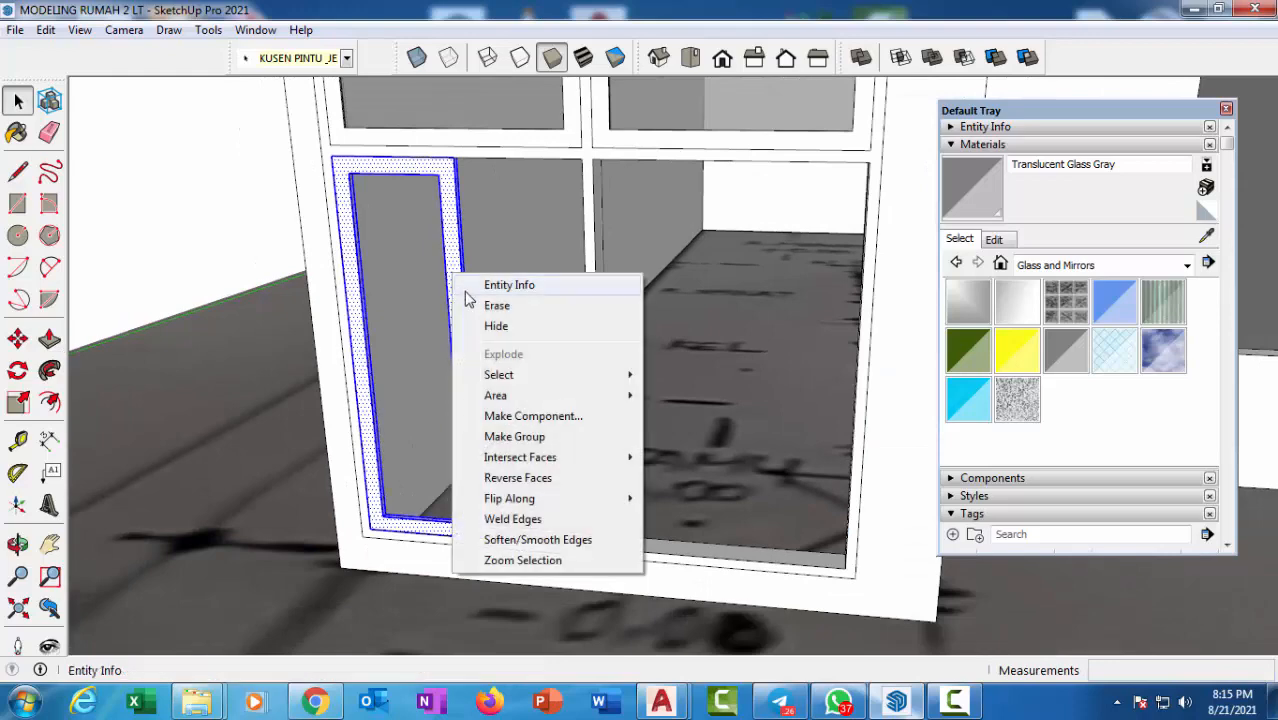
pyautogui.click(542, 417)
pyautogui.click(890, 502)
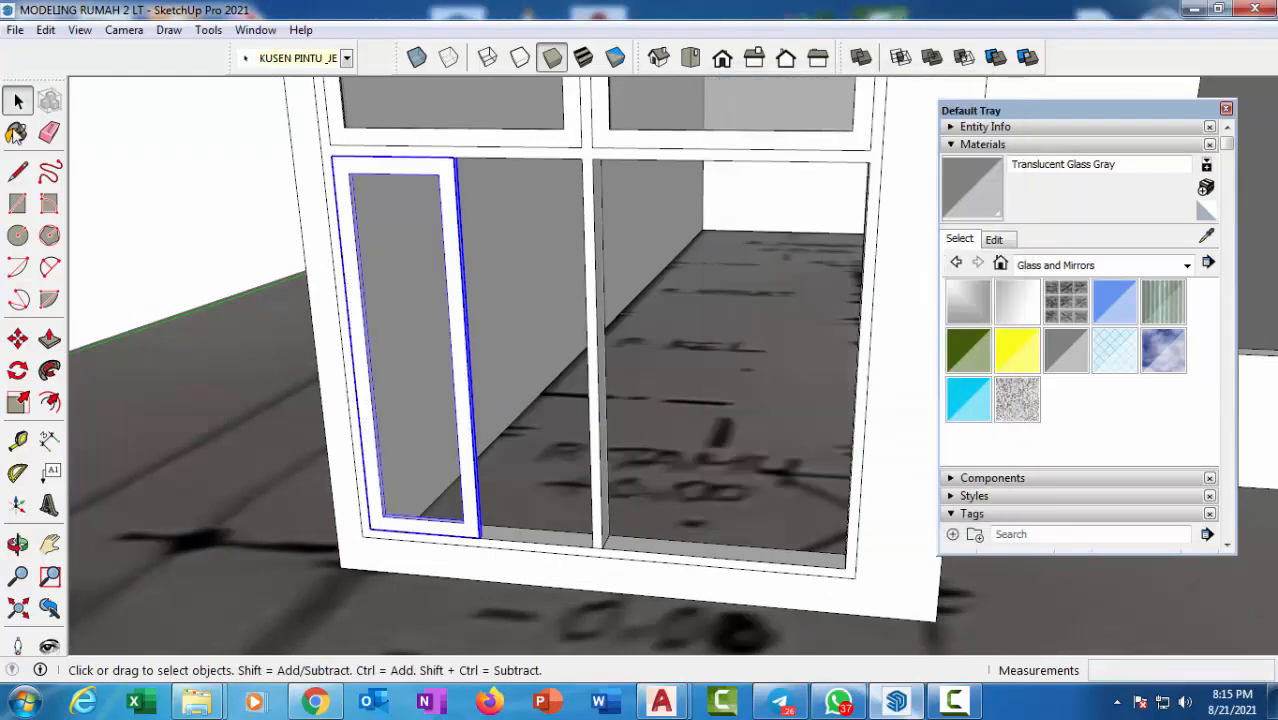
# Draw a rectangle of about 45.2 by 179 cm across the tall sash's inner opening for its glass pane.
pyautogui.click(17, 203)
pyautogui.click(348, 172)
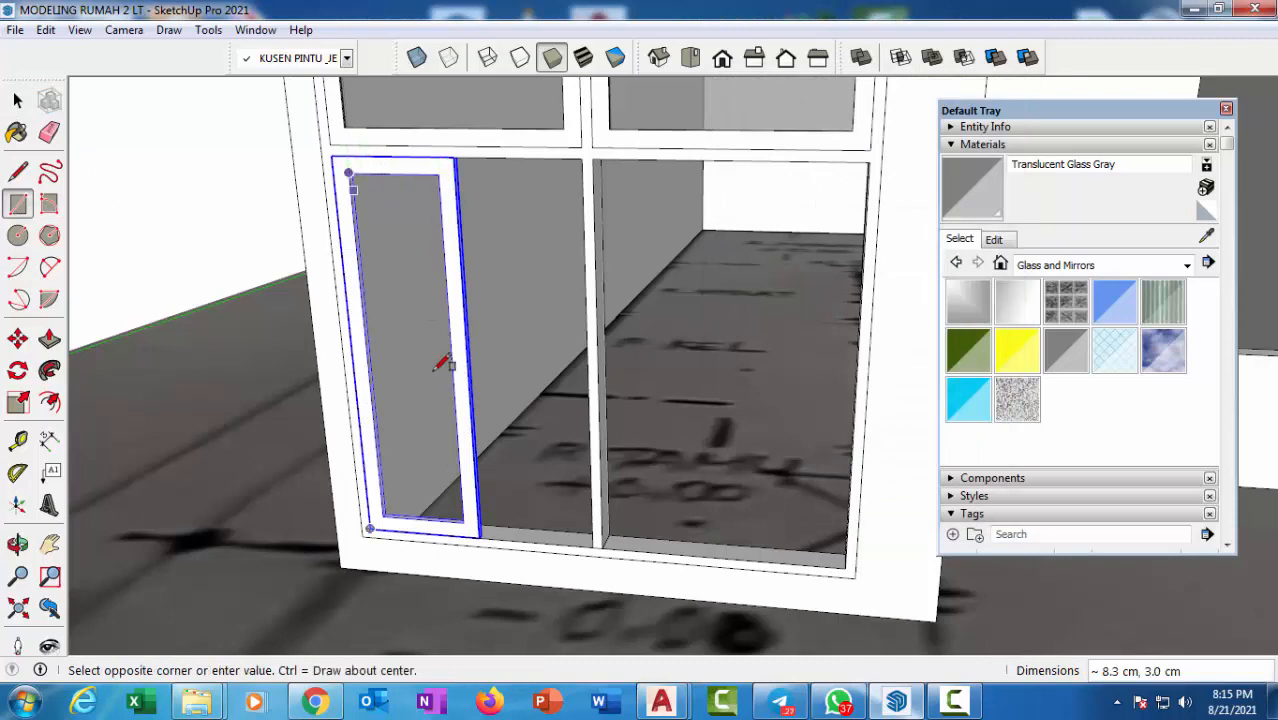
pyautogui.click(465, 521)
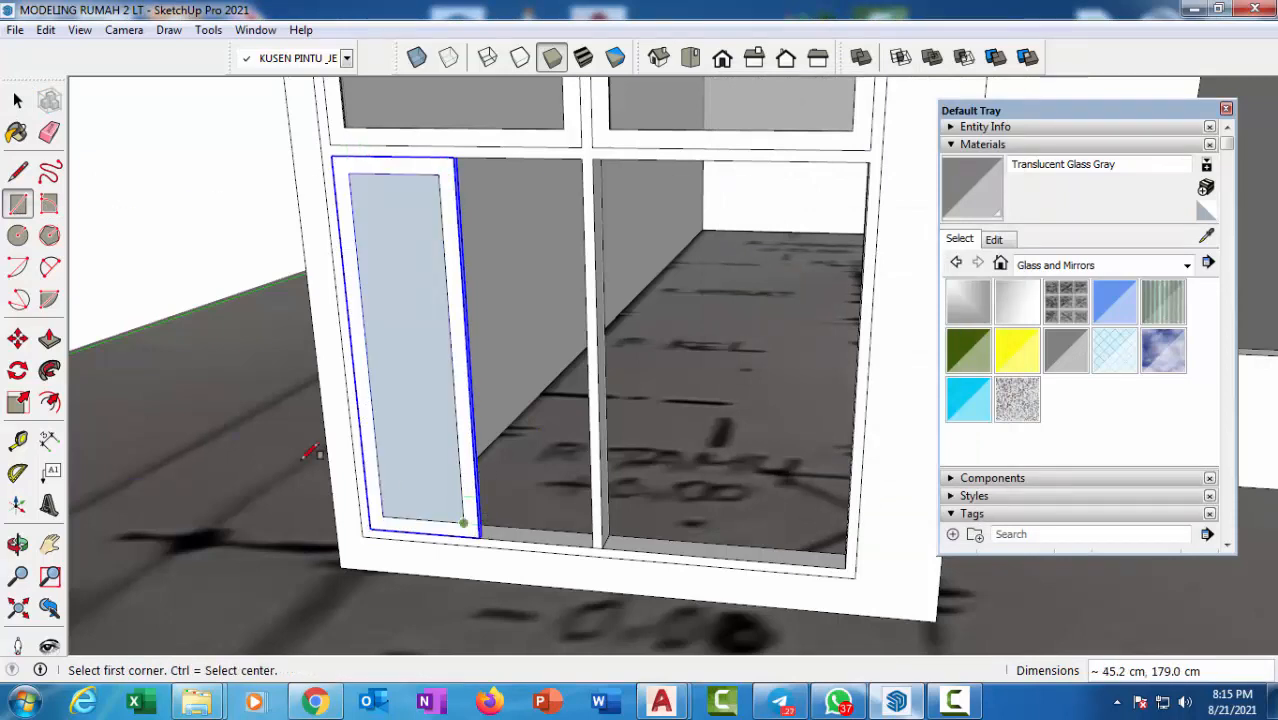
# Try to extrude the tall sash's glass rectangle 5 cm.
pyautogui.click(49, 339)
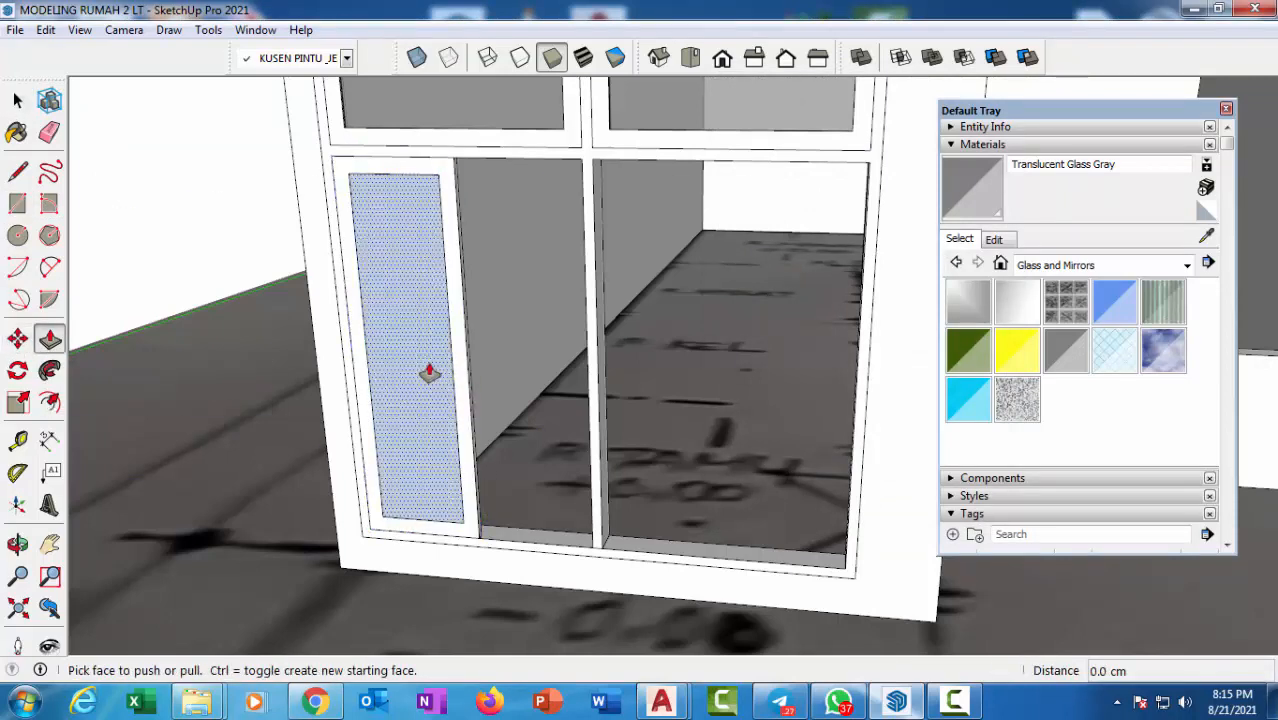
pyautogui.moveTo(428, 371); pyautogui.dragTo(500, 355)
pyautogui.press('Return')
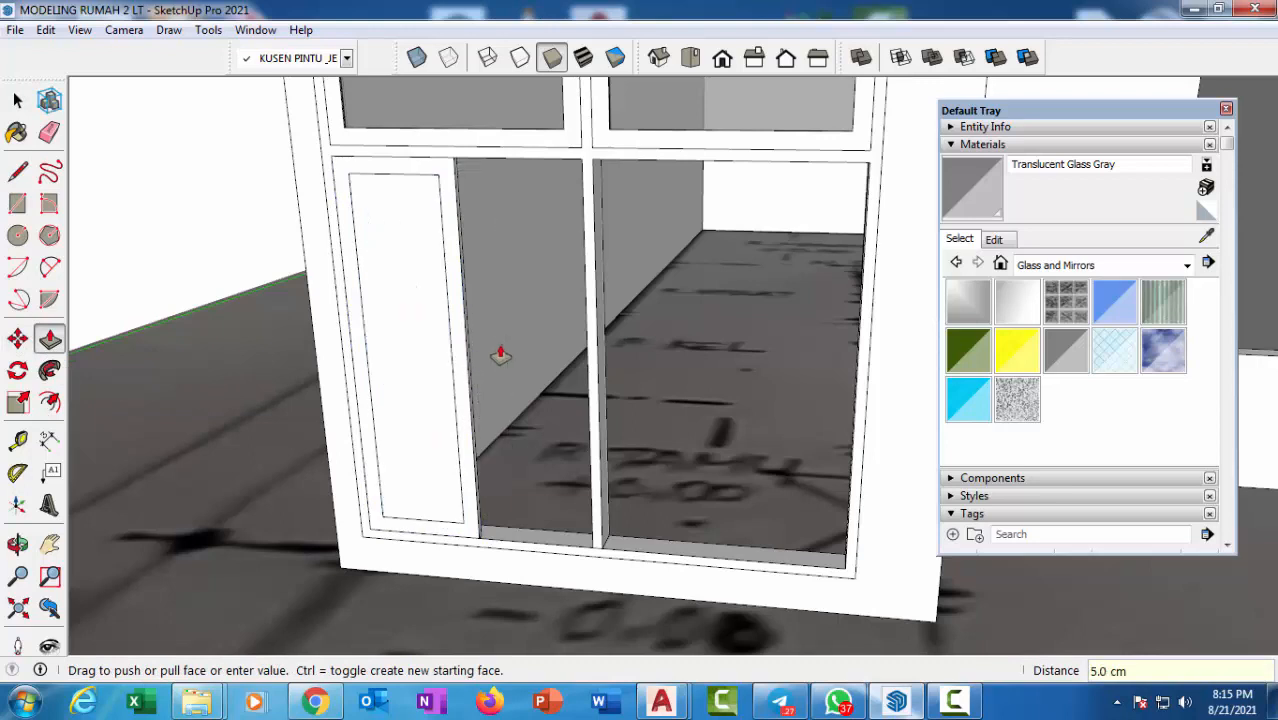
pyautogui.press('space')
pyautogui.doubleClick(388, 291)
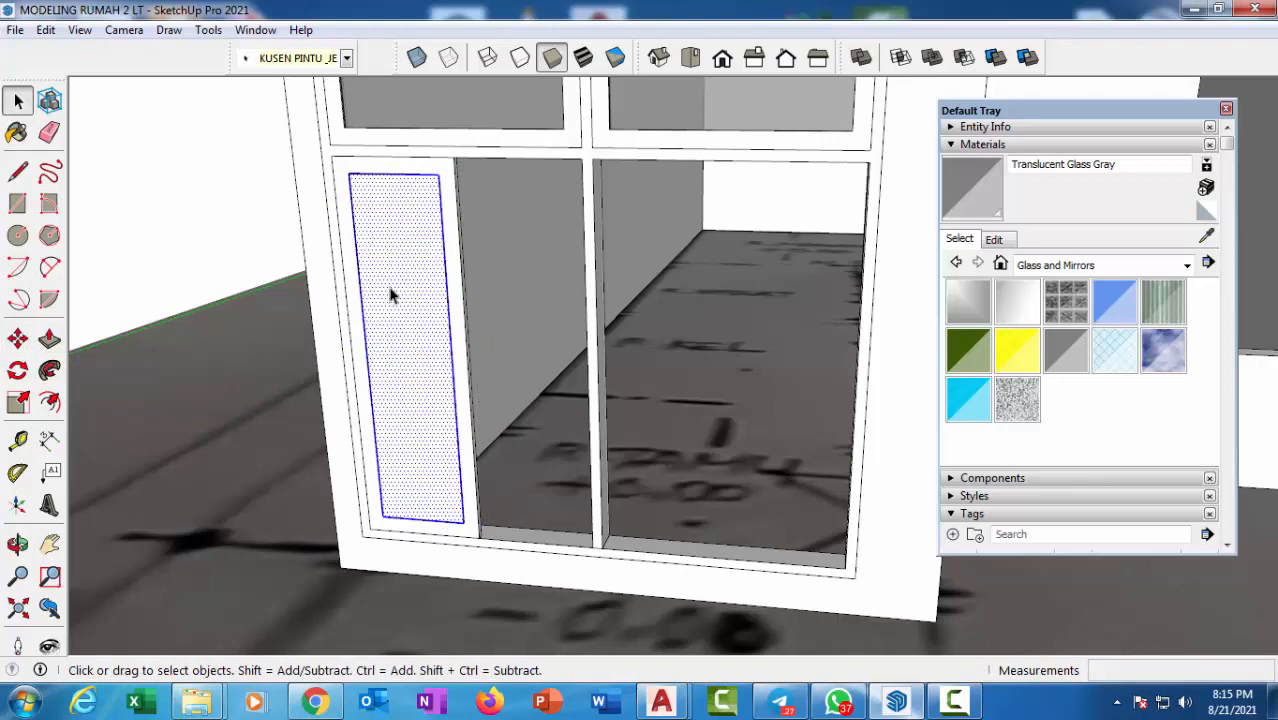
pyautogui.rightClick(391, 294)
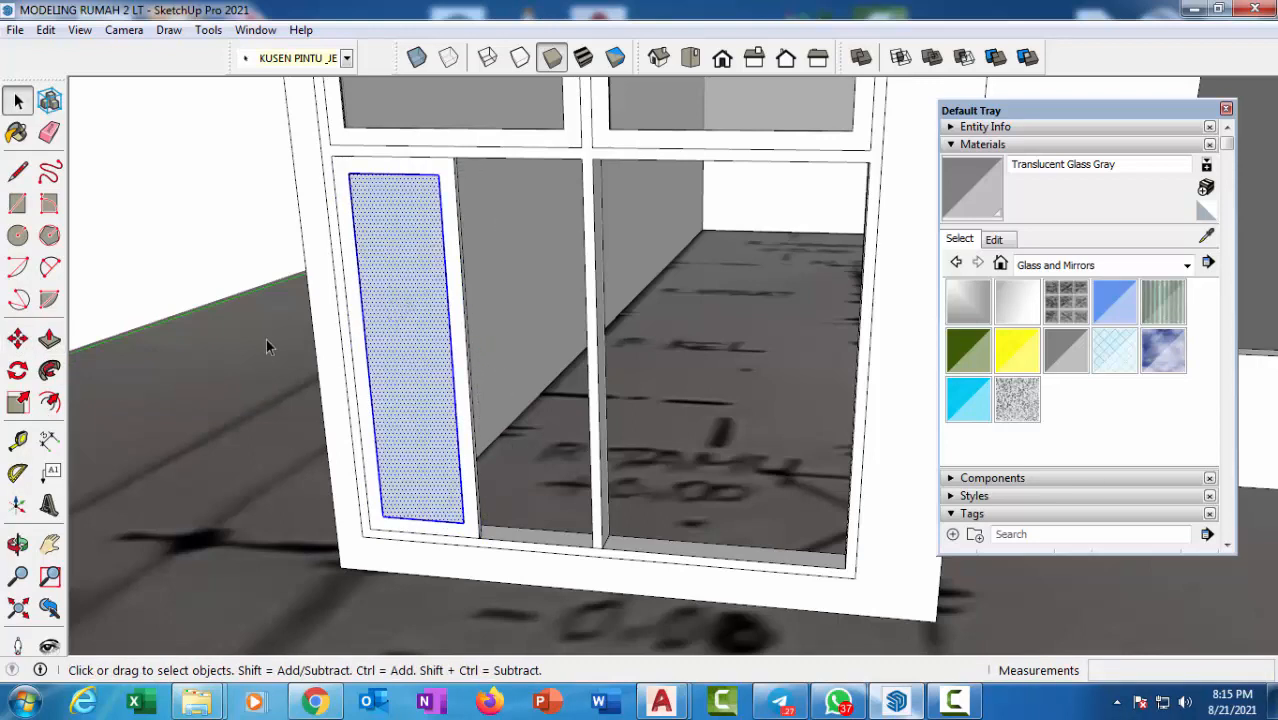
# Extrude the tall sash's glass rectangle 0.5 cm.
pyautogui.click(49, 339)
pyautogui.click(404, 334)
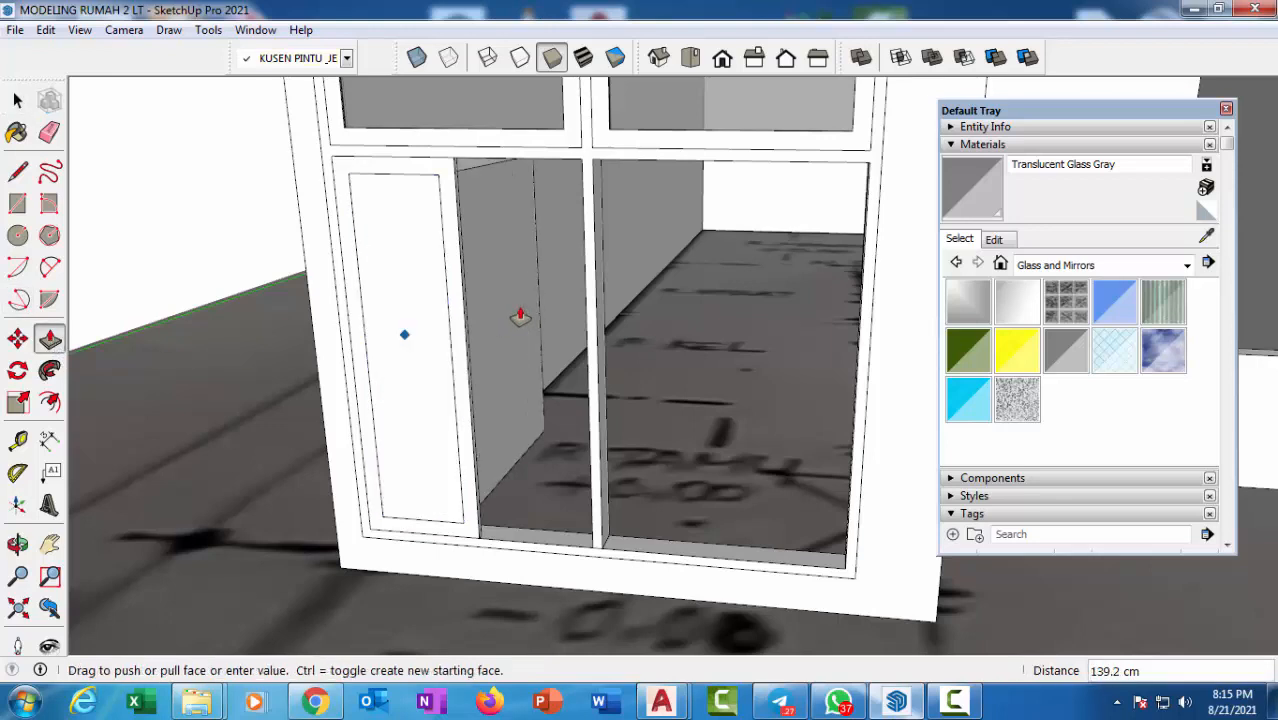
pyautogui.press('Escape')
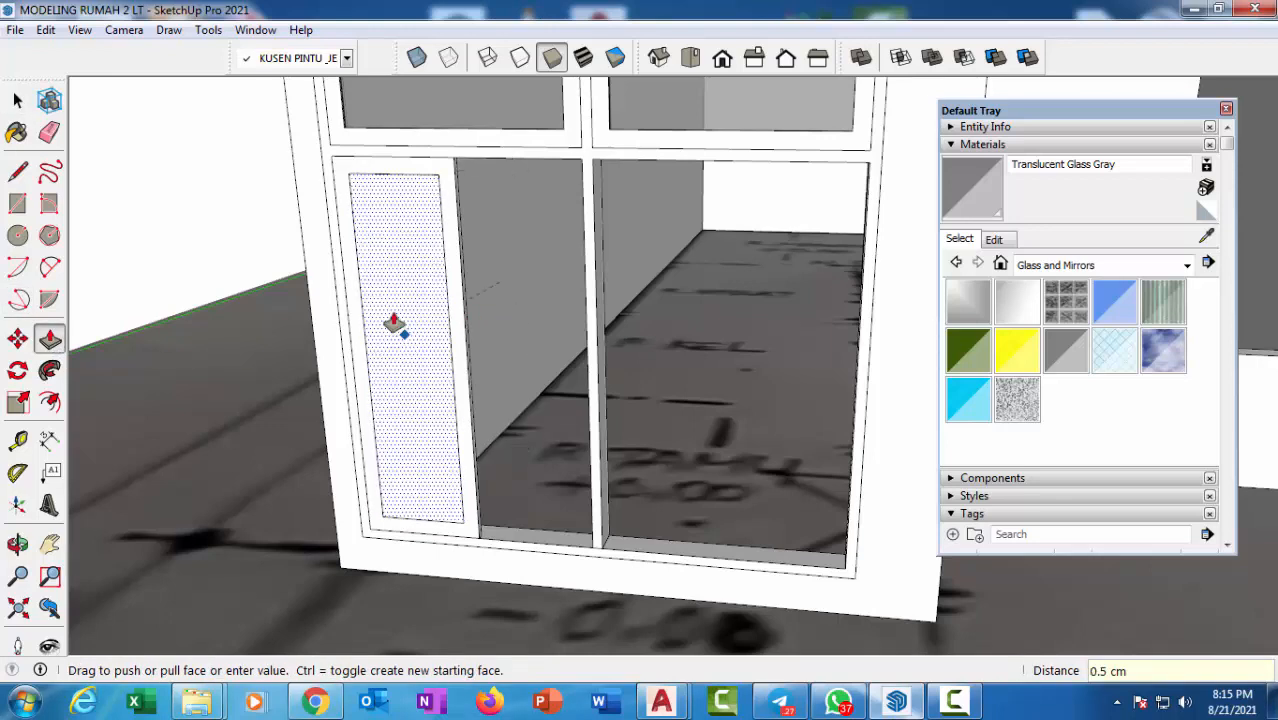
# Make the tall glass pane a component and open it for editing.
pyautogui.press('space')
pyautogui.click(396, 300)
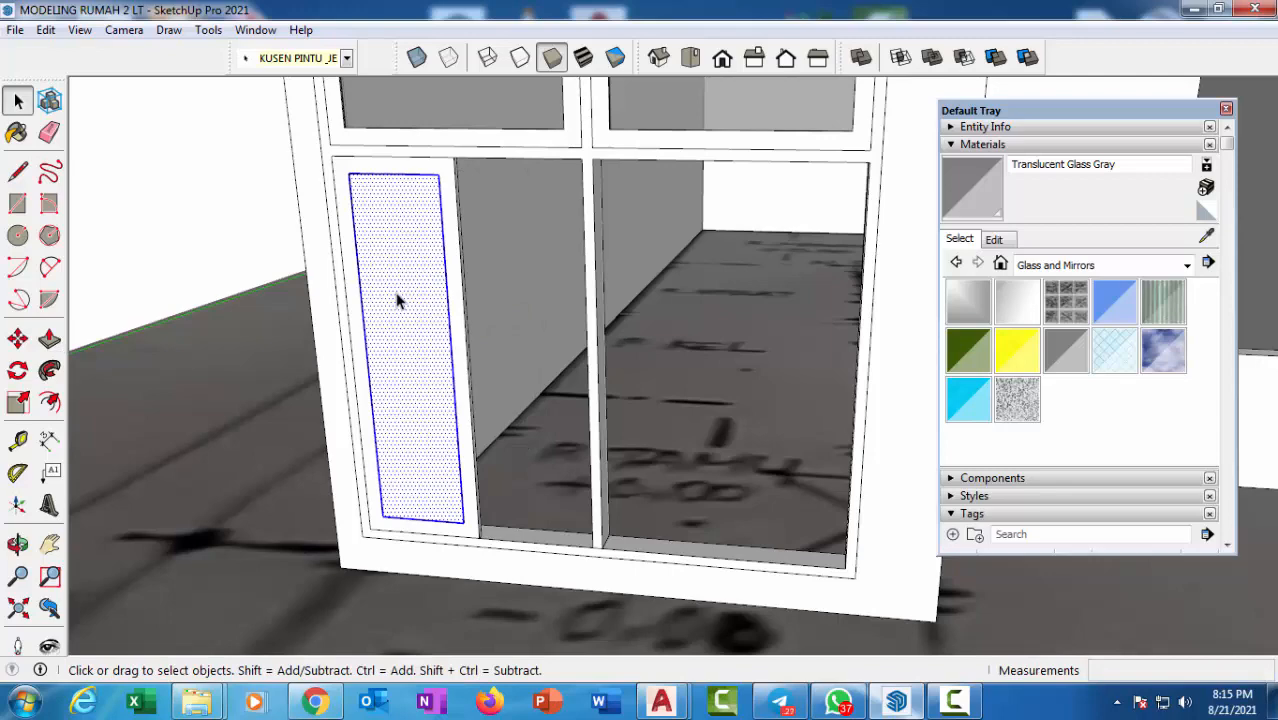
pyautogui.rightClick(396, 300)
pyautogui.click(480, 453)
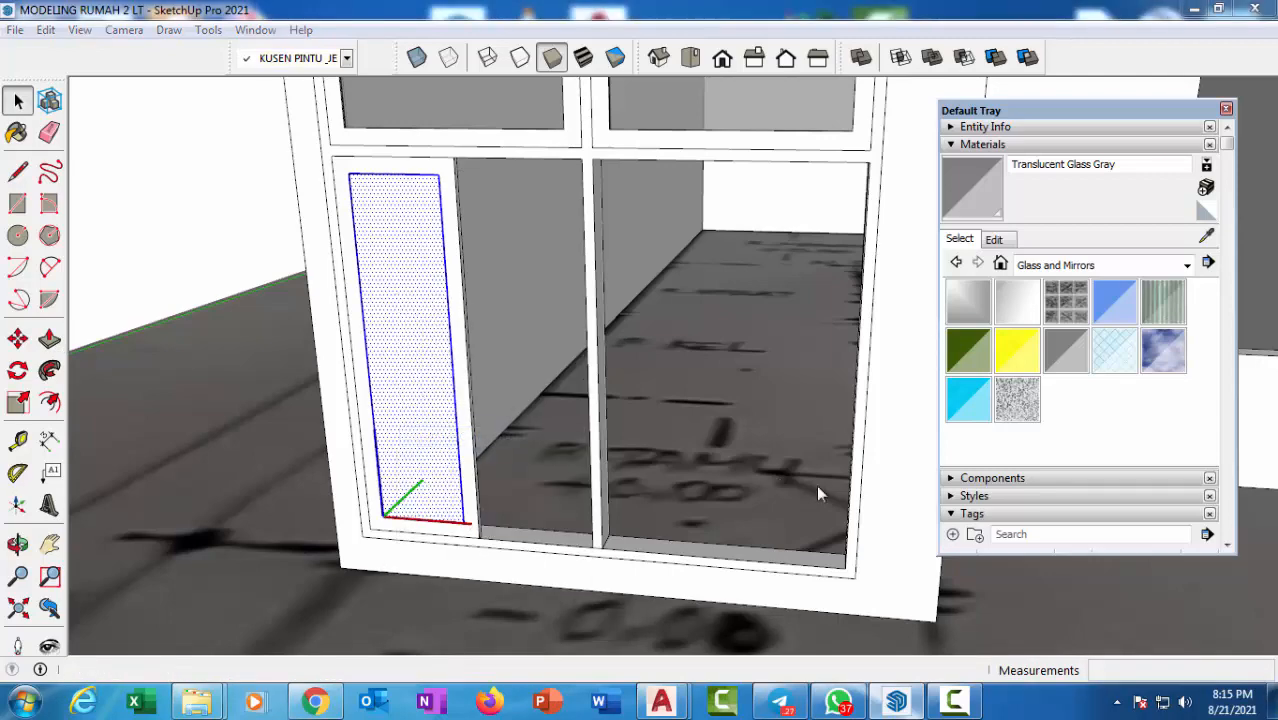
pyautogui.press('g')
pyautogui.click(890, 500)
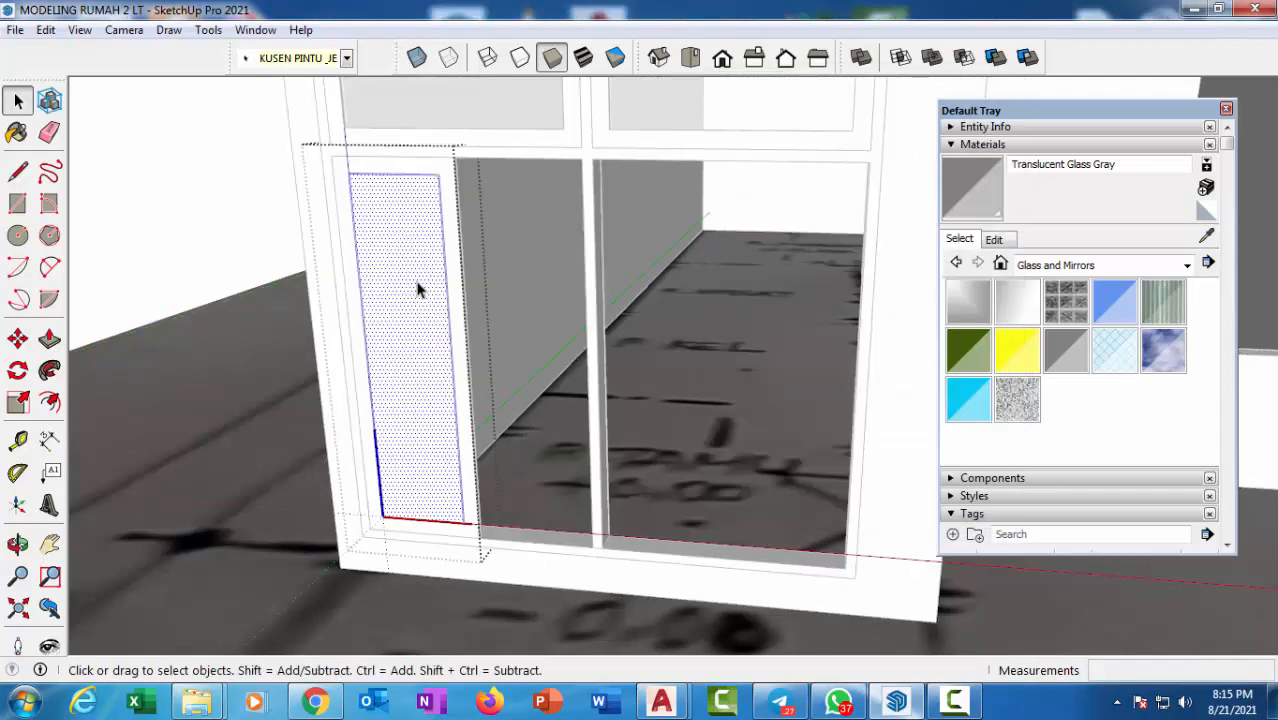
# Paint the tall glass pane with Translucent Glass Gray and close its component.
pyautogui.click(978, 183)
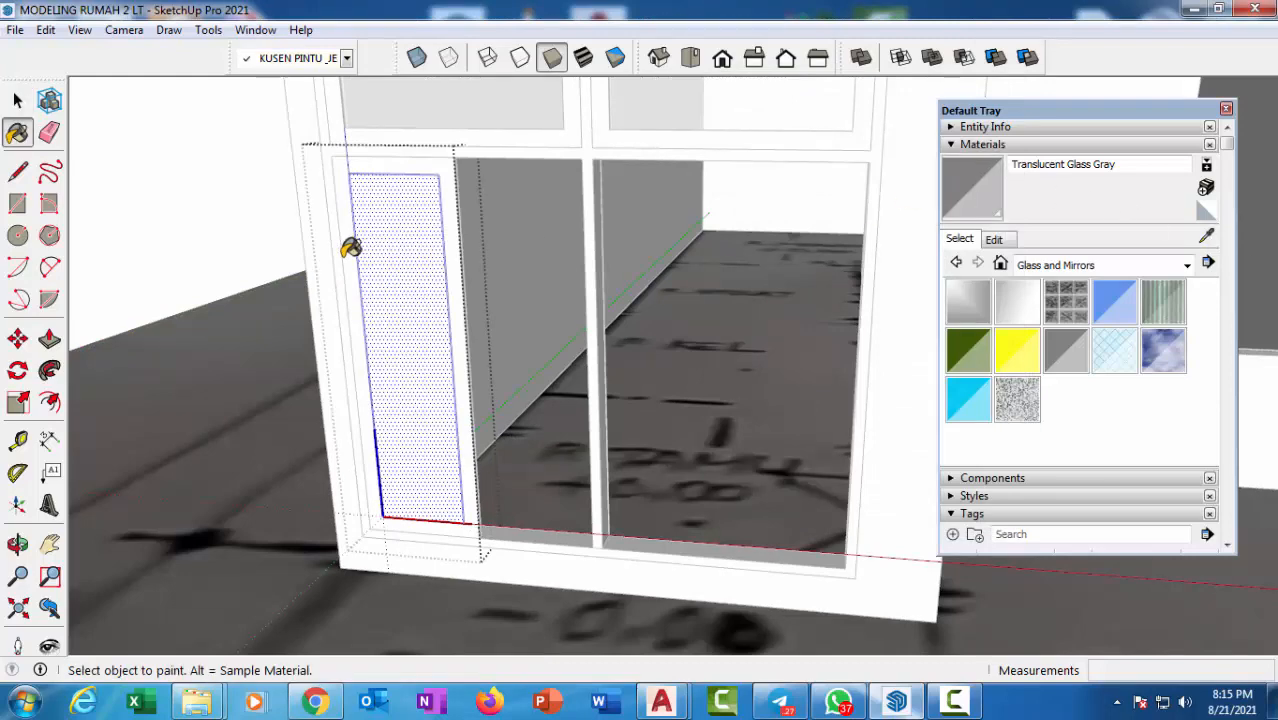
pyautogui.click(399, 238)
pyautogui.press('space')
# Copy the tall sash together with its glass pane into the right half of the lower-left opening.
pyautogui.moveTo(218, 198)
pyautogui.mouseDown(button='middle')
pyautogui.moveTo(255, 194)
pyautogui.moveTo(433, 228)
pyautogui.moveTo(413, 241)
pyautogui.moveTo(548, 257)
pyautogui.moveTo(428, 194)
pyautogui.moveTo(476, 285)
pyautogui.moveTo(437, 347)
pyautogui.moveTo(440, 335)
pyautogui.mouseUp(button='middle')
pyautogui.click(448, 302)
pyautogui.scroll(2, 488, 230)
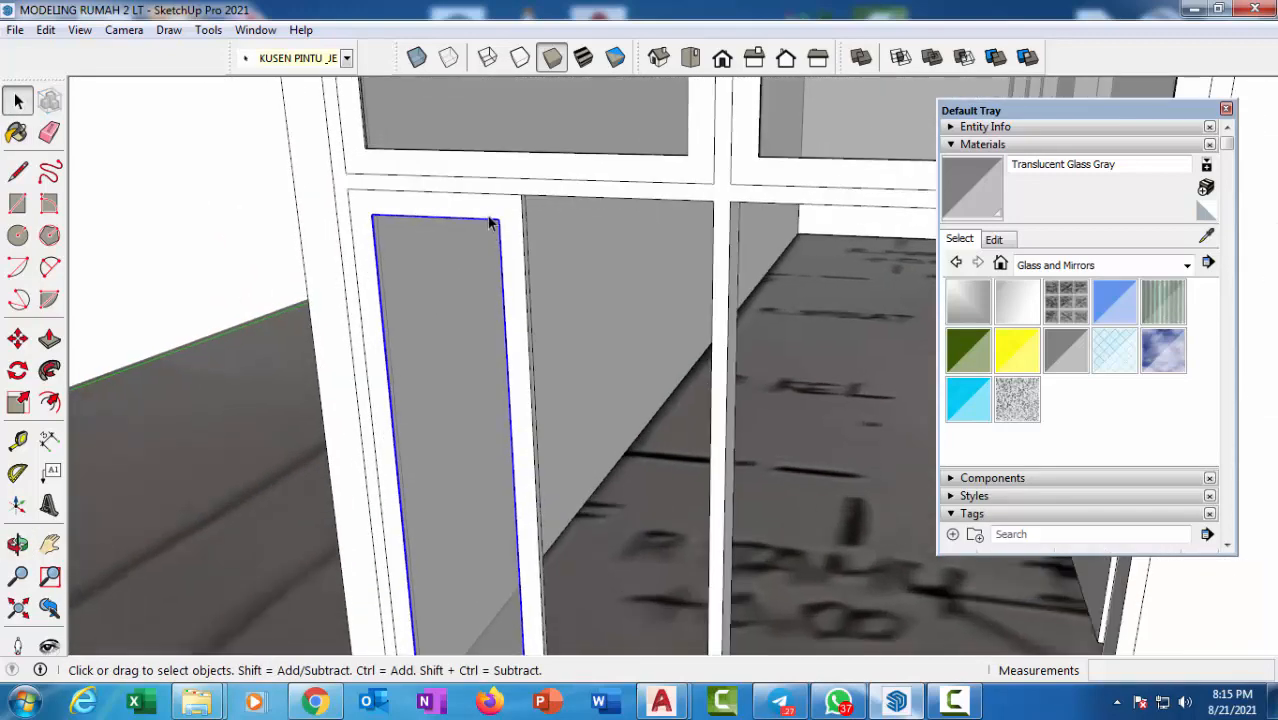
pyautogui.keyDown('shift'); pyautogui.click(491, 213); pyautogui.keyUp('shift')
pyautogui.press('m')
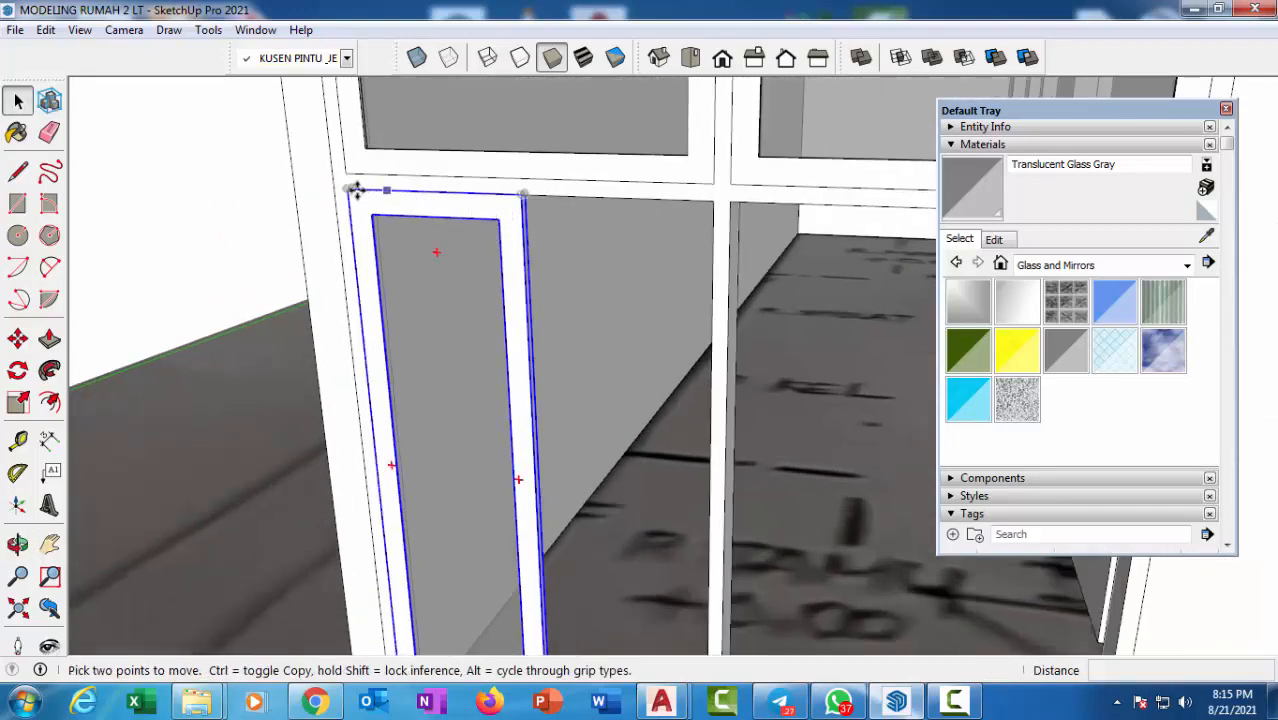
pyautogui.press('ctrl')
pyautogui.click(347, 191)
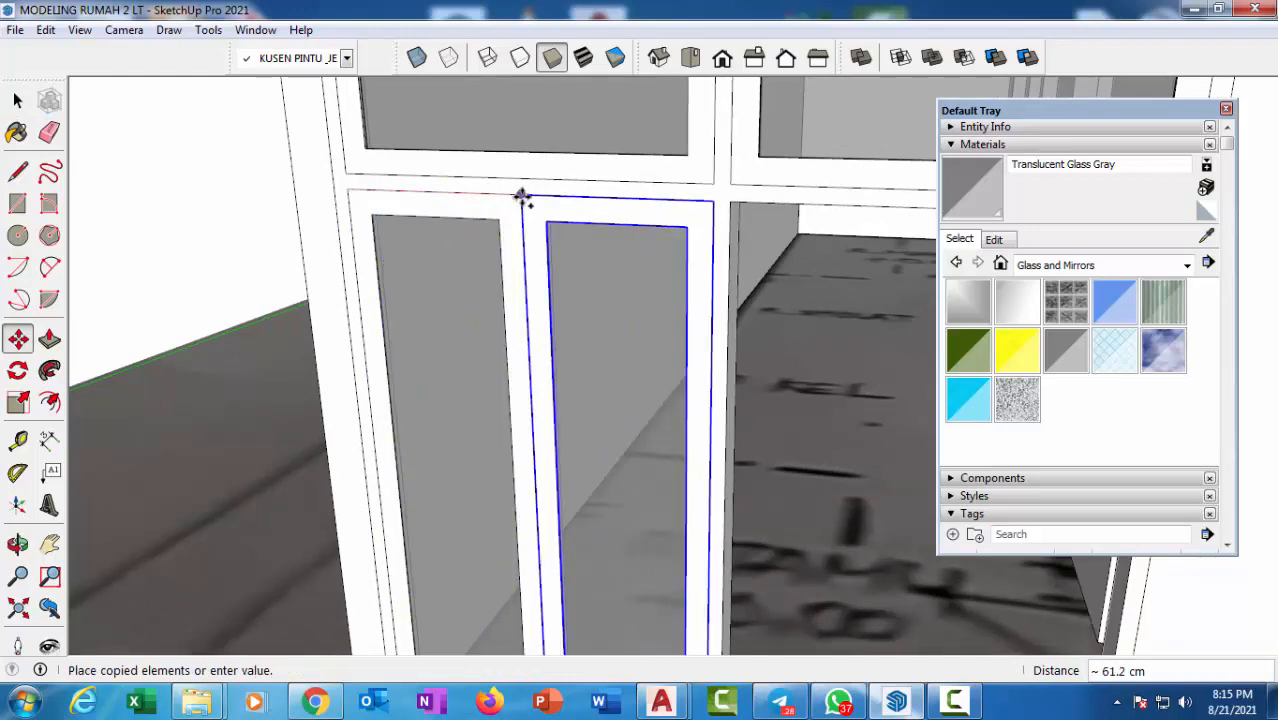
pyautogui.click(521, 198)
# Copy the glazed tall sash into the left half of the lower-right opening, aligned to the opening's upper-left corner.
pyautogui.press('ctrl')
pyautogui.click(521, 196)
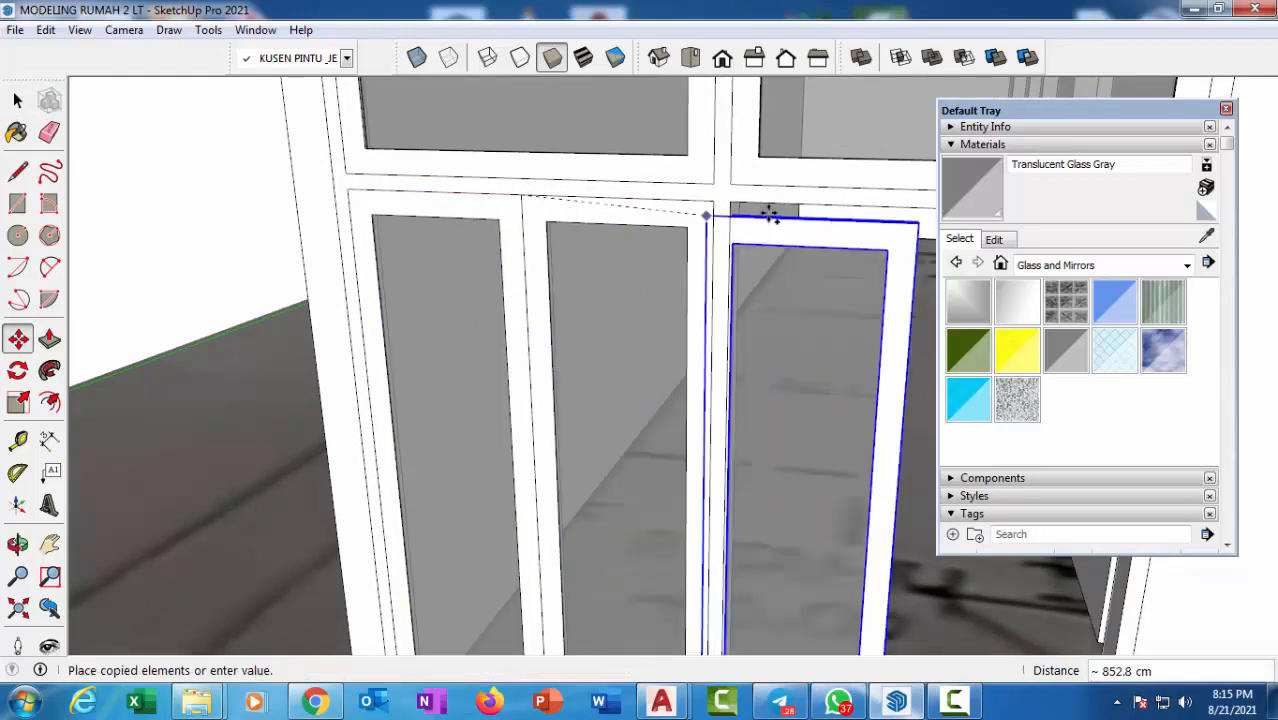
pyautogui.click(731, 203)
# Copy the glazed tall sash once more into the remaining right half of the lower-right opening.
pyautogui.scroll(-1, 566, 220)
pyautogui.moveTo(566, 220); pyautogui.dragTo(516, 245, button='middle')
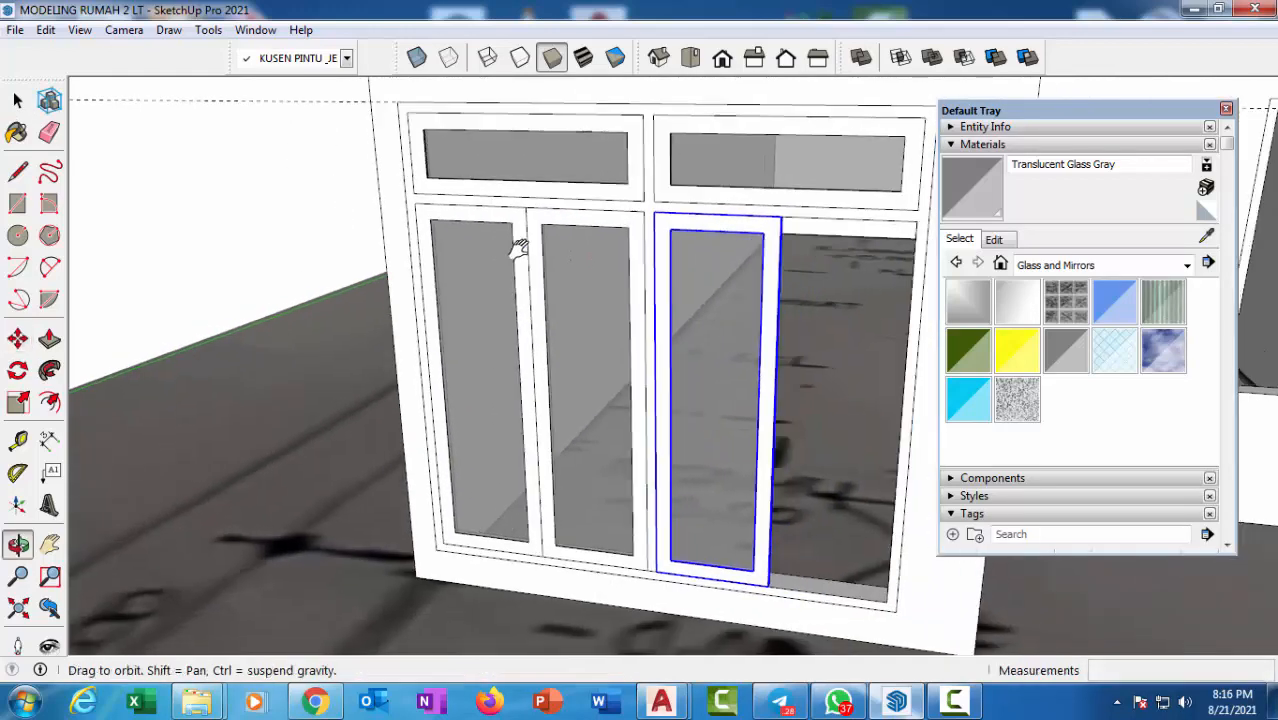
pyautogui.scroll(4, 591, 217)
pyautogui.press('ctrl')
pyautogui.click(568, 200)
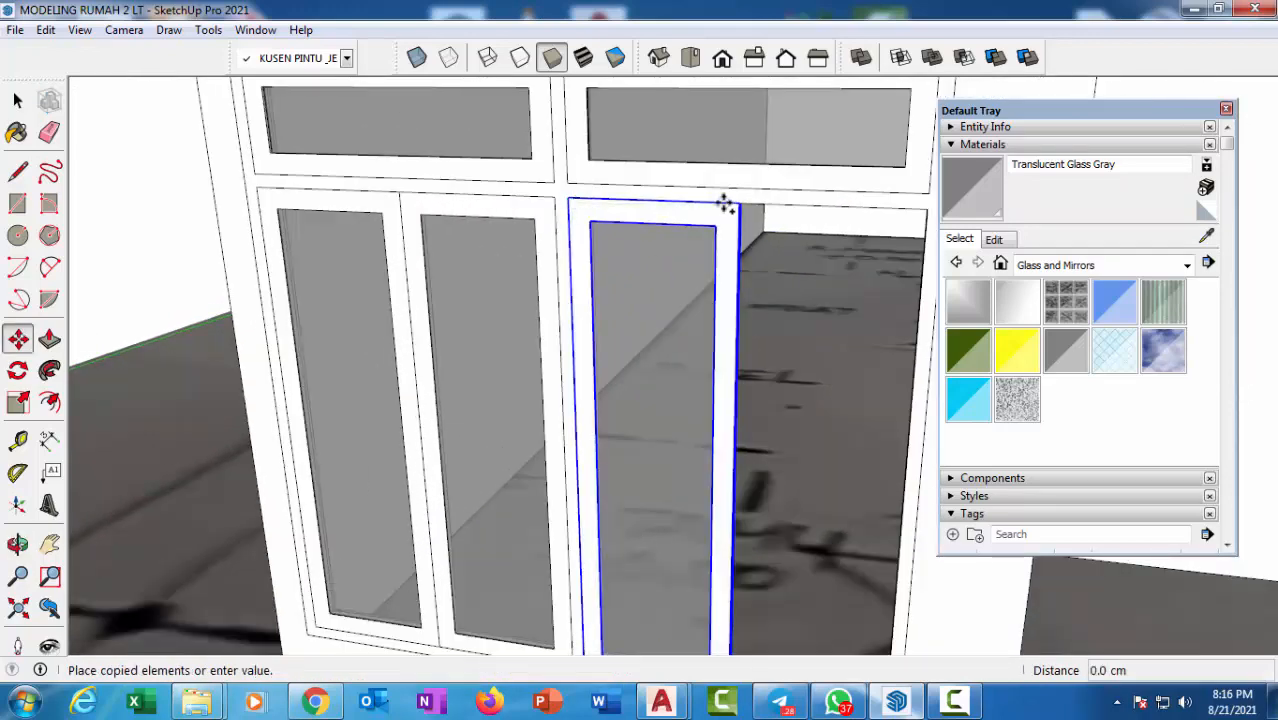
pyautogui.click(737, 205)
pyautogui.scroll(-5, 581, 192)
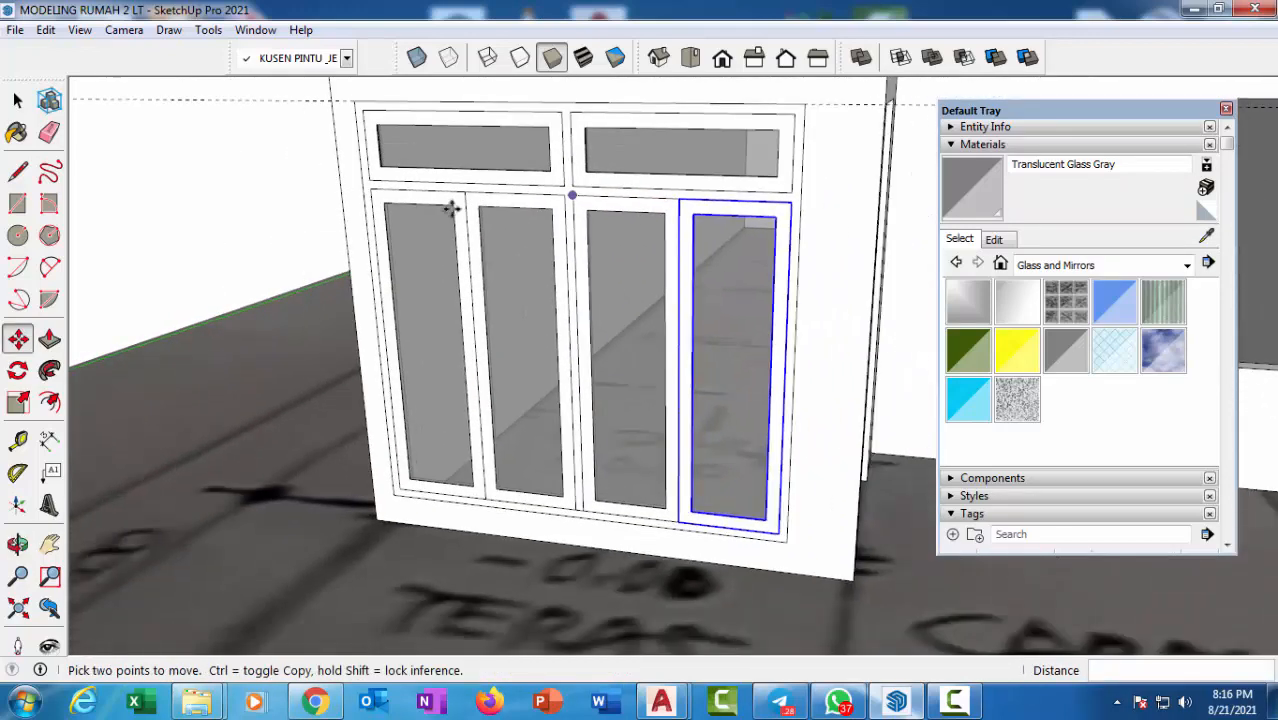
# Examine the ground-floor windows on the front elevation reference drawing (TAMPAK DEPAN).
pyautogui.press('space')
pyautogui.moveTo(308, 234); pyautogui.dragTo(490, 178, button='middle')
pyautogui.keyDown('shift'); pyautogui.moveTo(525, 331); pyautogui.dragTo(275, 535, button='middle'); pyautogui.keyUp('shift')
pyautogui.scroll(3, 713, 164)
pyautogui.scroll(3, 695, 166)
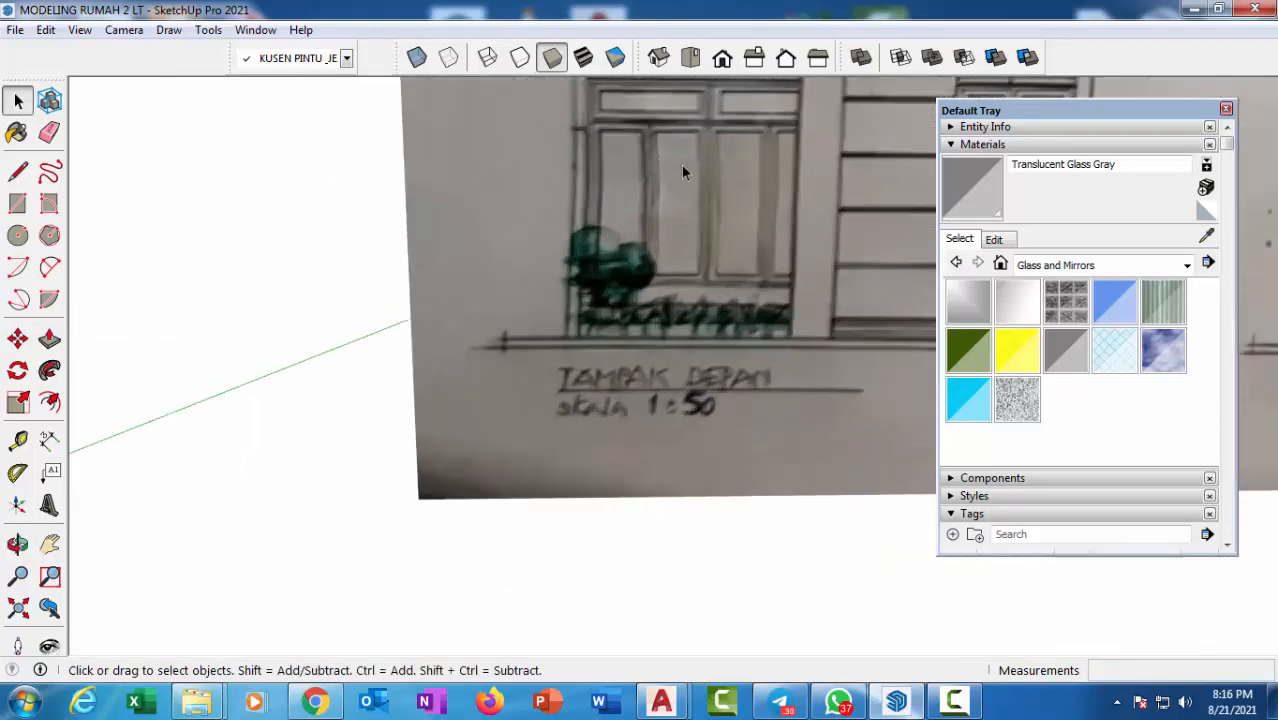
pyautogui.scroll(-5, 682, 166)
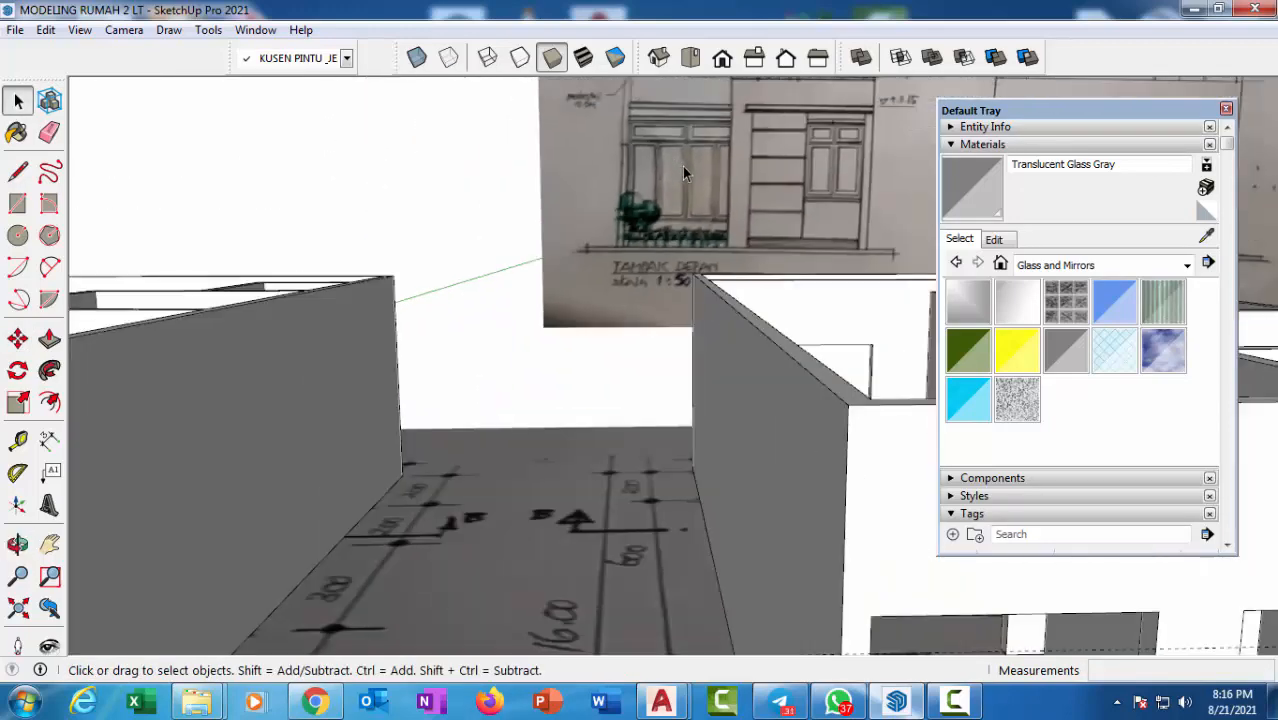
# Switch the material library from Glass and Mirrors to the Wood collection for the terrace window.
pyautogui.moveTo(485, 271)
pyautogui.mouseDown(button='middle')
pyautogui.moveTo(297, 298)
pyautogui.moveTo(399, 408)
pyautogui.mouseUp(button='middle')
pyautogui.scroll(2, 298, 293)
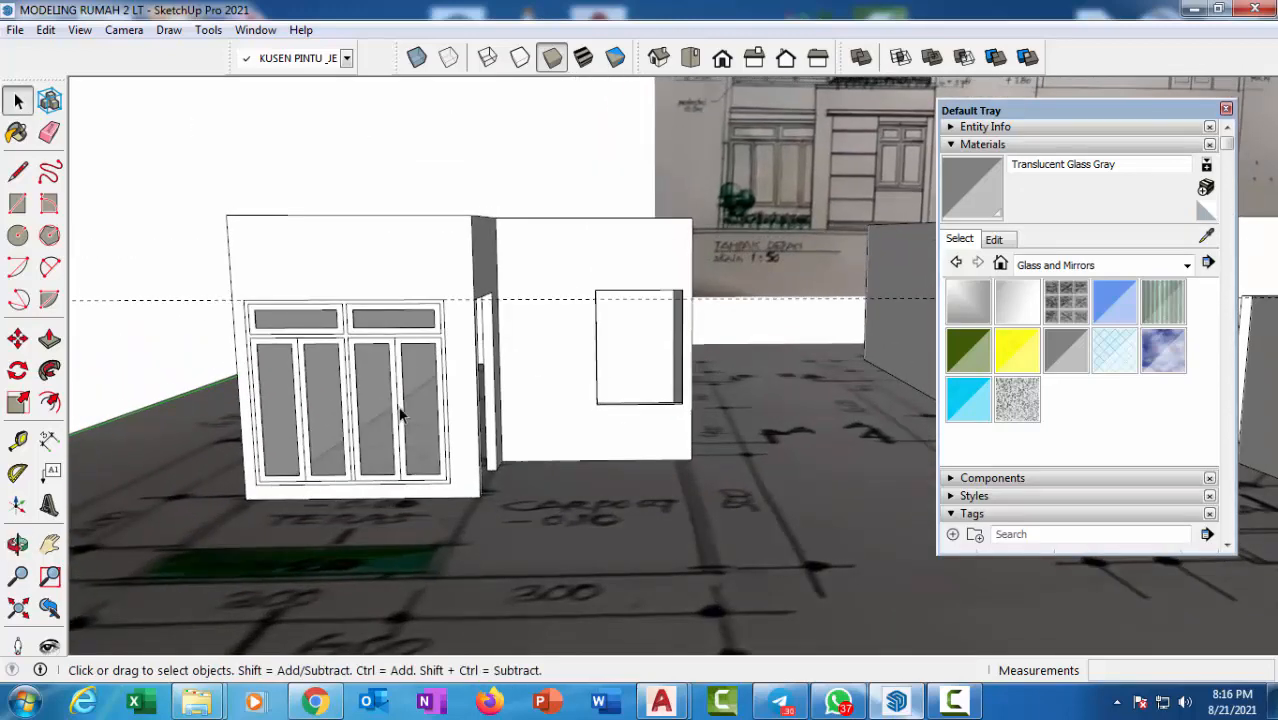
pyautogui.moveTo(400, 415); pyautogui.dragTo(340, 380, button='middle')
pyautogui.scroll(2, 308, 443)
pyautogui.scroll(3, 341, 370)
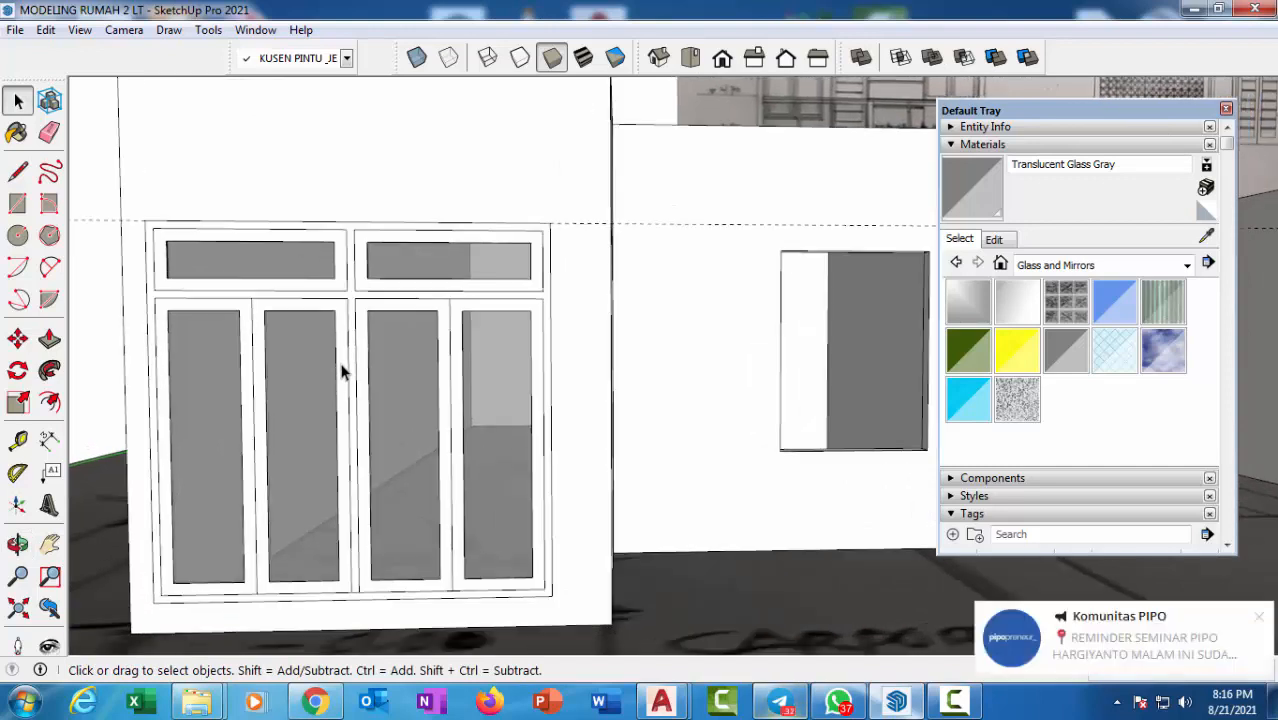
pyautogui.click(1259, 620)
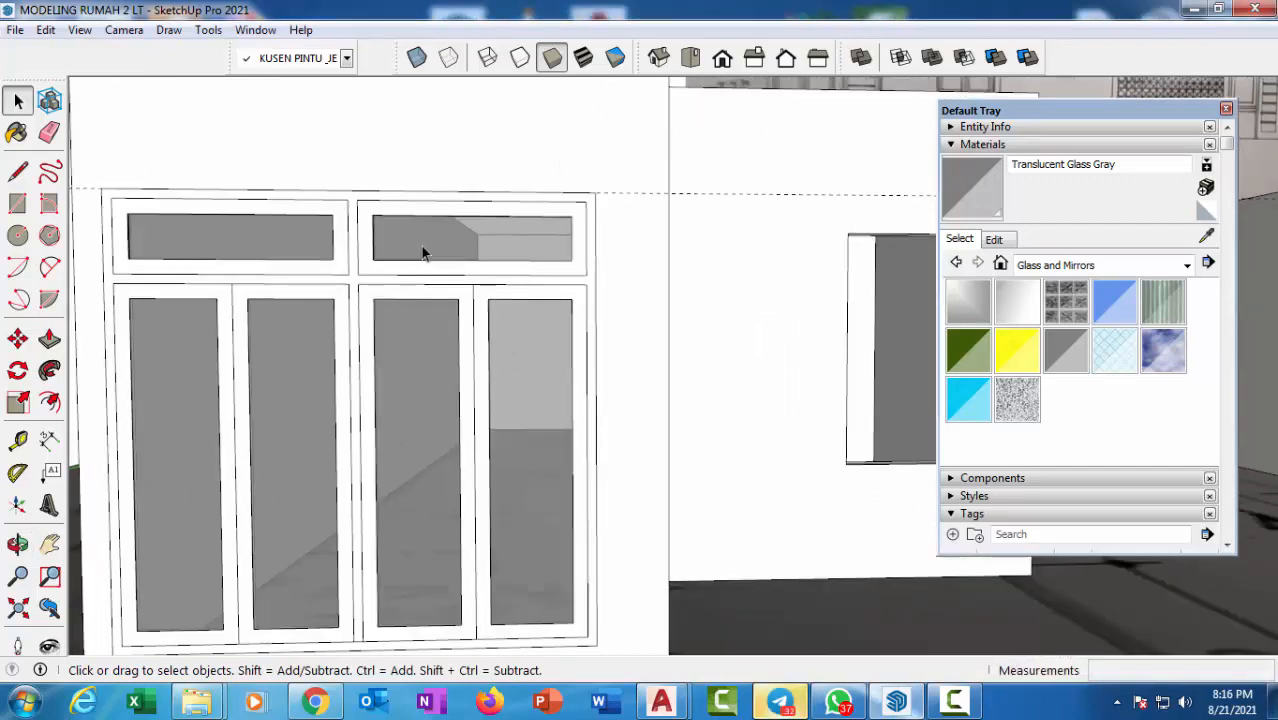
pyautogui.click(1186, 266)
pyautogui.click(1068, 509)
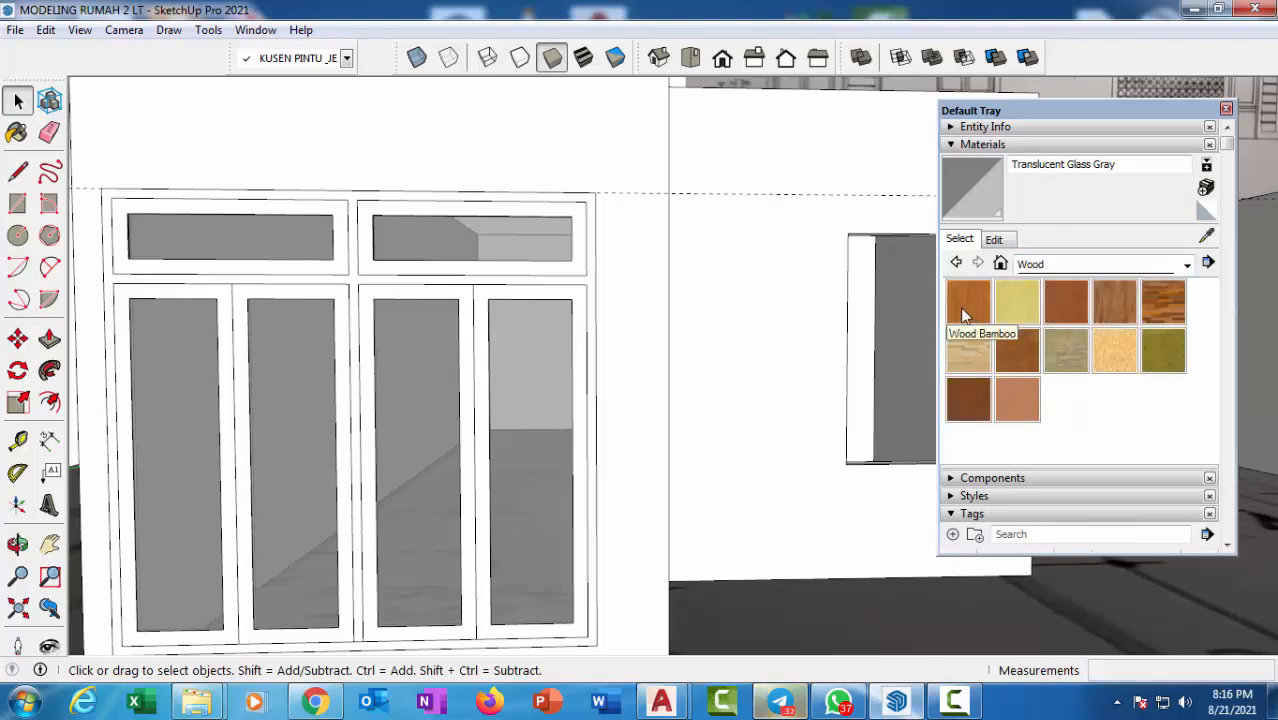
# Paint the terrace window's outer frame, including its mullion and transom bar, with Wood Bamboo.
pyautogui.click(587, 204)
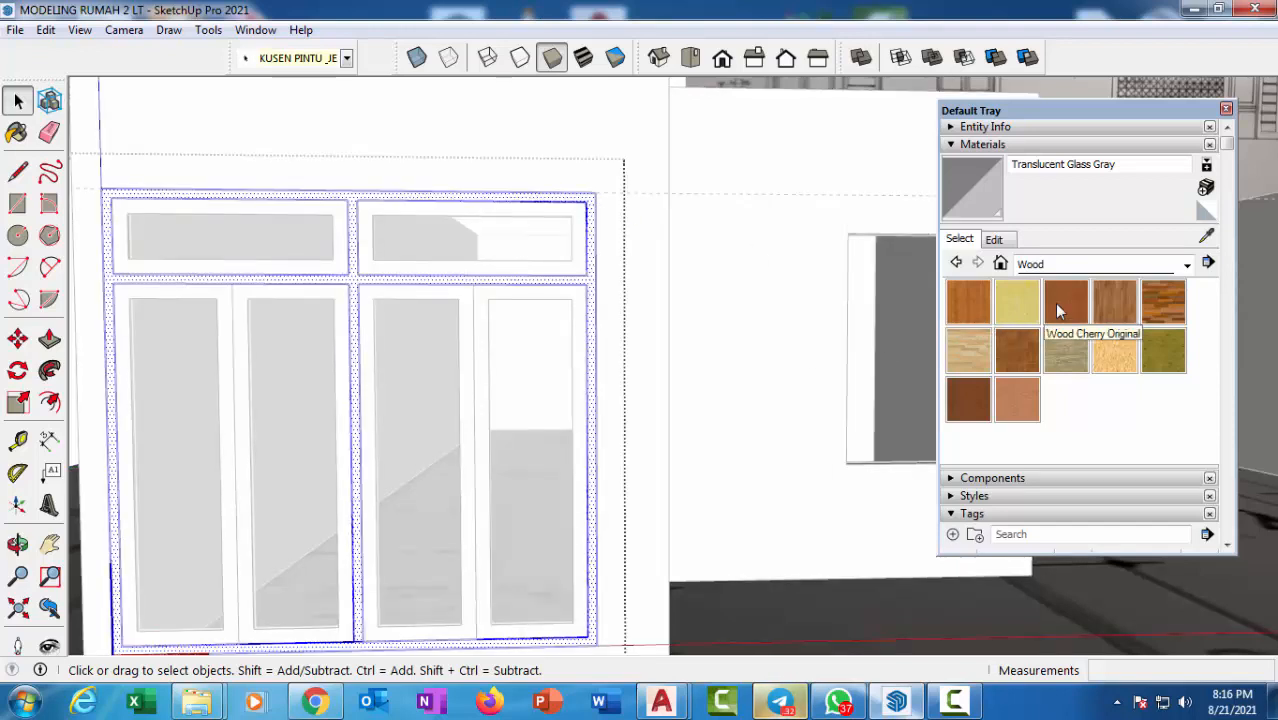
pyautogui.click(966, 292)
pyautogui.scroll(4, 608, 212)
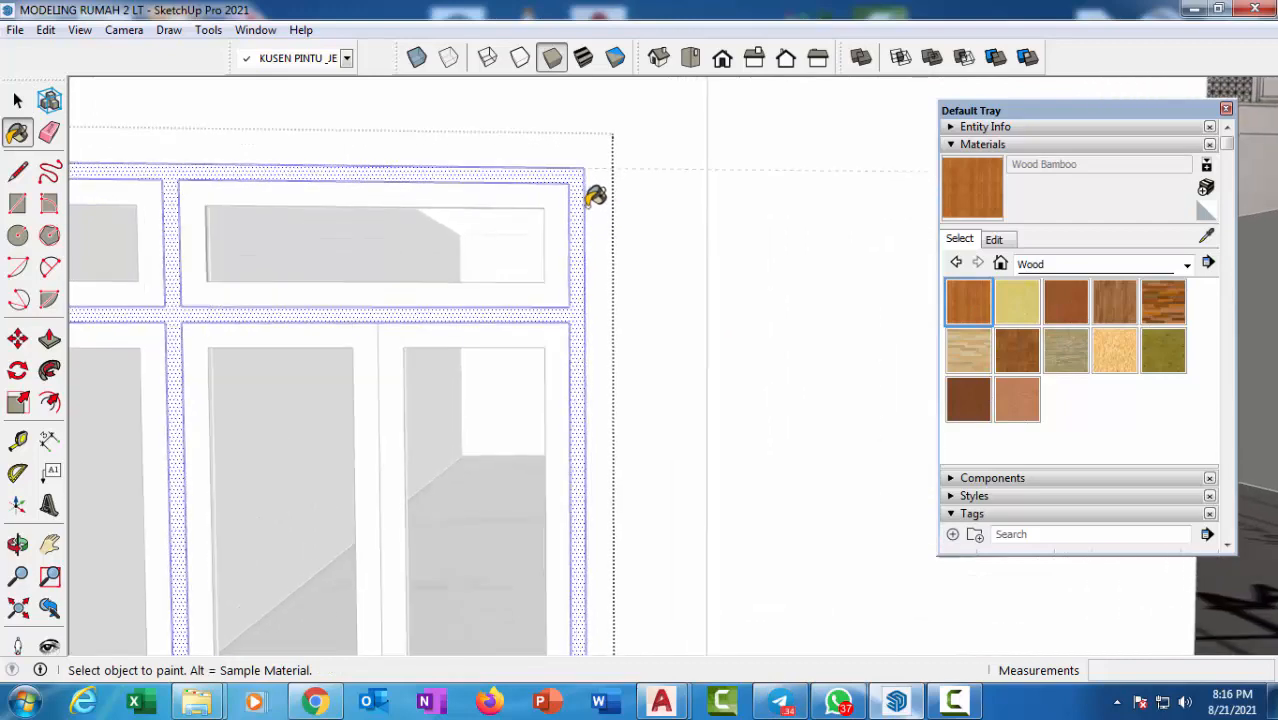
pyautogui.click(577, 188)
pyautogui.scroll(-2, 597, 232)
pyautogui.press('space')
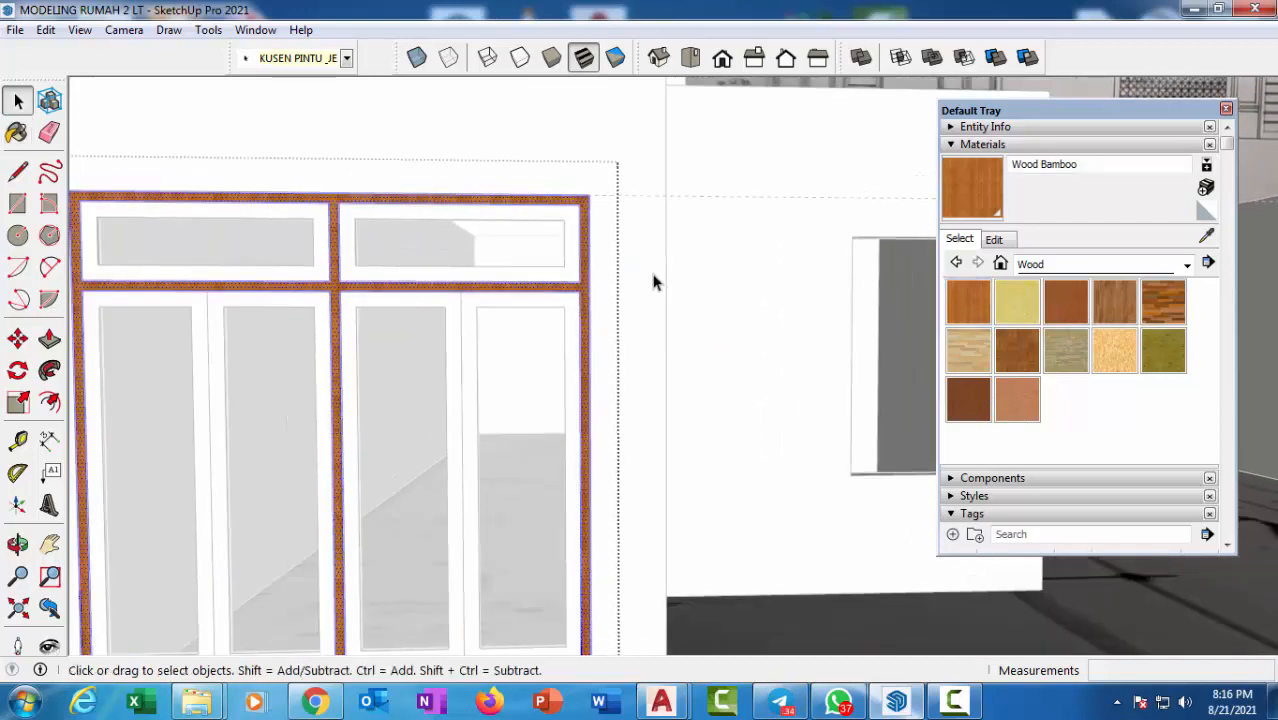
pyautogui.doubleClick(654, 282)
pyautogui.scroll(-5, 451, 331)
pyautogui.click(185, 206)
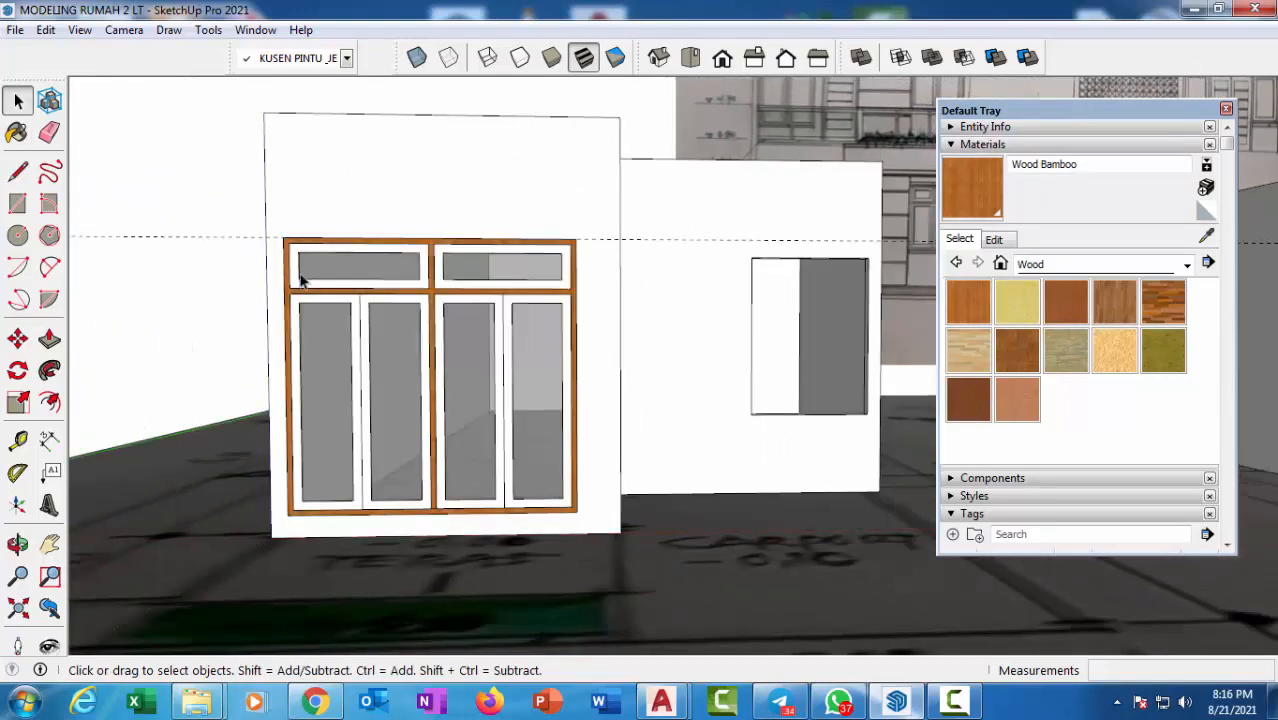
pyautogui.moveTo(300, 277); pyautogui.dragTo(377, 290, button='middle')
pyautogui.scroll(6, 377, 290)
pyautogui.click(510, 280)
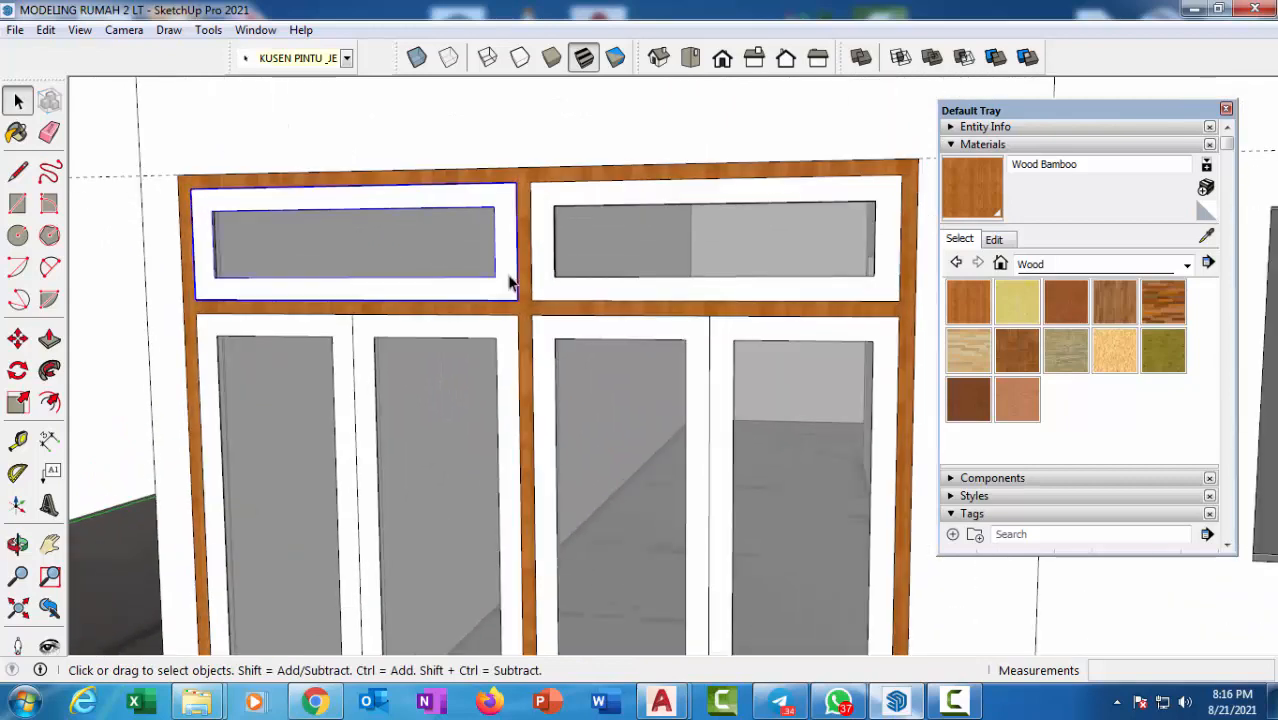
pyautogui.doubleClick(507, 280)
pyautogui.click(960, 212)
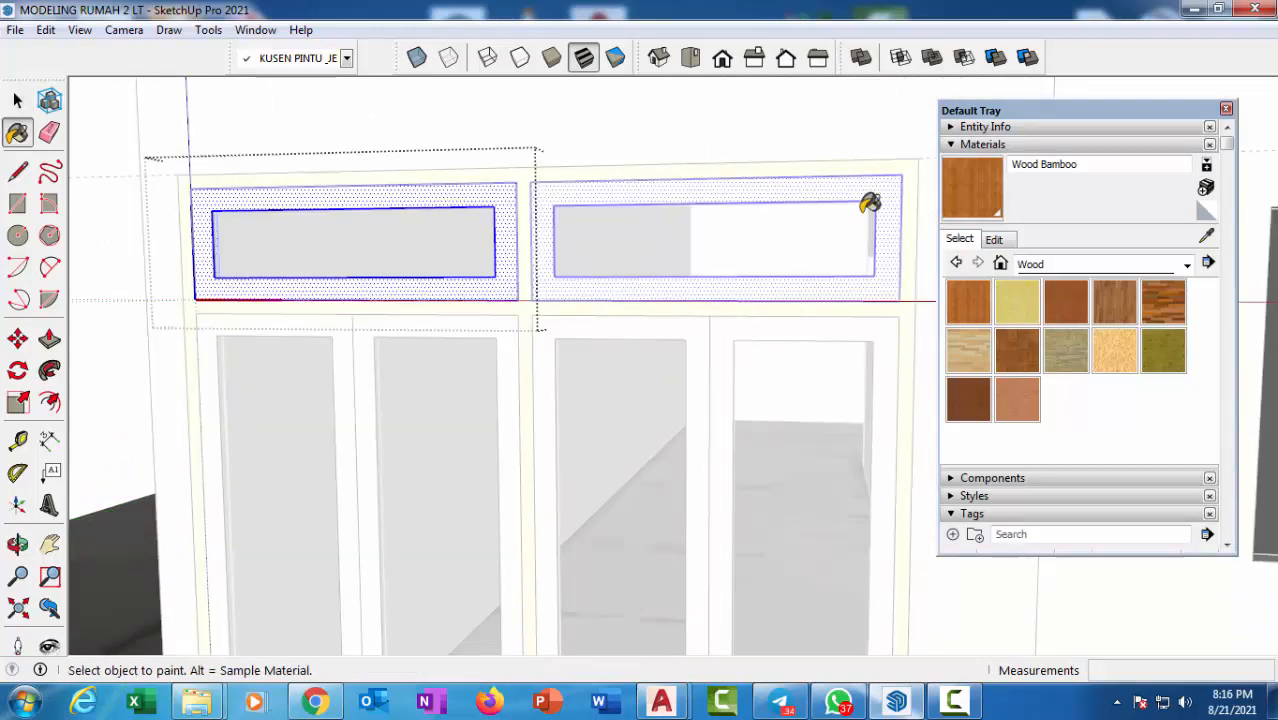
pyautogui.press('space')
pyautogui.scroll(-2, 862, 190)
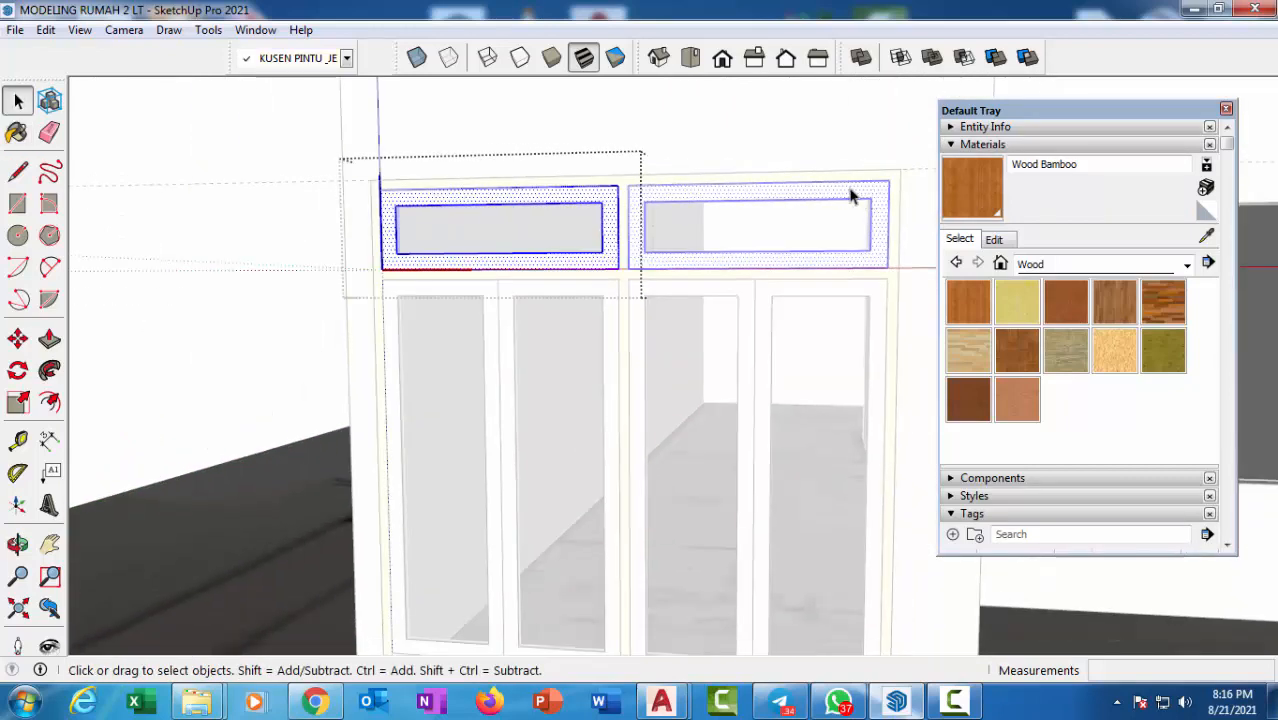
# Paint the frames of the terrace window's two upper transom sashes with Wood Bamboo.
pyautogui.click(851, 195)
pyautogui.click(997, 190)
pyautogui.click(882, 181)
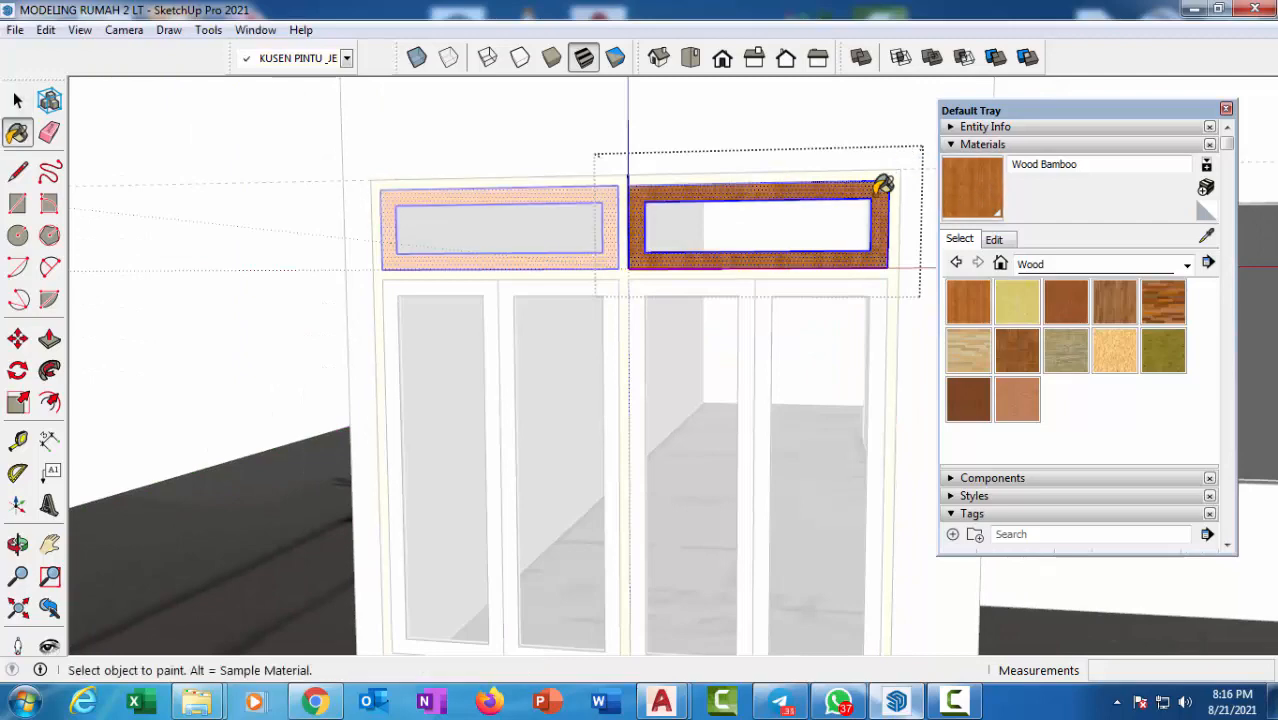
pyautogui.press('space')
pyautogui.click(157, 230)
pyautogui.scroll(-3, 456, 343)
pyautogui.scroll(5, 417, 295)
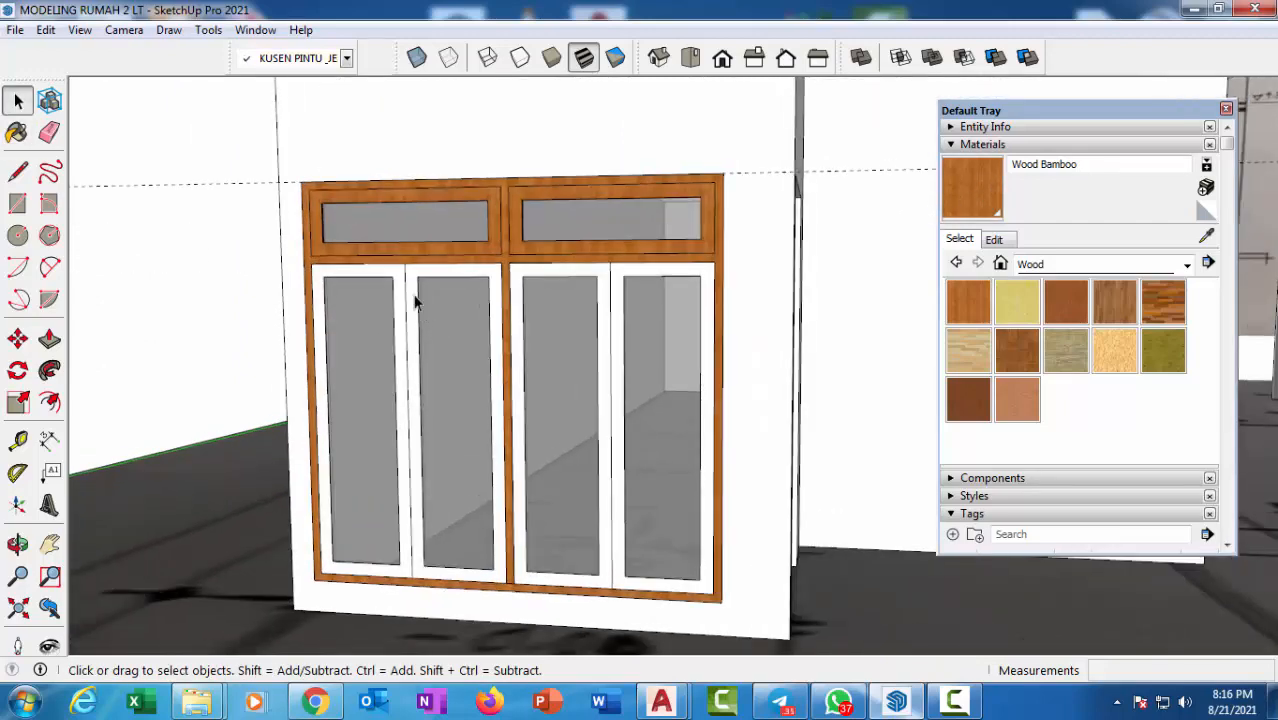
# Paint the frames of the four tall sashes in the terrace window with Wood Bamboo.
pyautogui.doubleClick(410, 285)
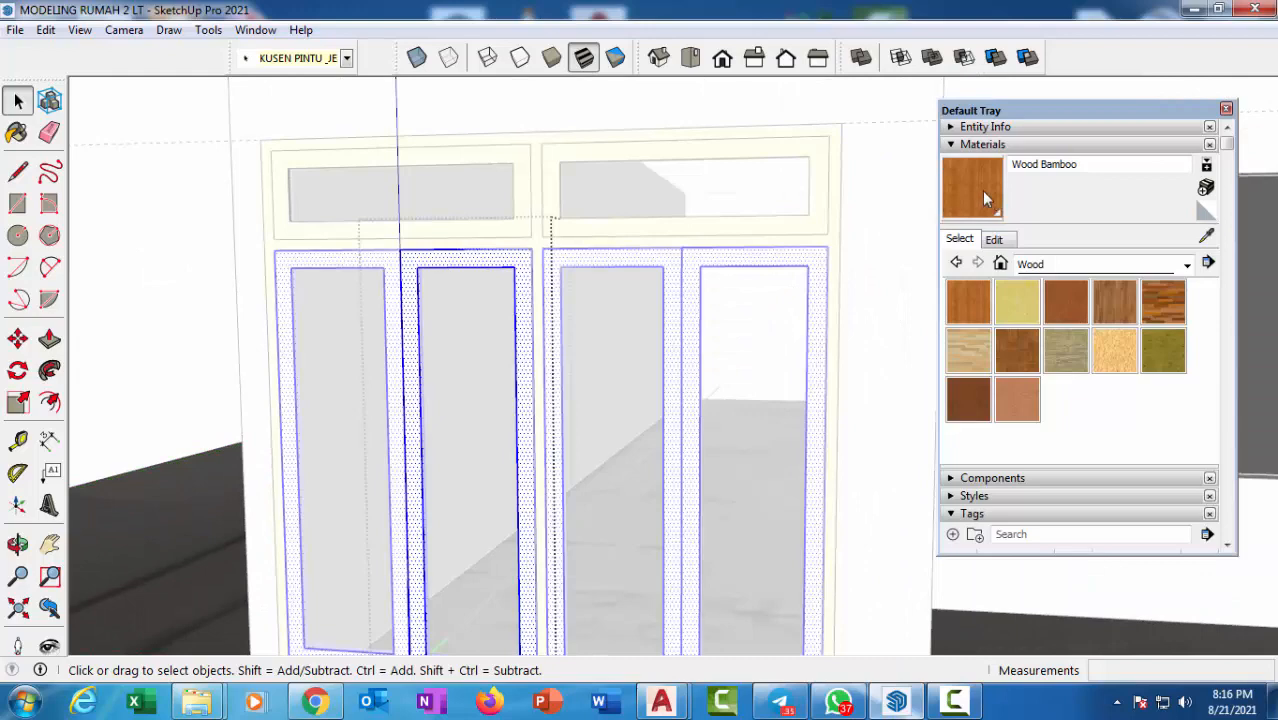
pyautogui.click(985, 198)
pyautogui.click(524, 251)
pyautogui.press('space')
pyautogui.scroll(-2, 328, 317)
pyautogui.click(196, 293)
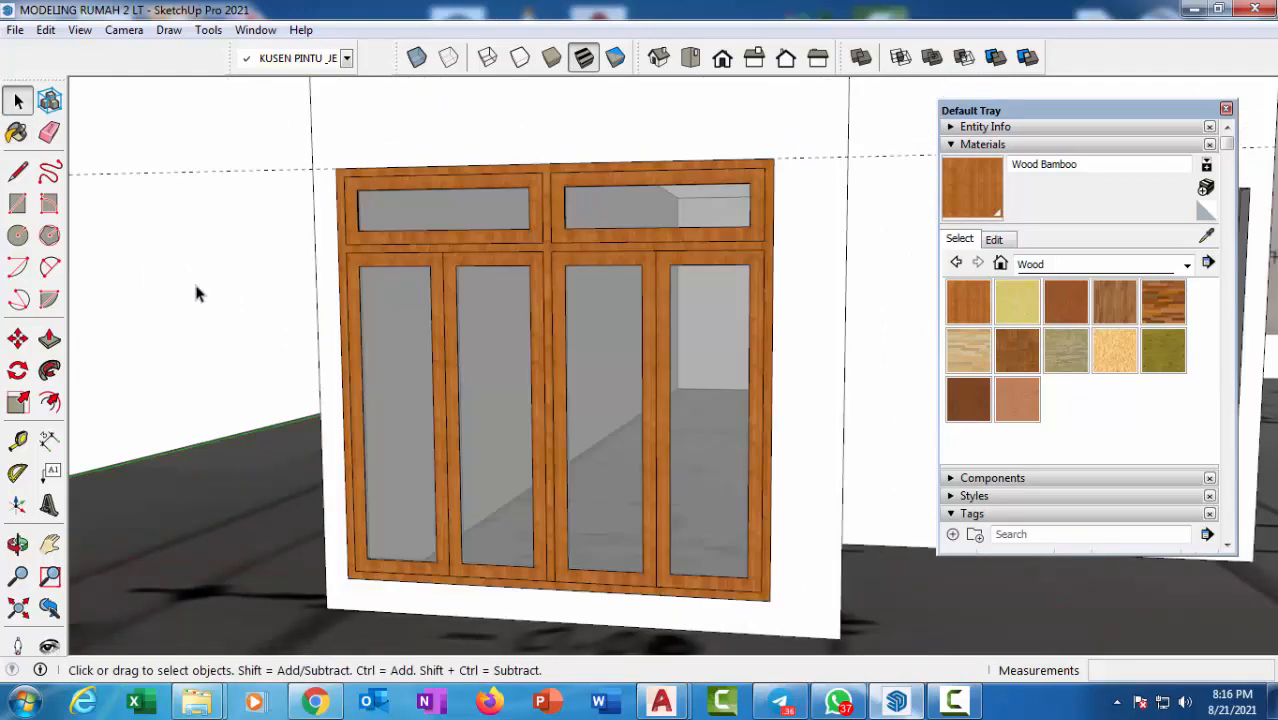
# Close the Default Tray to free the modelling area around the front door and window openings.
pyautogui.scroll(-3, 196, 293)
pyautogui.moveTo(389, 314); pyautogui.dragTo(696, 330, button='middle')
pyautogui.scroll(2, 460, 398)
pyautogui.scroll(-3, 696, 330)
pyautogui.moveTo(539, 347); pyautogui.dragTo(371, 391, button='middle')
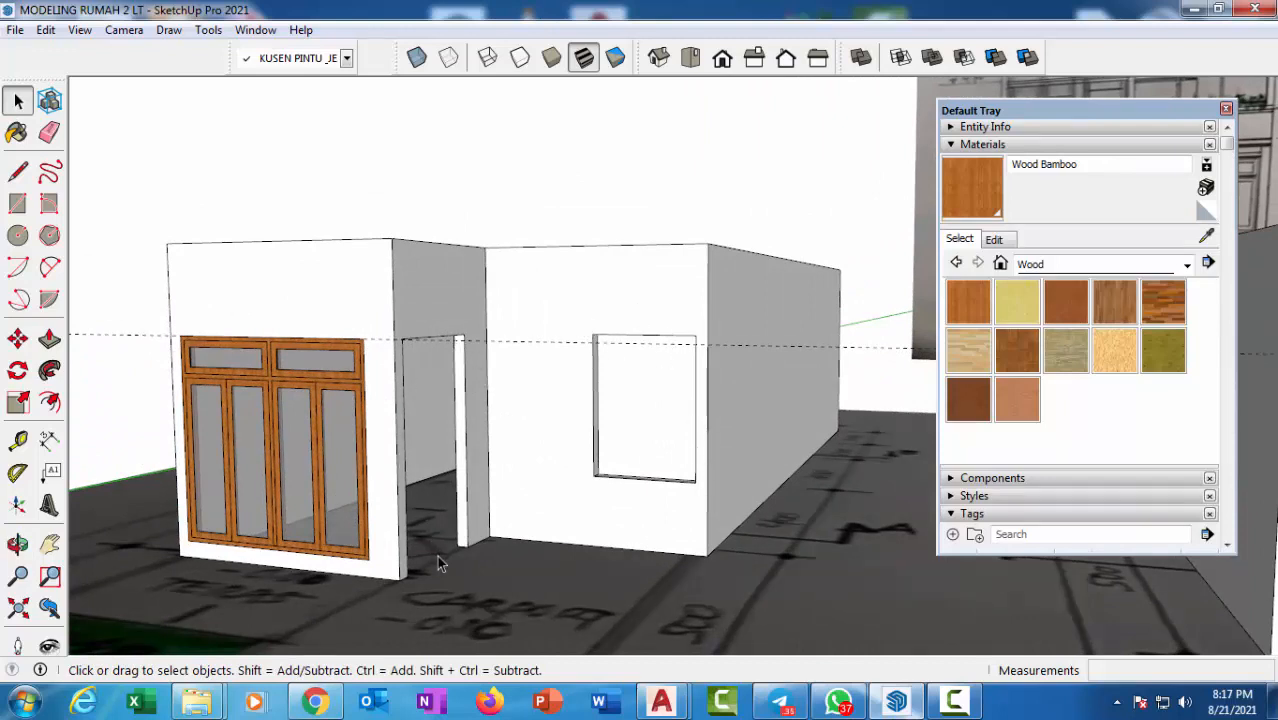
pyautogui.click(1226, 110)
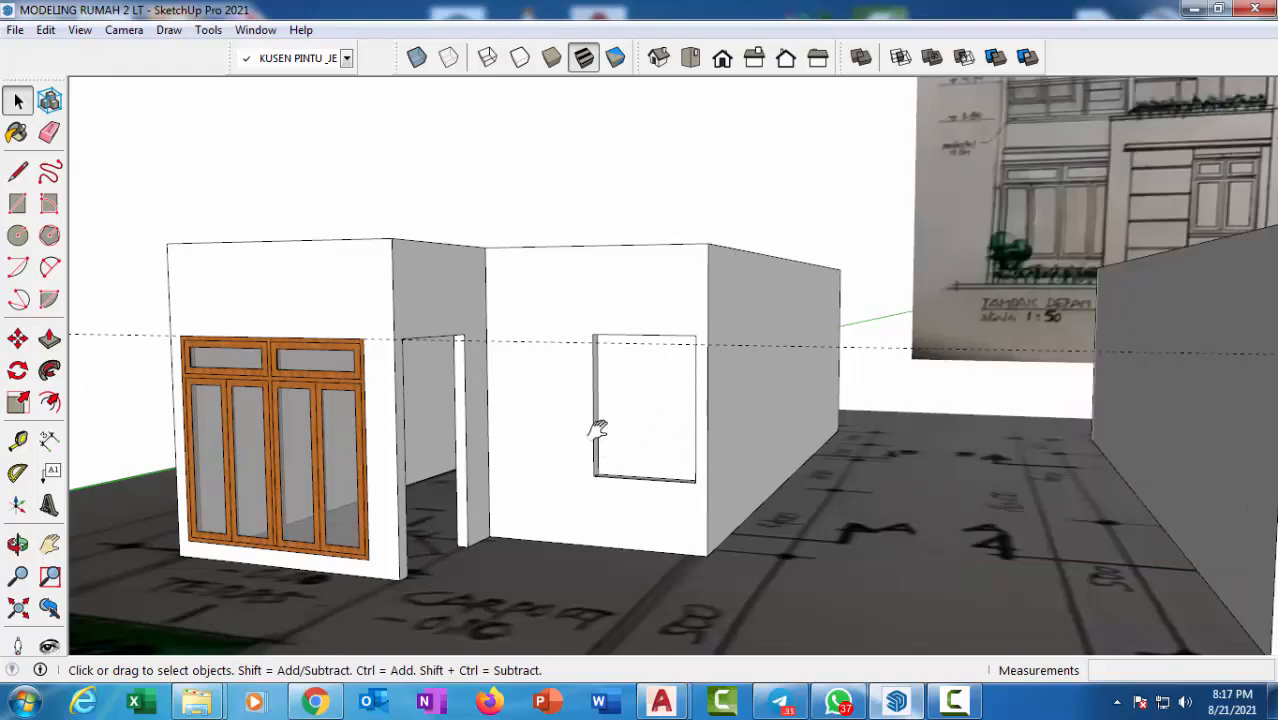
pyautogui.keyDown('shift'); pyautogui.moveTo(598, 430); pyautogui.dragTo(530, 403, button='middle'); pyautogui.keyUp('shift')
pyautogui.scroll(1, 444, 388)
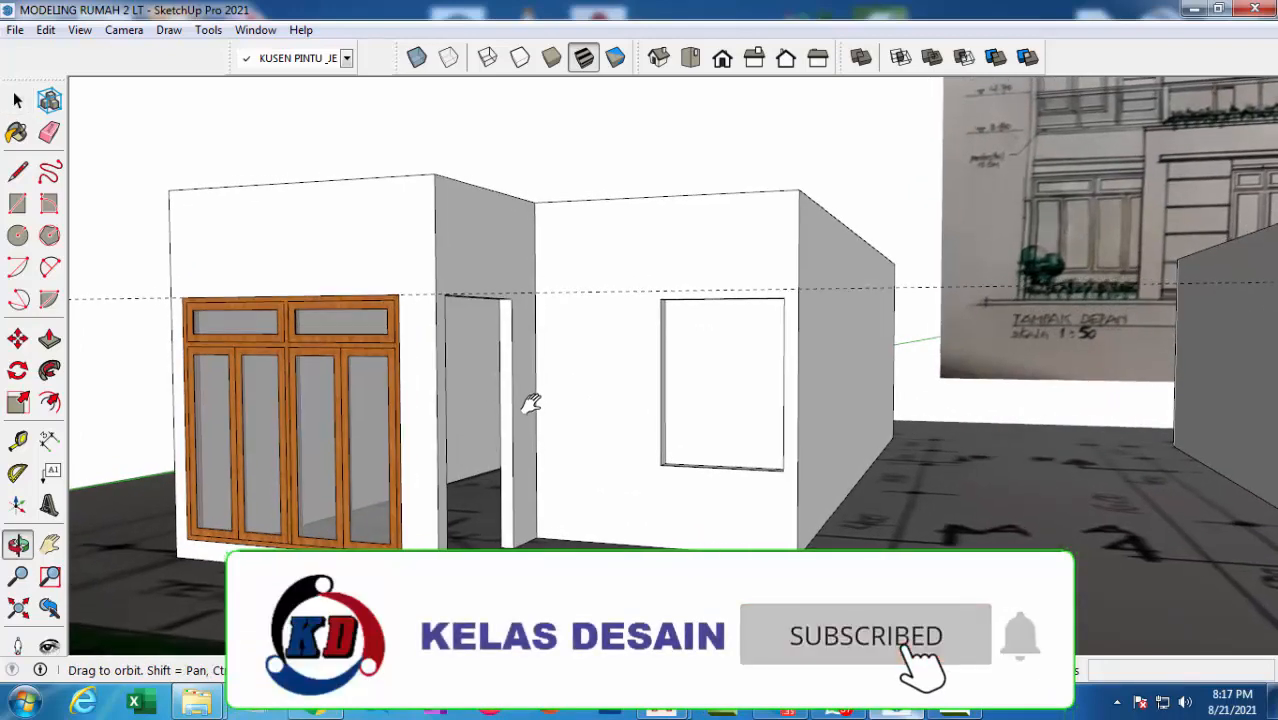
pyautogui.press('space')
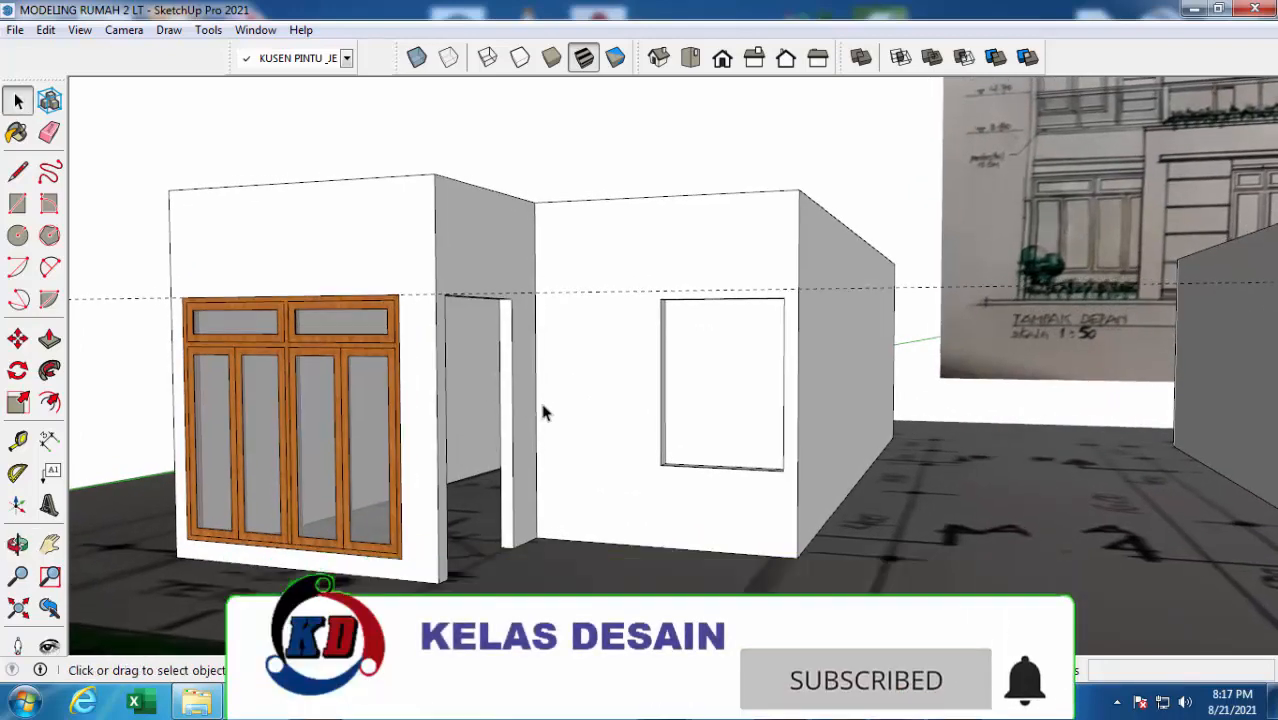